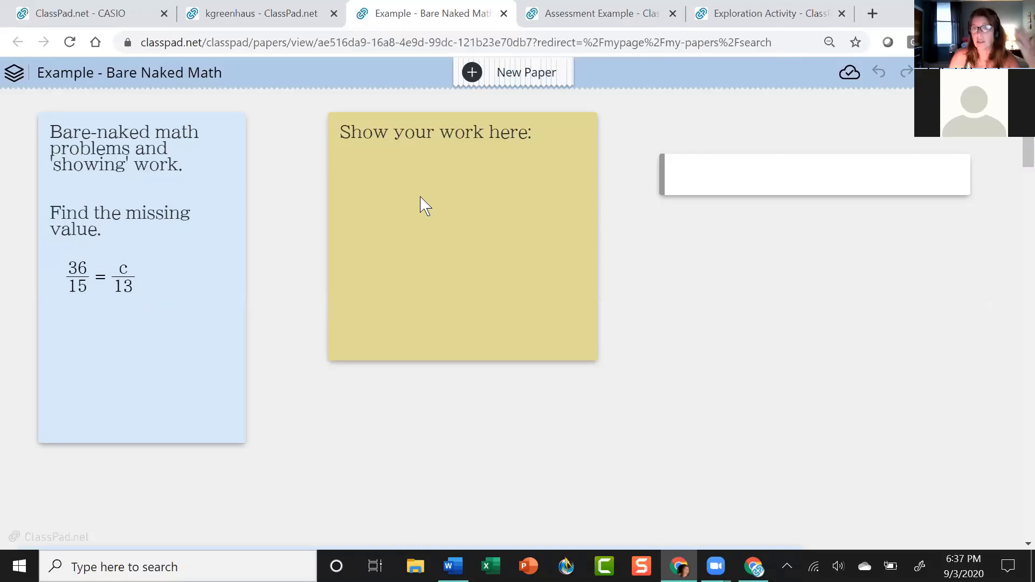
Insert a blank math entry line into the yellow 'Show your work here' note.
click(755, 179)
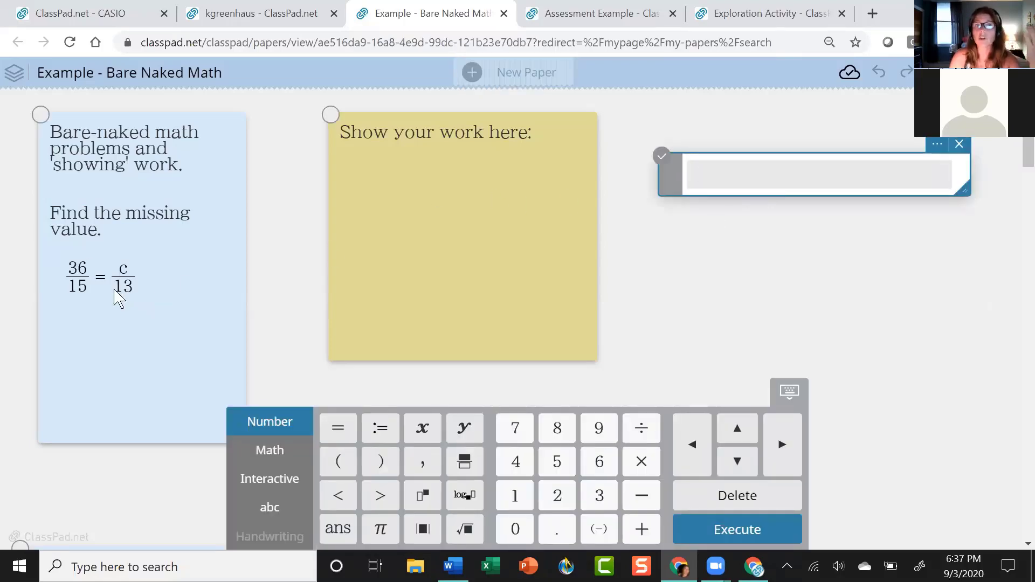
click(367, 180)
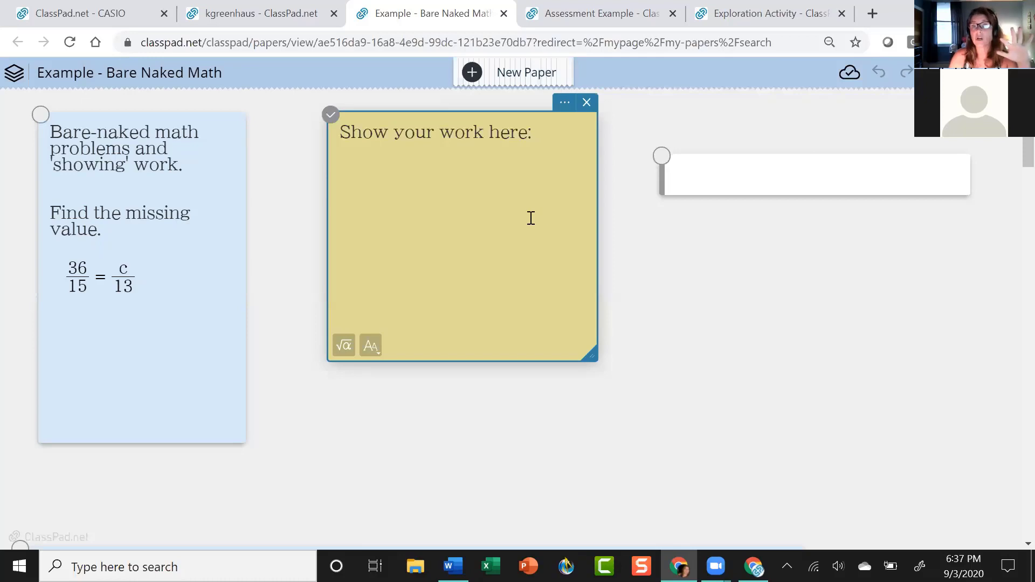
click(371, 347)
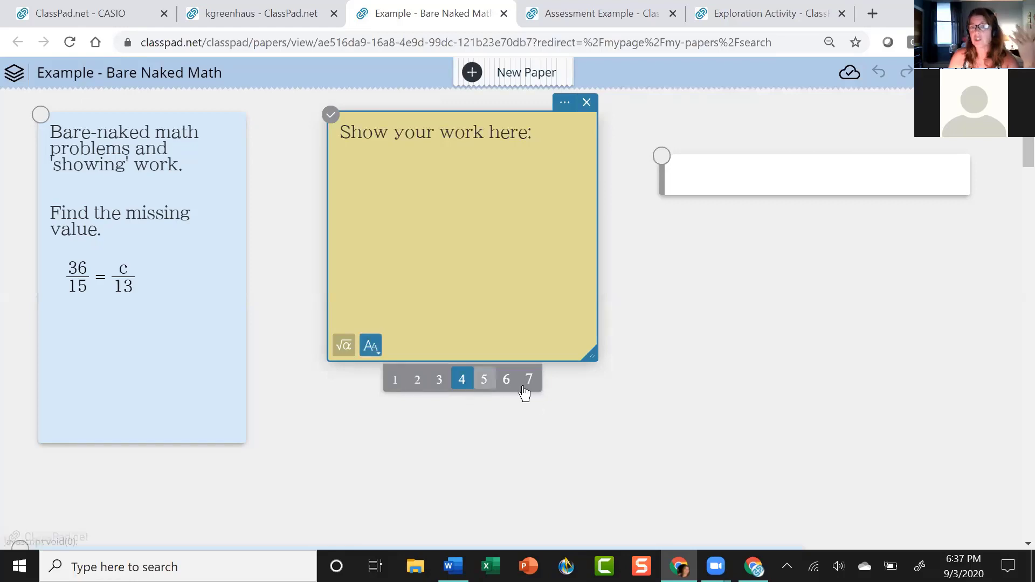
click(343, 348)
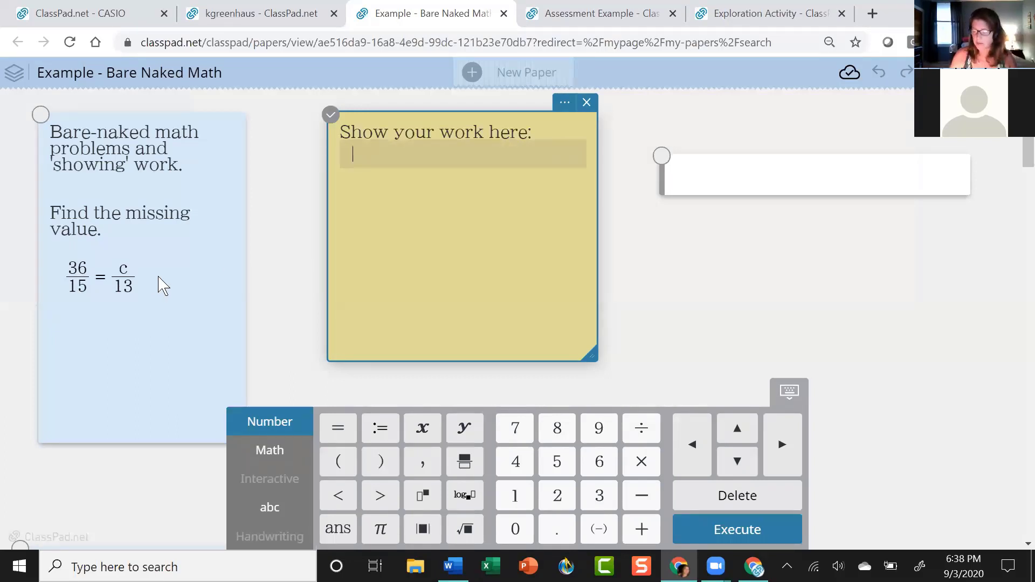
Write the equation (36·13)/15 = c as a fraction on the note's math line.
text(36)
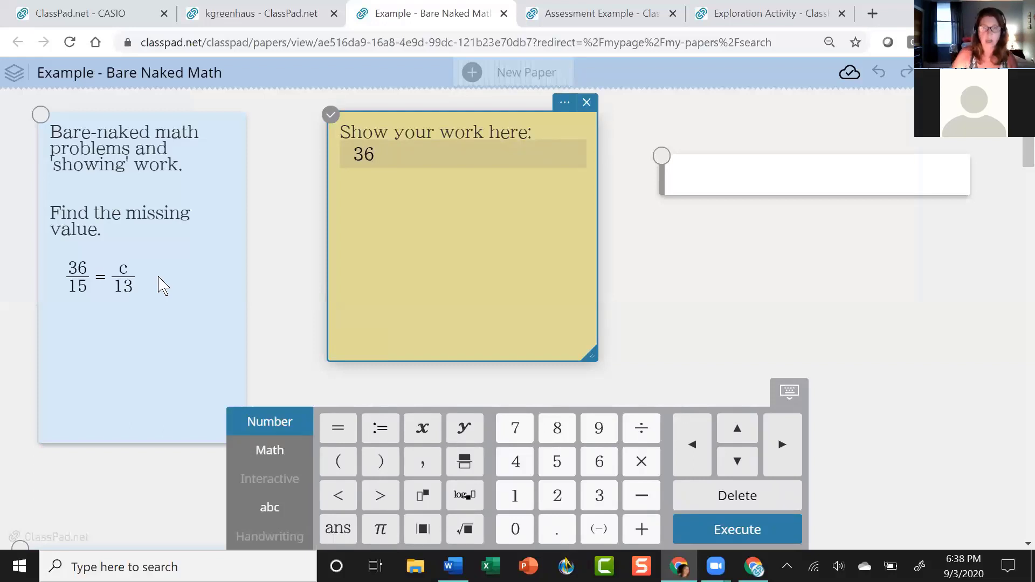
text(*13)
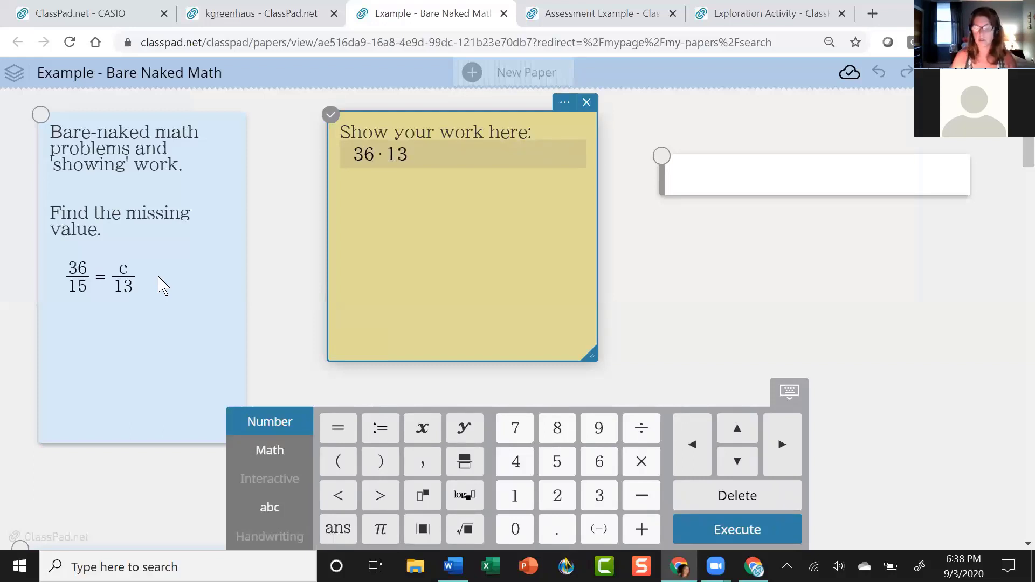
drag(418, 154, 354, 155)
click(465, 461)
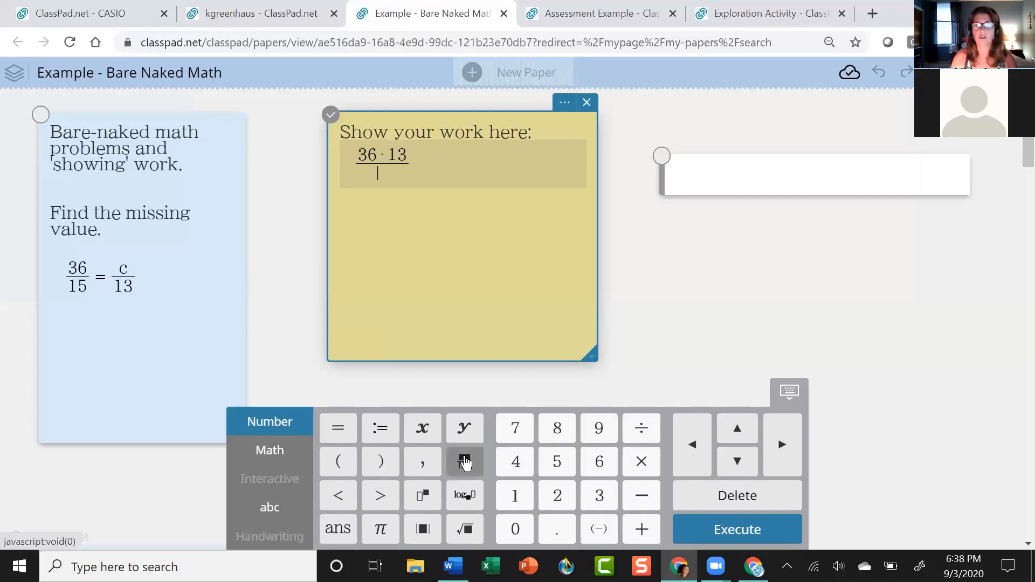
text(15)
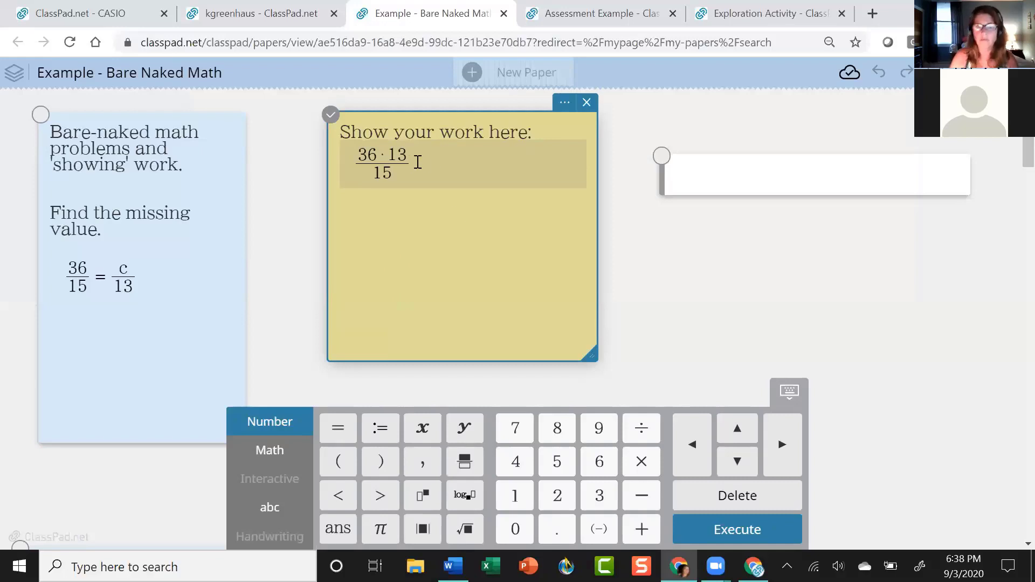
text(=c)
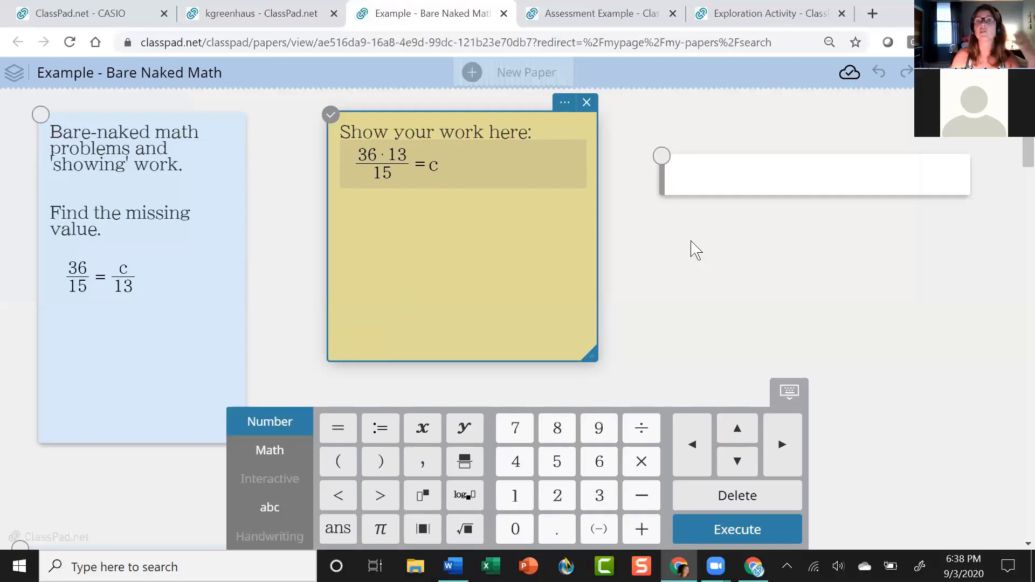
Compute 36·15 = 540 and then ans/15 = 36 in the calculator box.
click(739, 175)
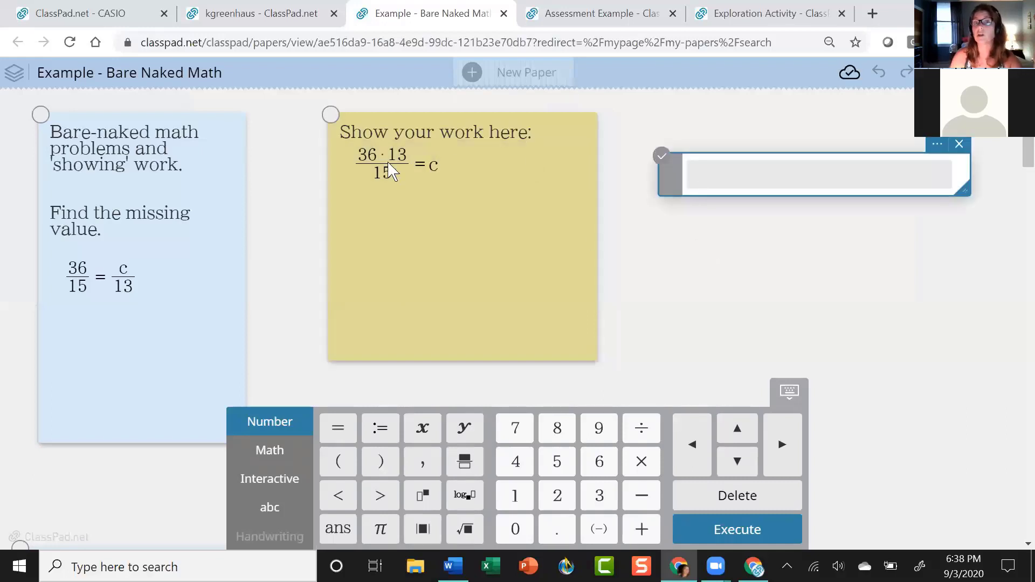
text(3)
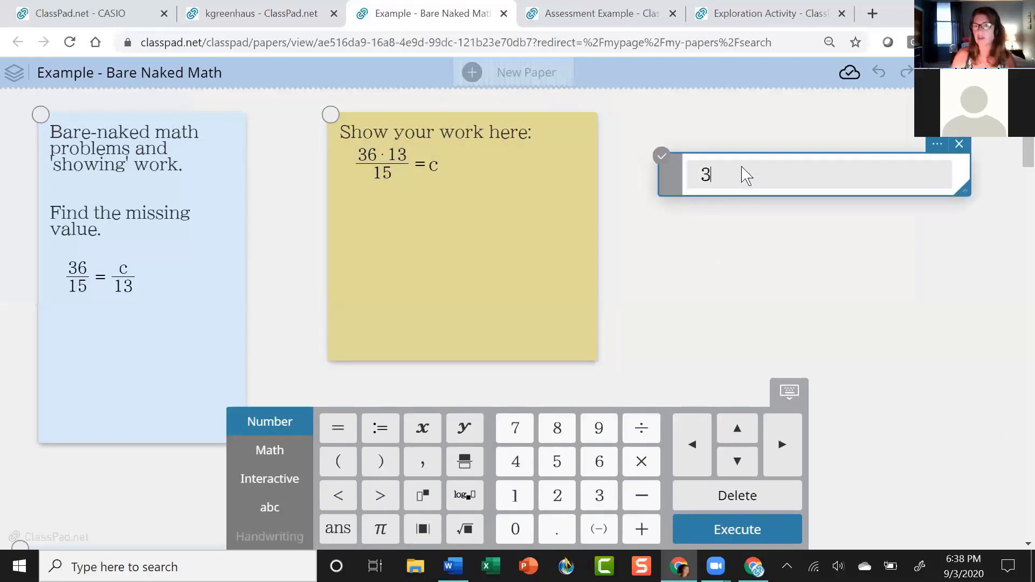
text(6*)
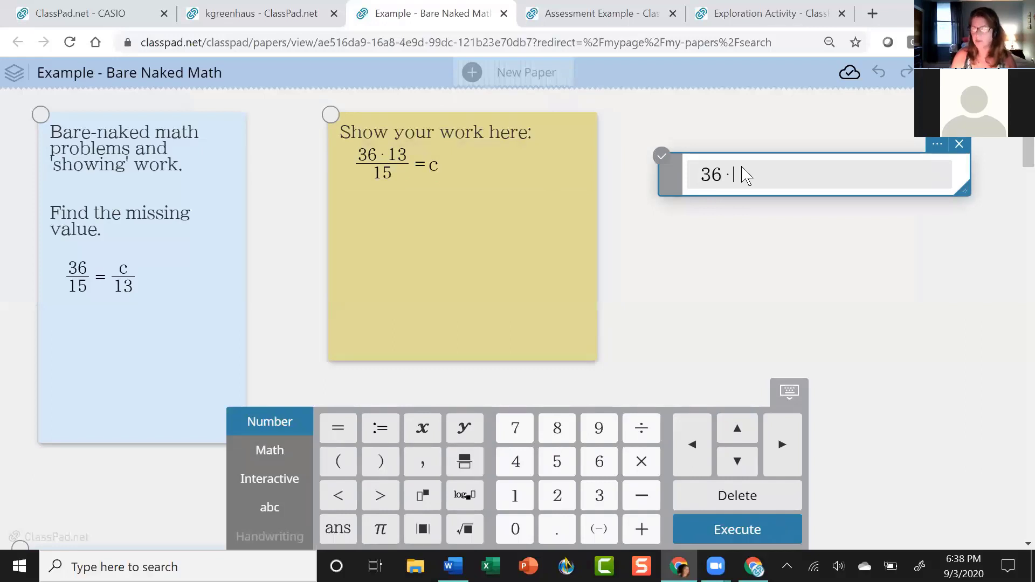
text(15)
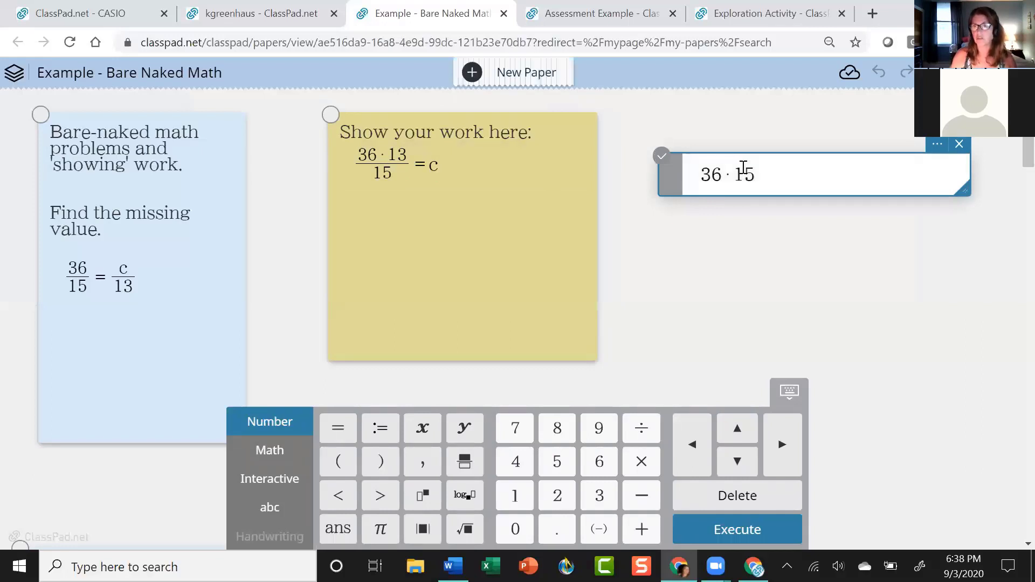
key(Return)
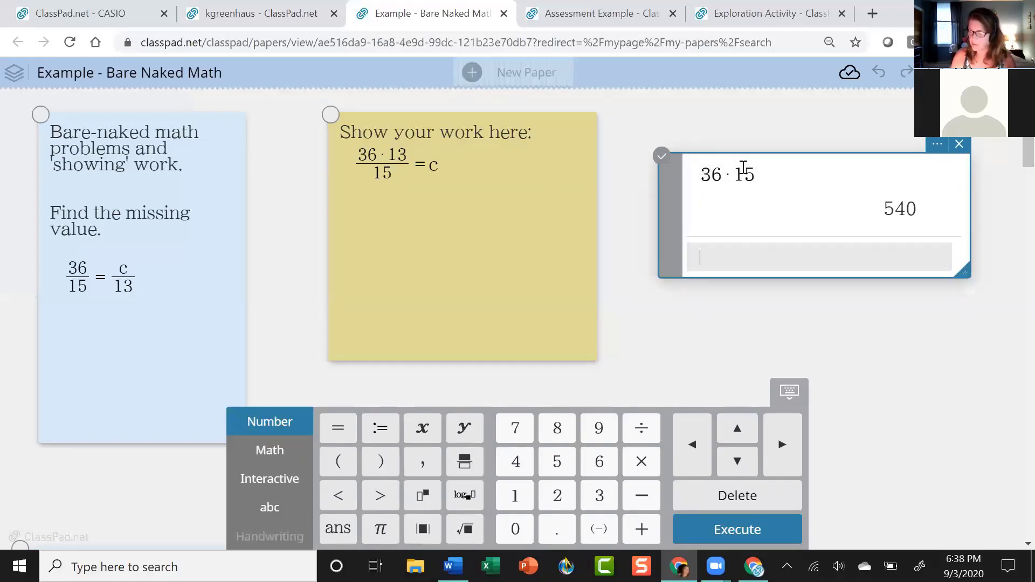
text(ans)
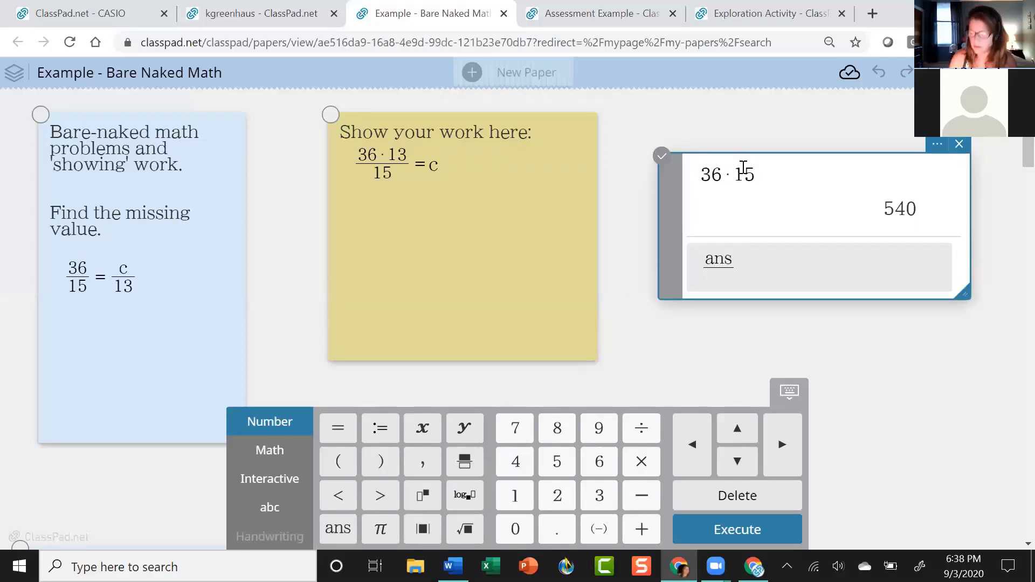
text(/15)
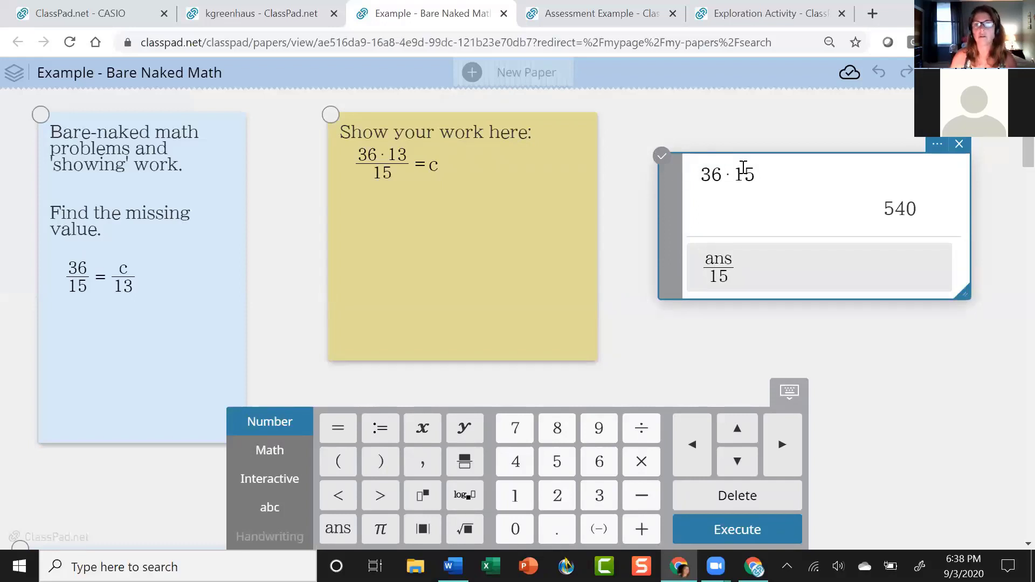
key(Return)
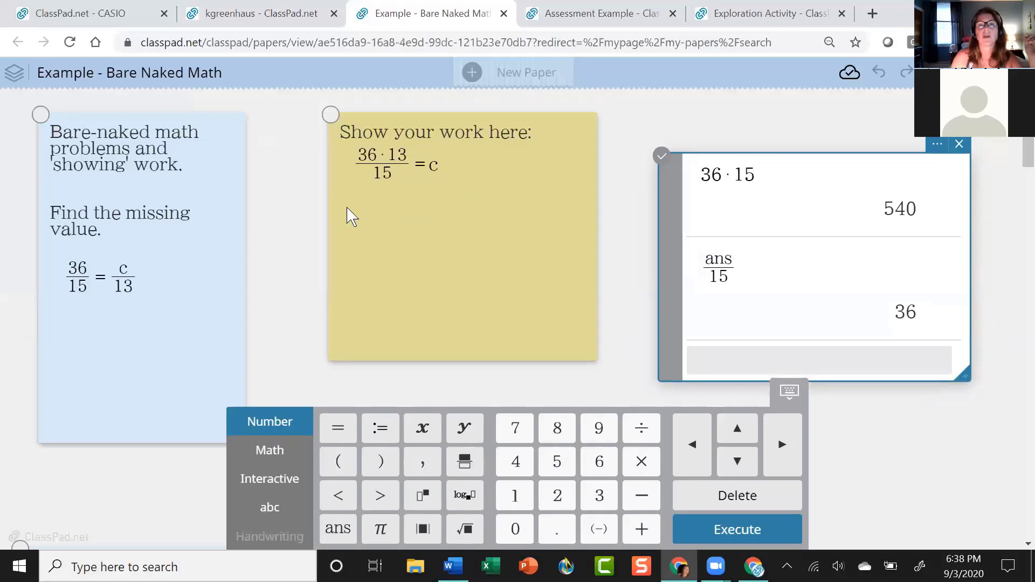
Add a new 'x=' line below the equation in the work note.
click(406, 169)
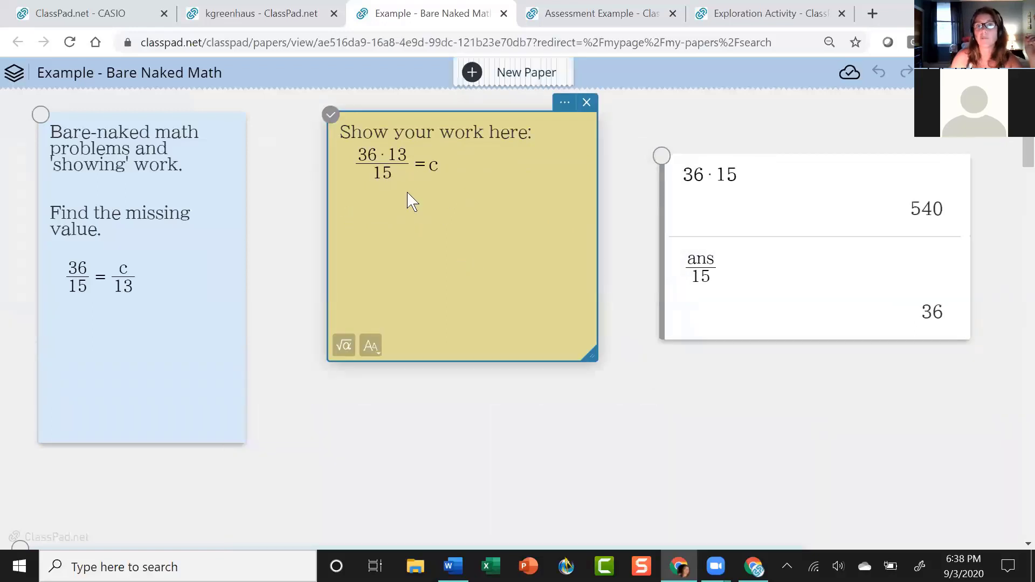
click(460, 159)
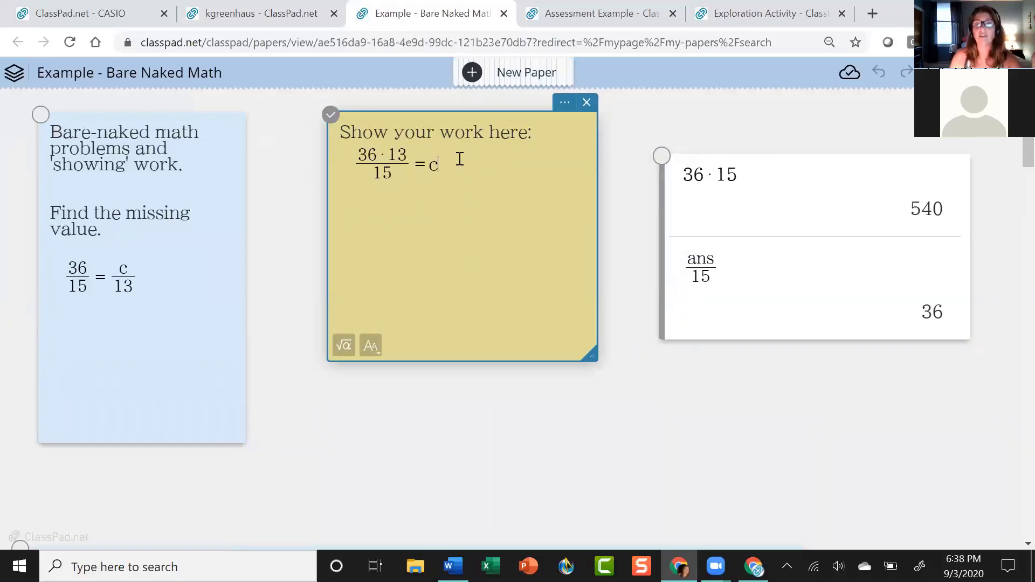
key(Return)
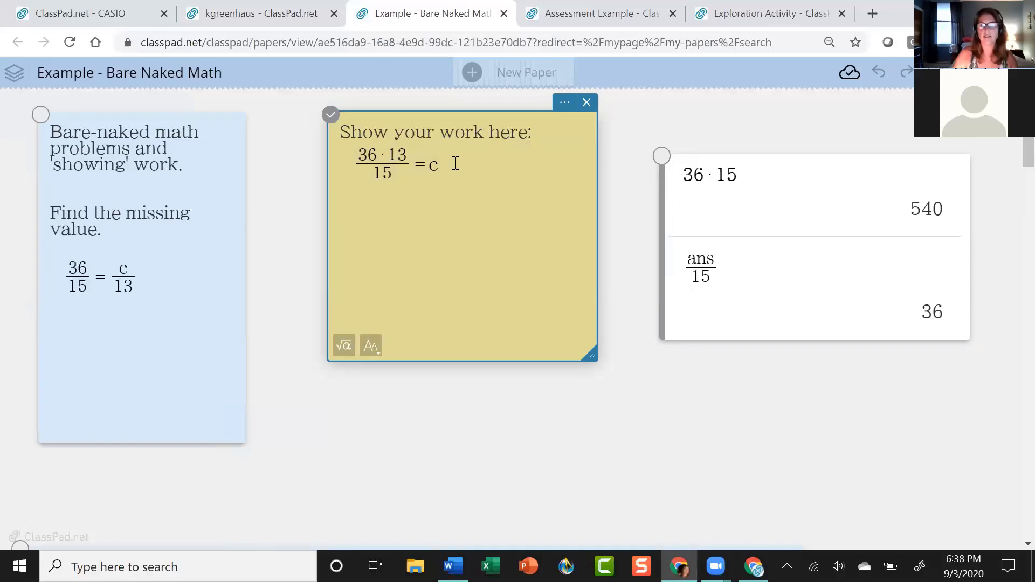
text(x=)
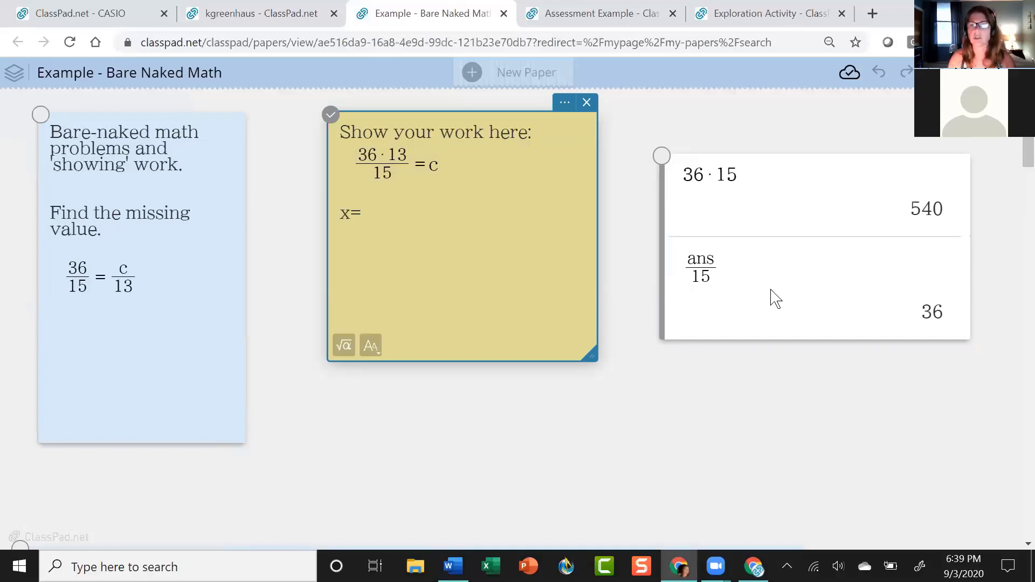
click(713, 277)
Change the division to ans/13 and show the 540/13 result as a decimal.
drag(731, 277, 711, 277)
text(13)
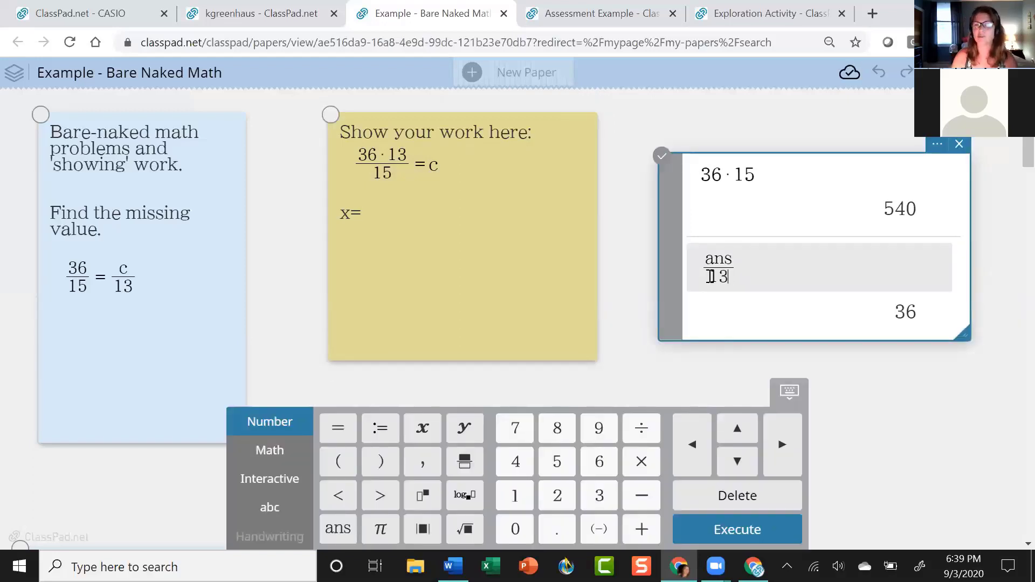
key(Return)
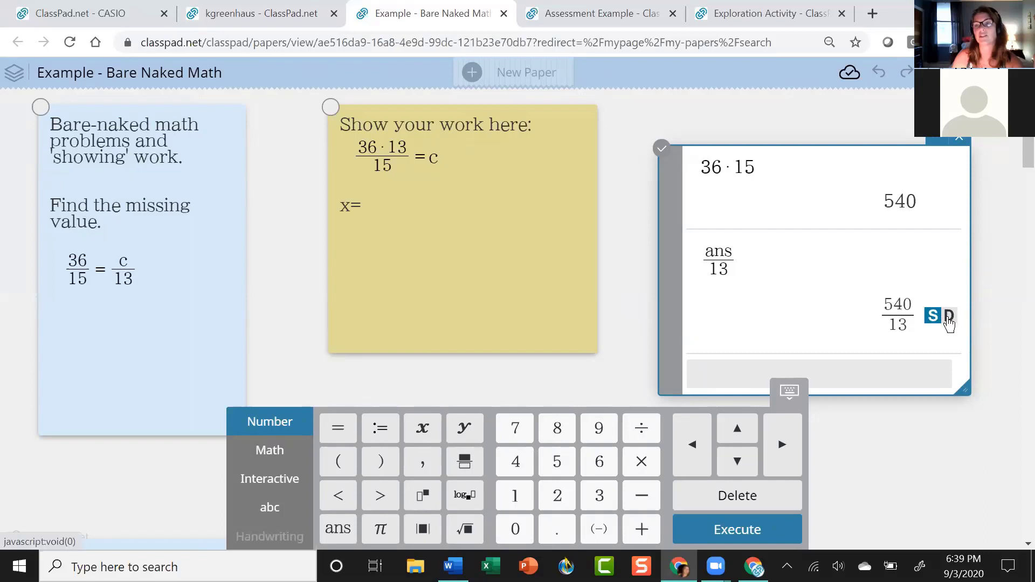
click(949, 324)
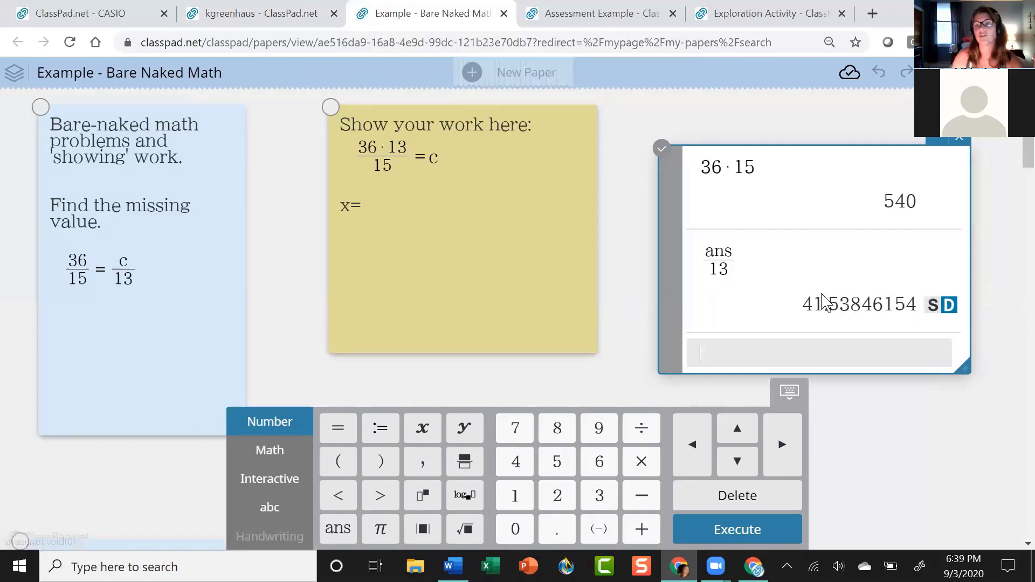
Edit the first calculation from 36·15 to 36·13, giving 468.
click(373, 205)
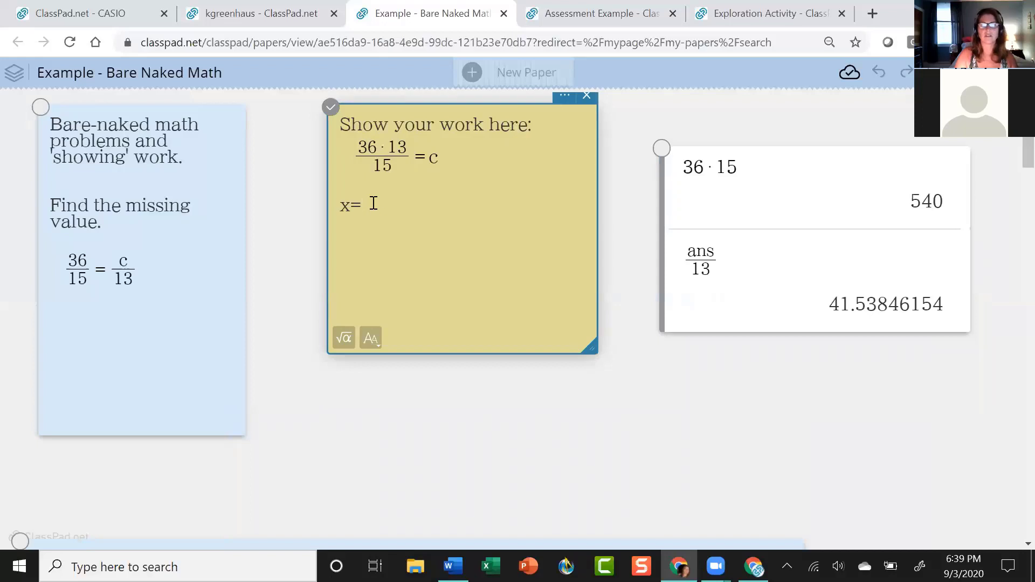
scroll(706, 259, down, 1)
scroll(723, 178, up, 1)
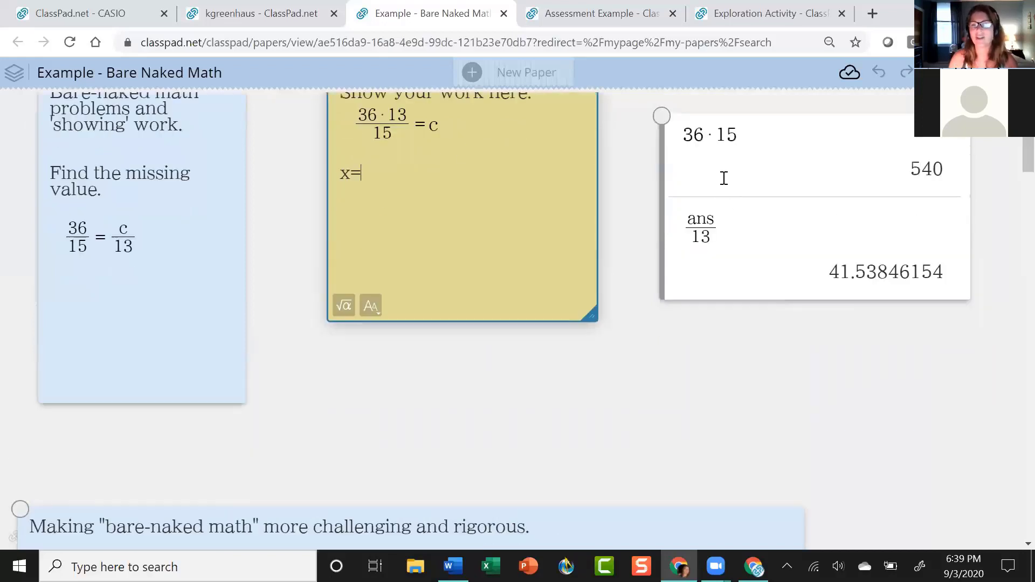
click(743, 174)
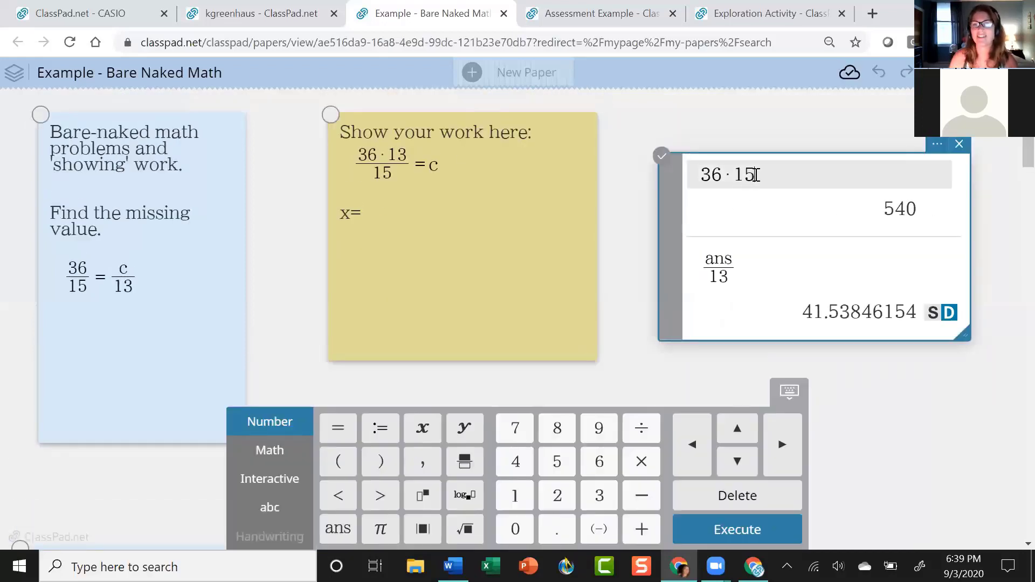
click(755, 174)
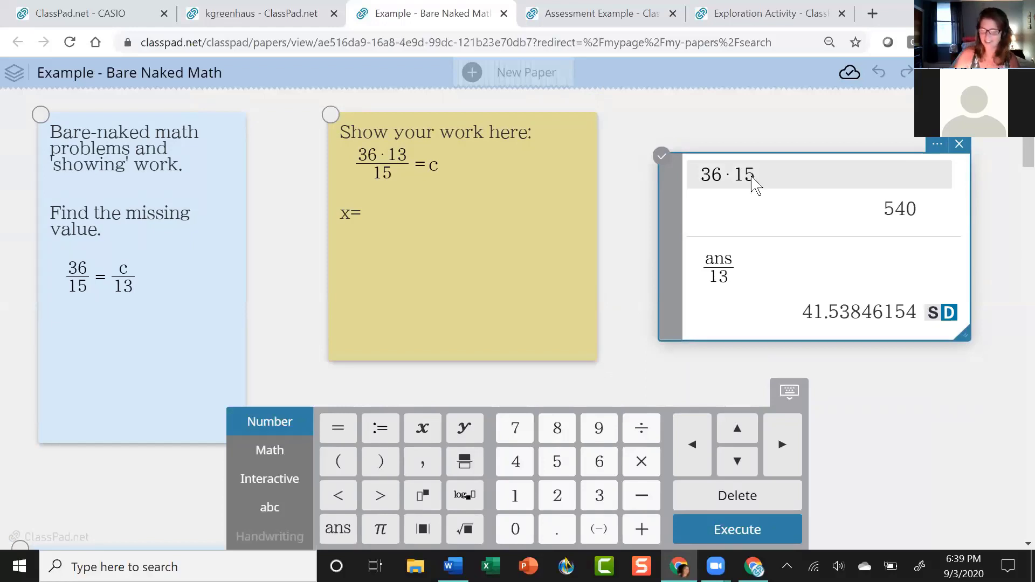
key(BackSpace)
text(3)
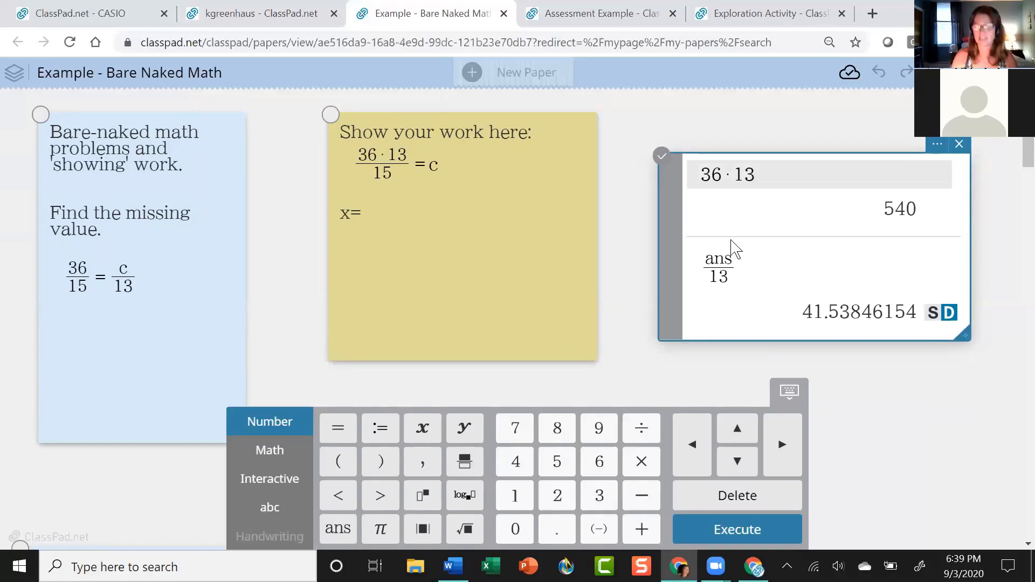
key(Return)
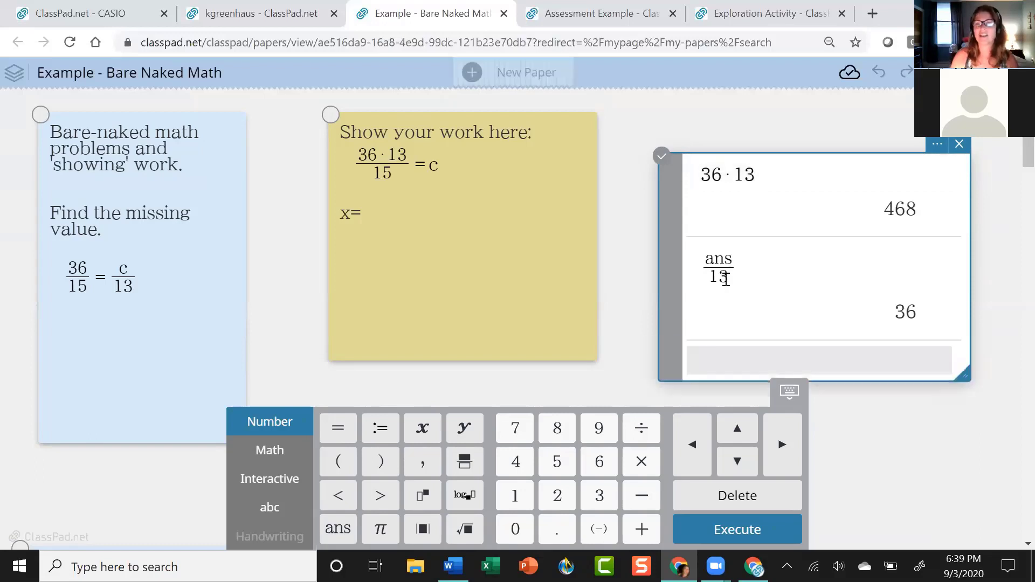
Restore the divisor to 15 and convert 156/5 to the decimal 31.2.
click(723, 278)
key(BackSpace)
text(5)
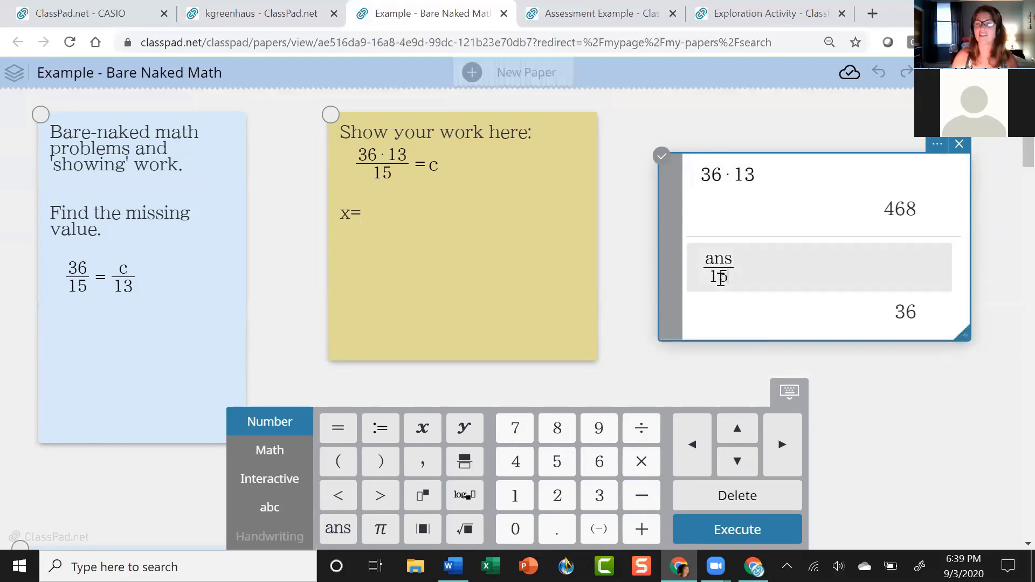
key(Return)
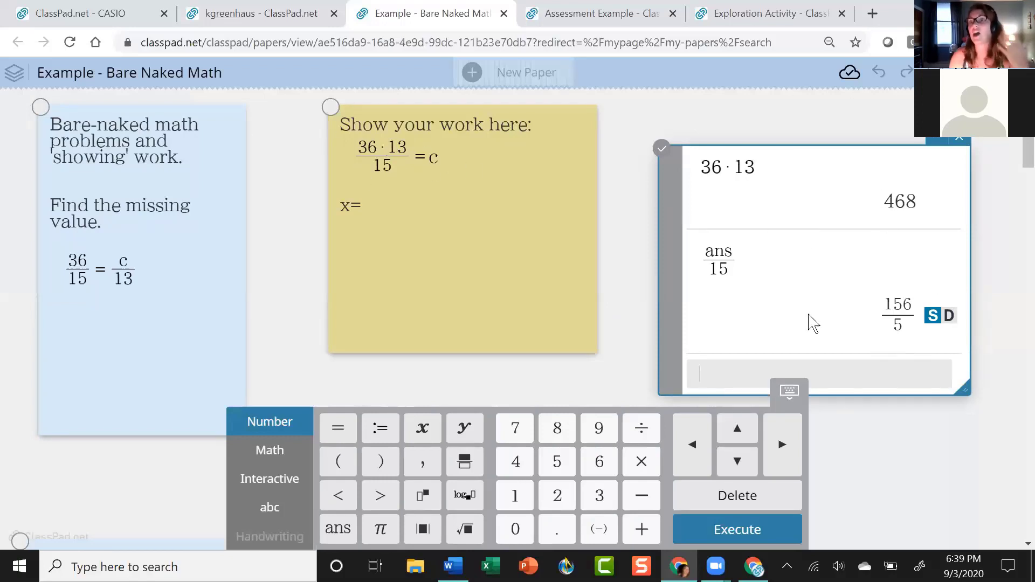
click(949, 318)
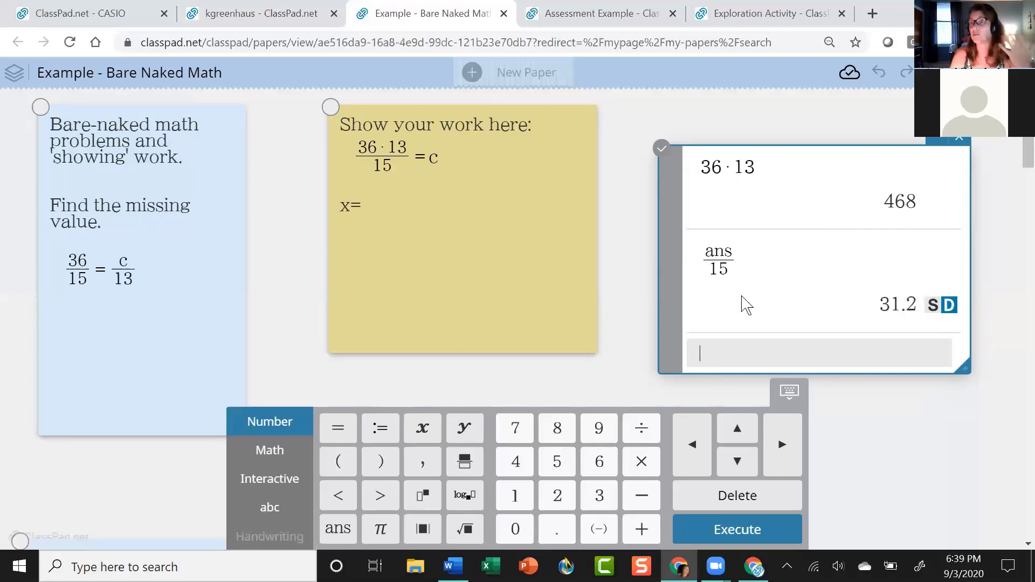
Replace 'x=' on the note's answer line with 'c=31.2'.
click(354, 207)
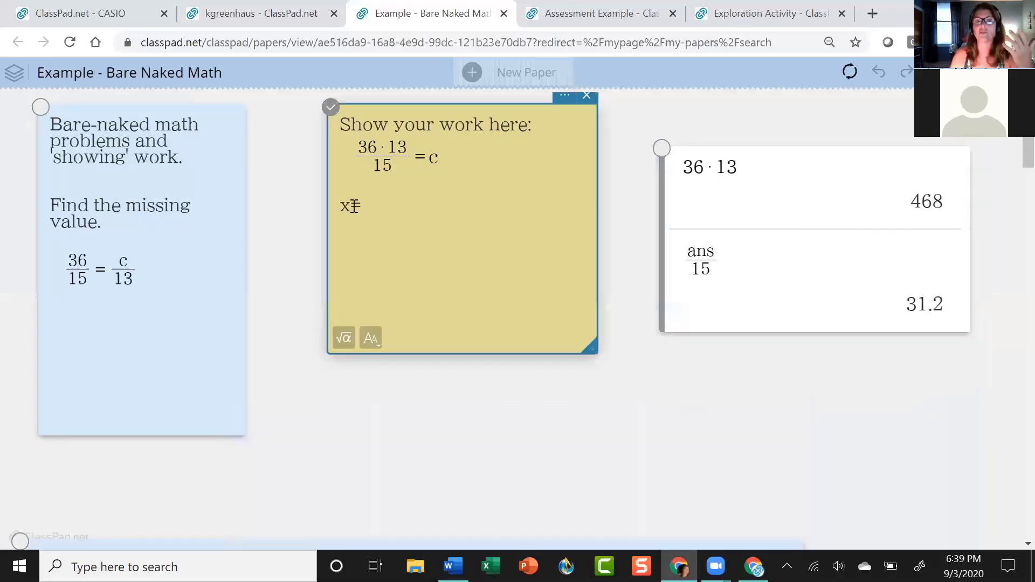
double_click(343, 211)
text(c)
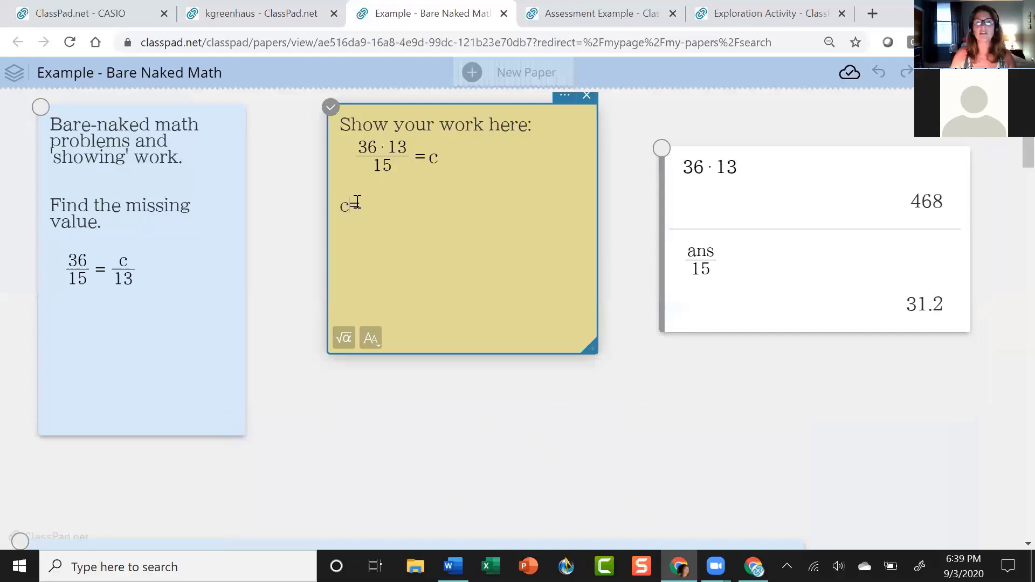
click(384, 206)
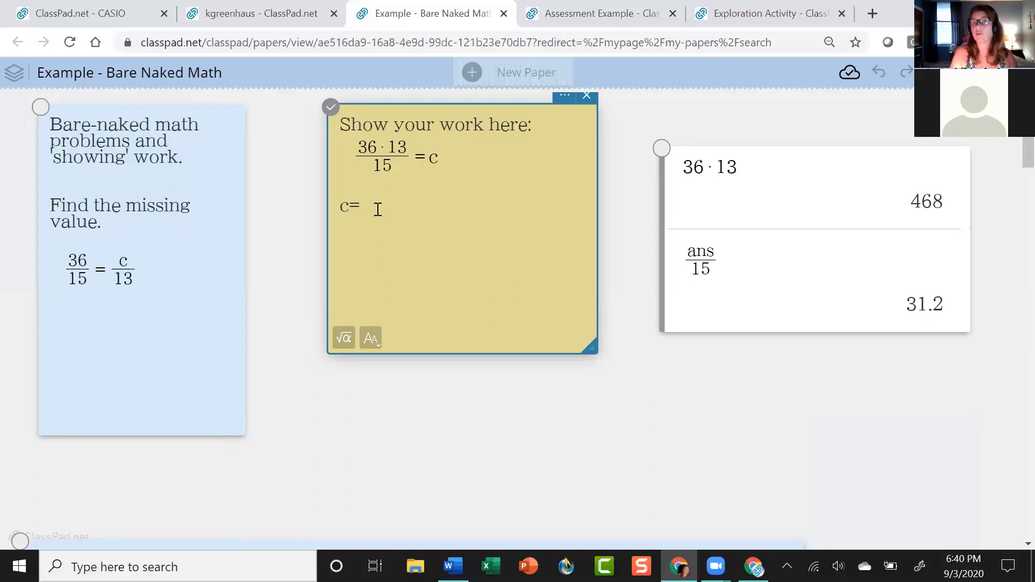
text(31.2)
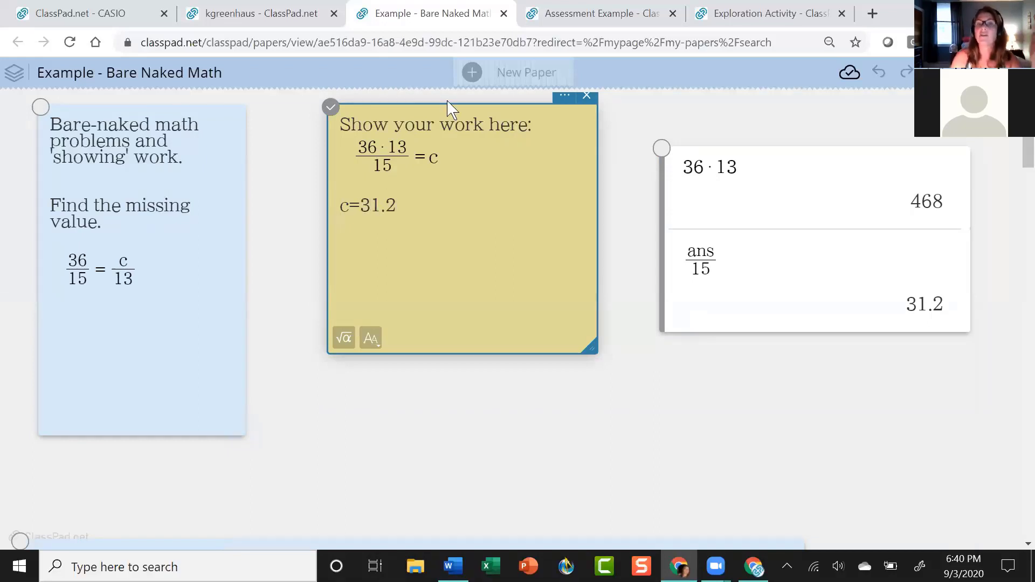
click(268, 233)
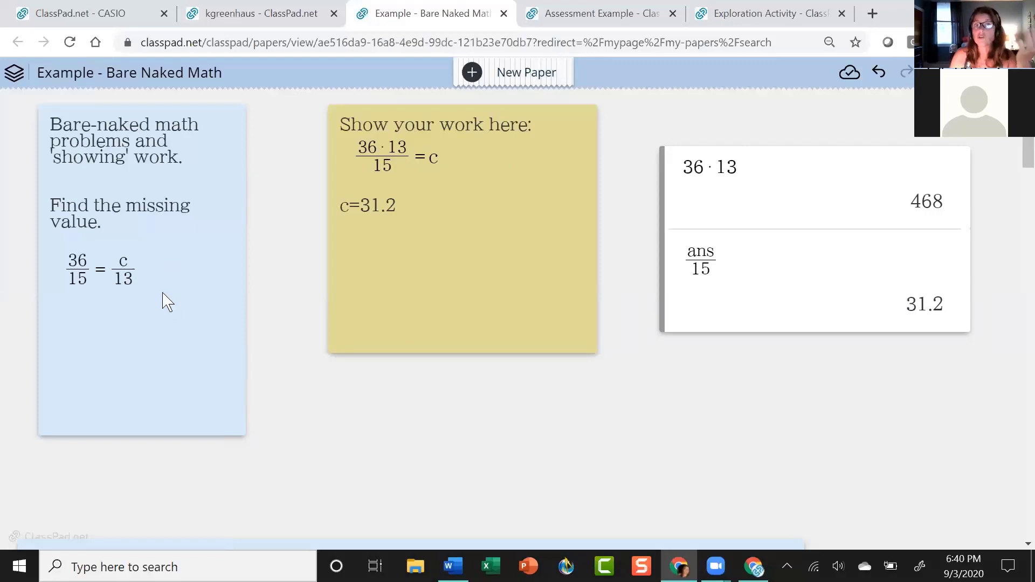
Move the yellow work note slightly lower on the paper and deselect it.
click(176, 306)
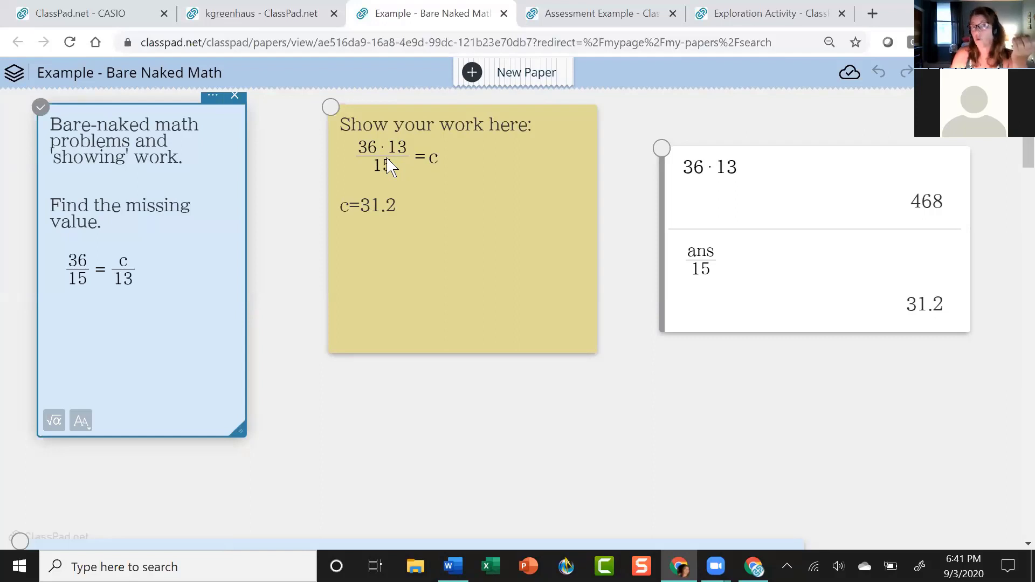
click(388, 162)
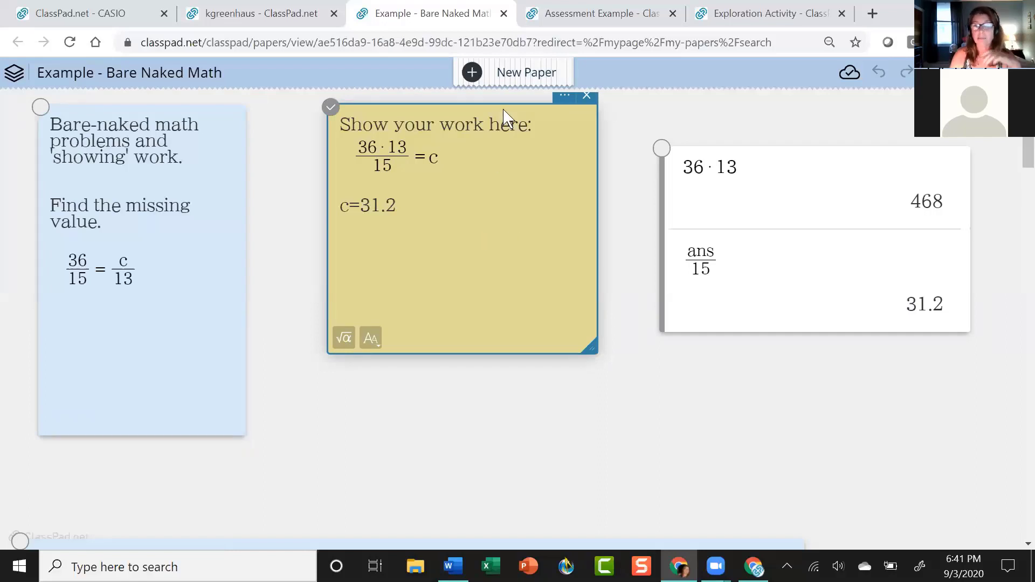
drag(495, 123, 494, 143)
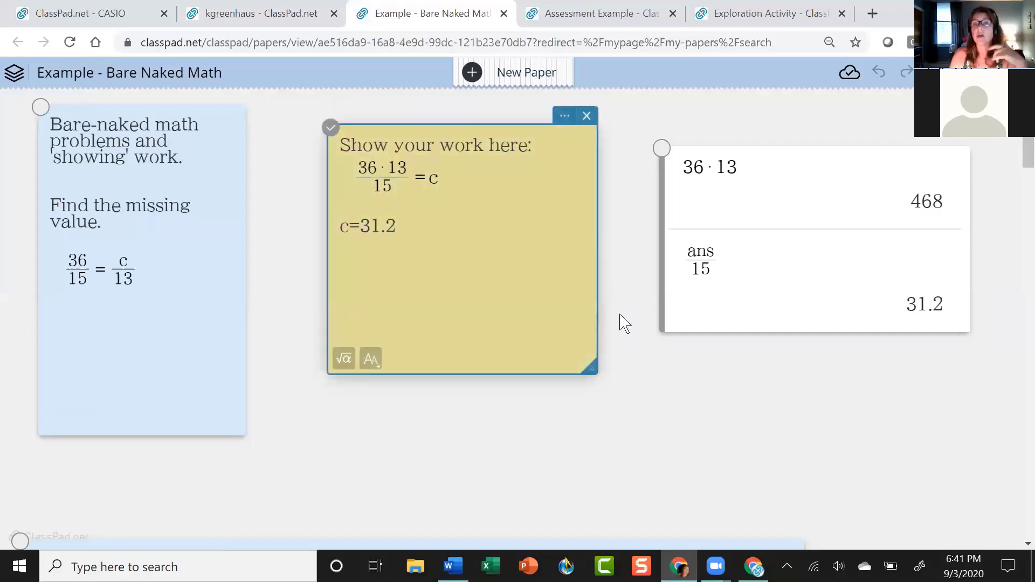
click(673, 400)
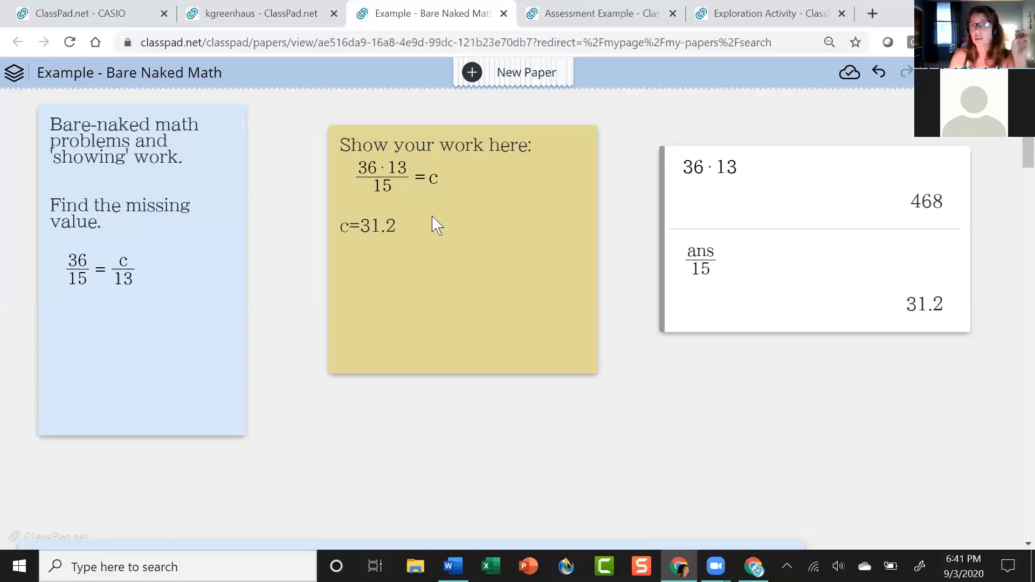
Scroll the paper to bring the 'more challenging and rigorous' notes into view.
scroll(652, 347, down, 5)
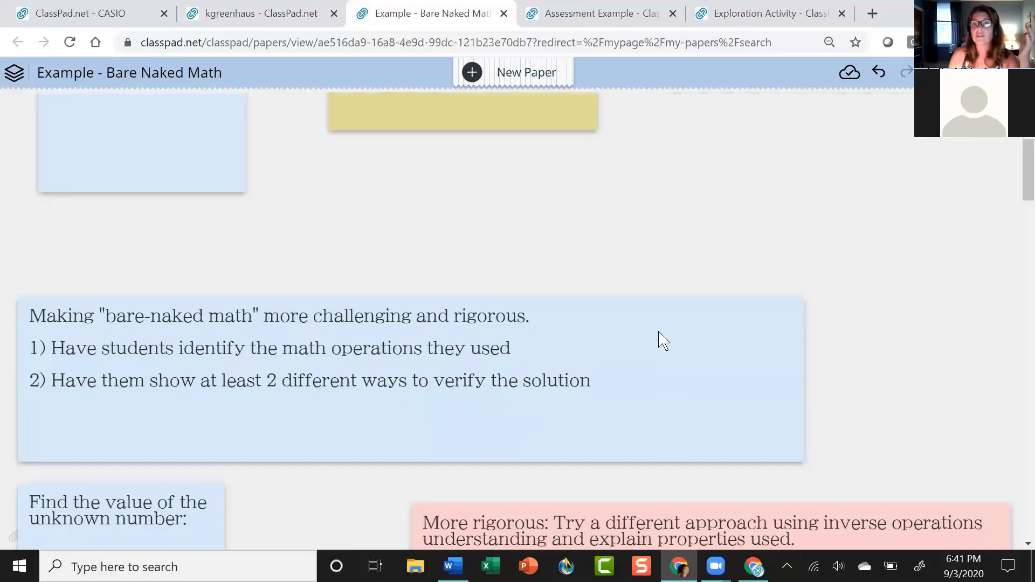
scroll(612, 284, down, 4)
scroll(270, 205, up, 4)
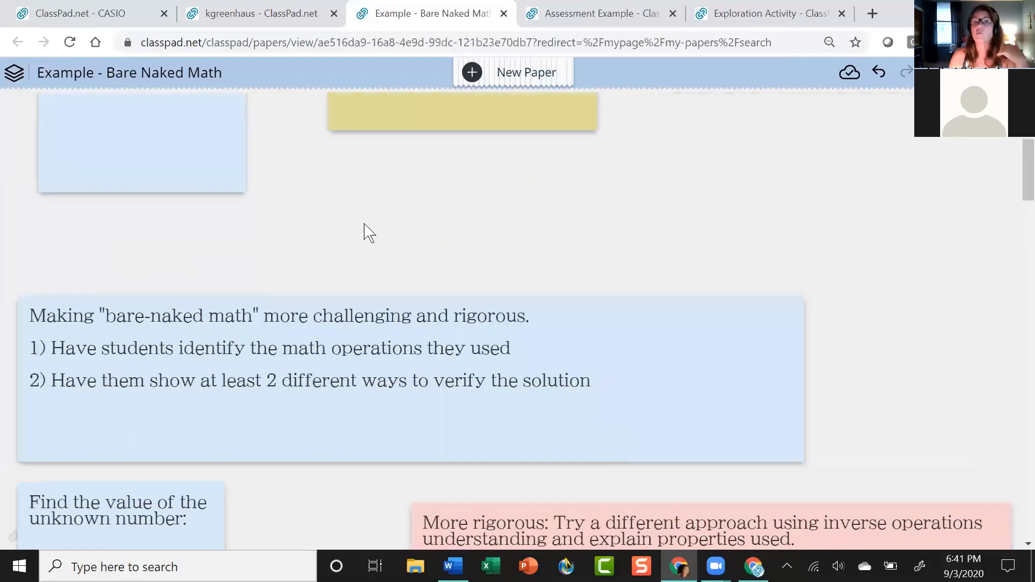
scroll(730, 310, up, 2)
scroll(790, 361, down, 4)
scroll(619, 314, up, 2)
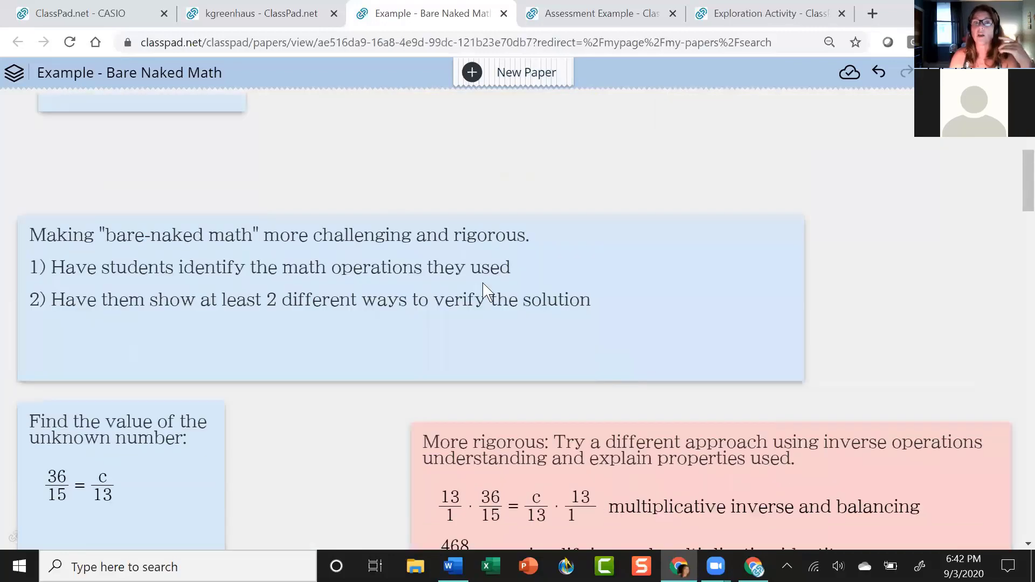
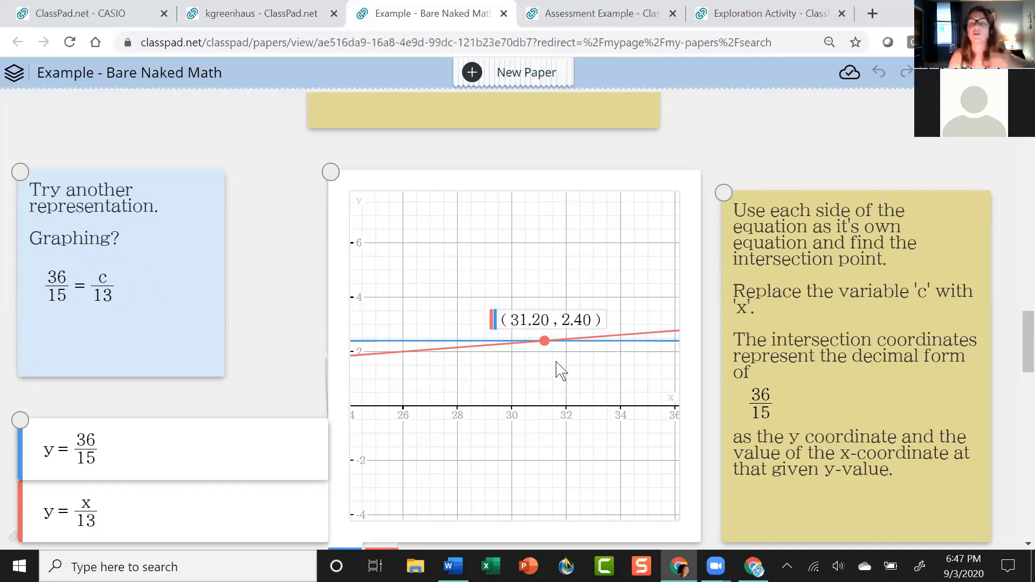
Scroll up through the earlier solution notes to the Bare-naked math problem at the top.
scroll(561, 371, up, 15)
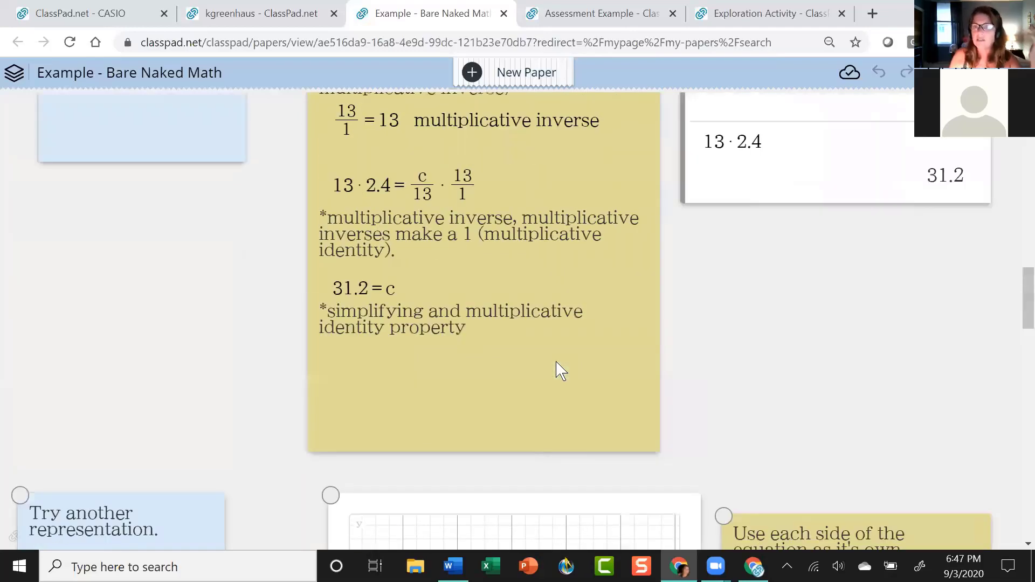
scroll(558, 370, up, 15)
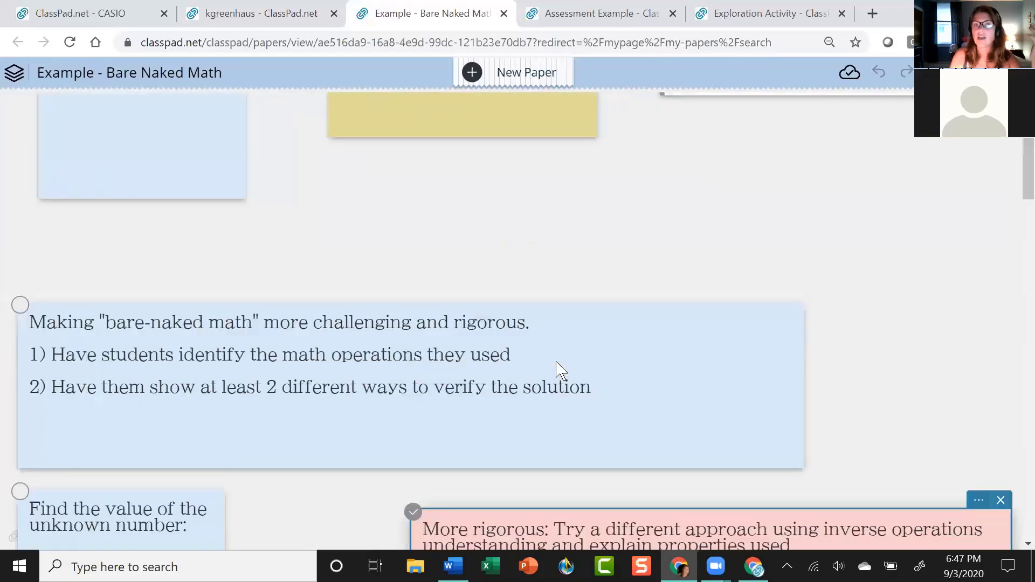
scroll(398, 282, down, 2)
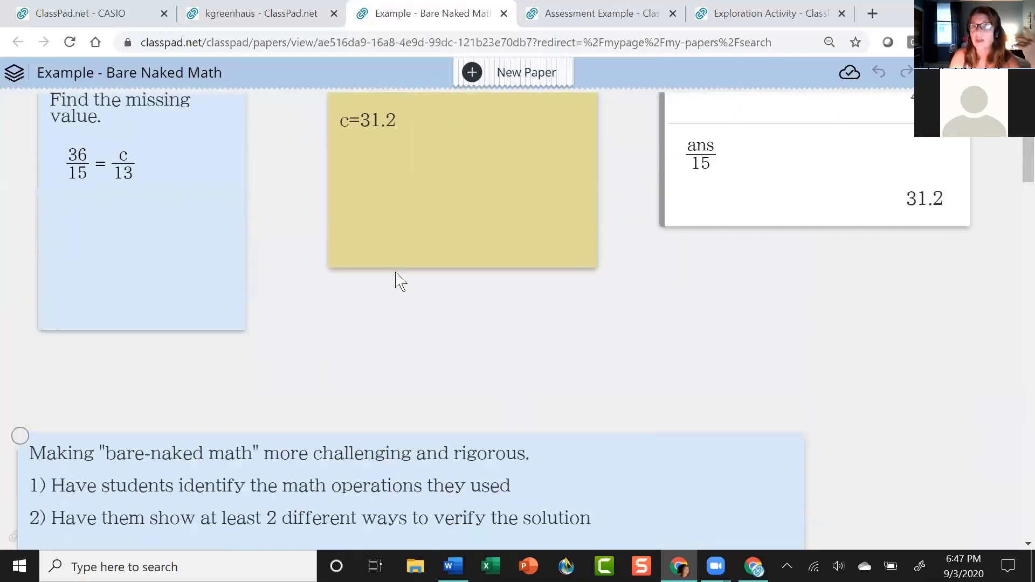
scroll(414, 285, up, 2)
scroll(416, 285, down, 9)
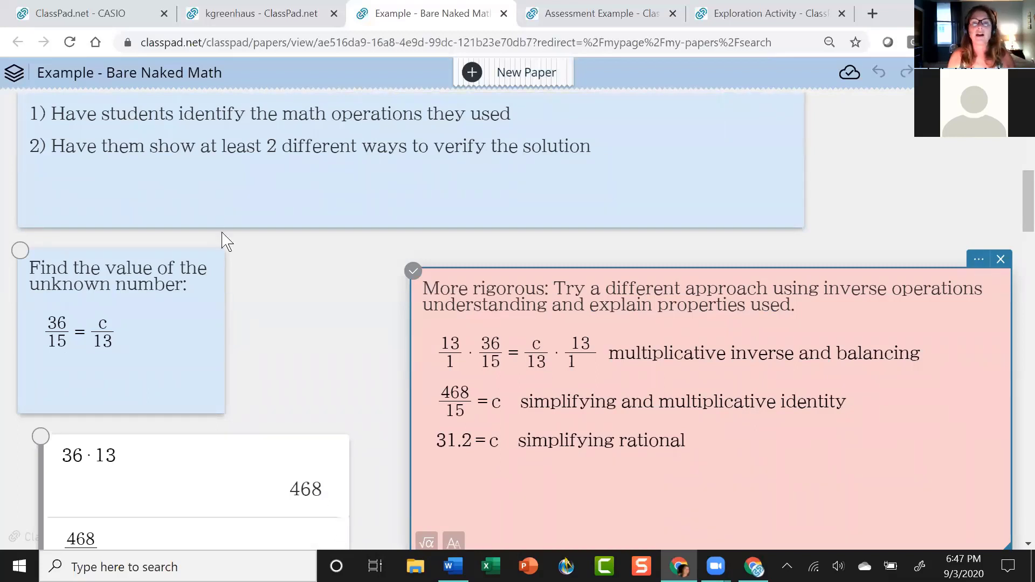
scroll(224, 237, up, 10)
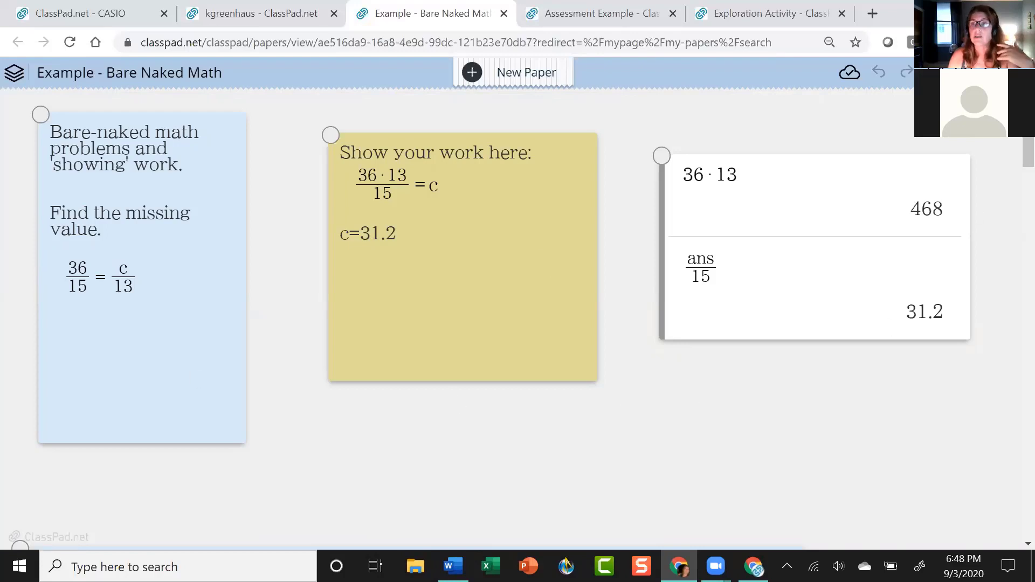
Set the paper's sharing to URL Share, apply it, and copy the share link.
click(1014, 73)
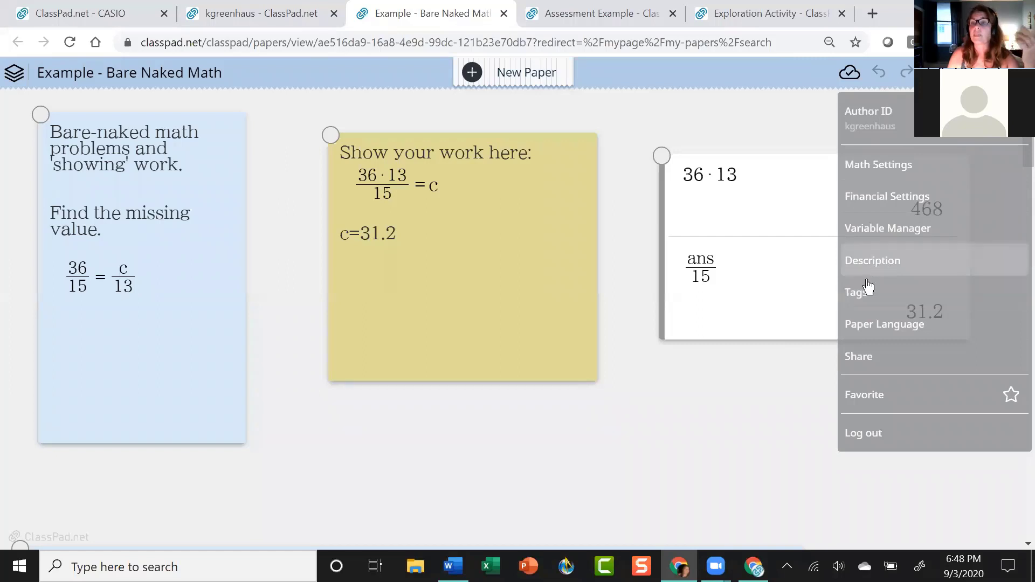
click(875, 366)
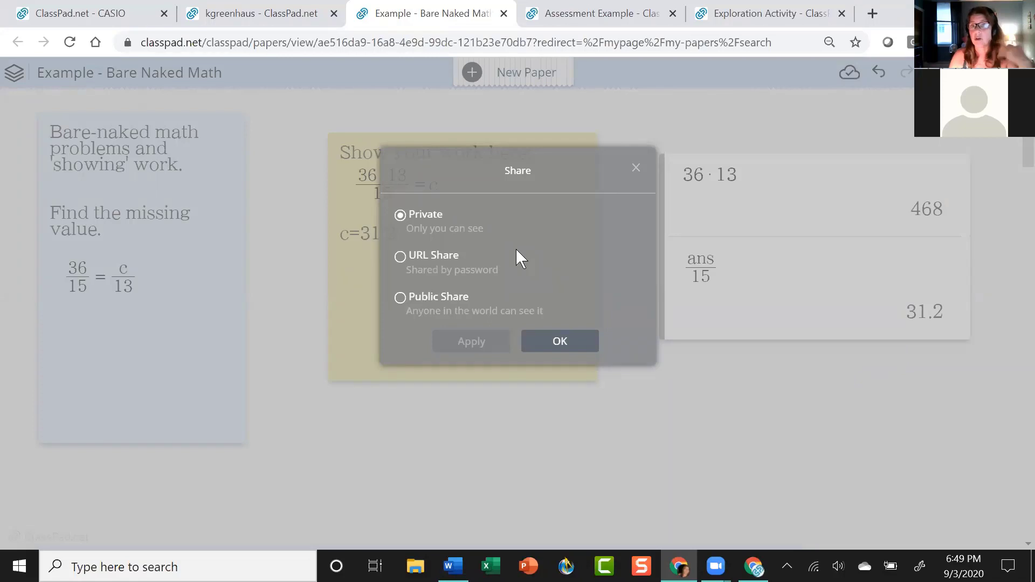
click(400, 257)
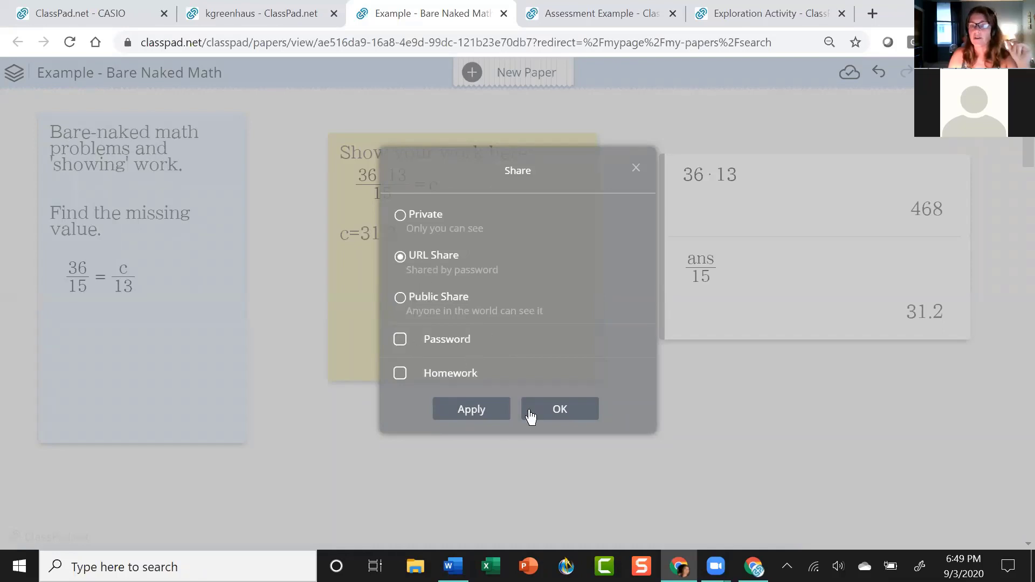
click(464, 420)
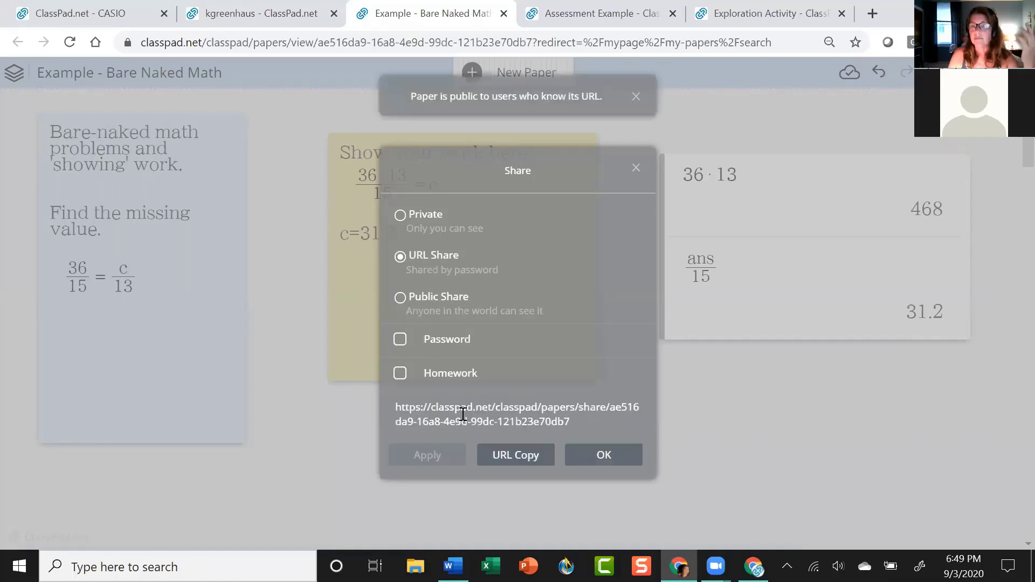
click(536, 464)
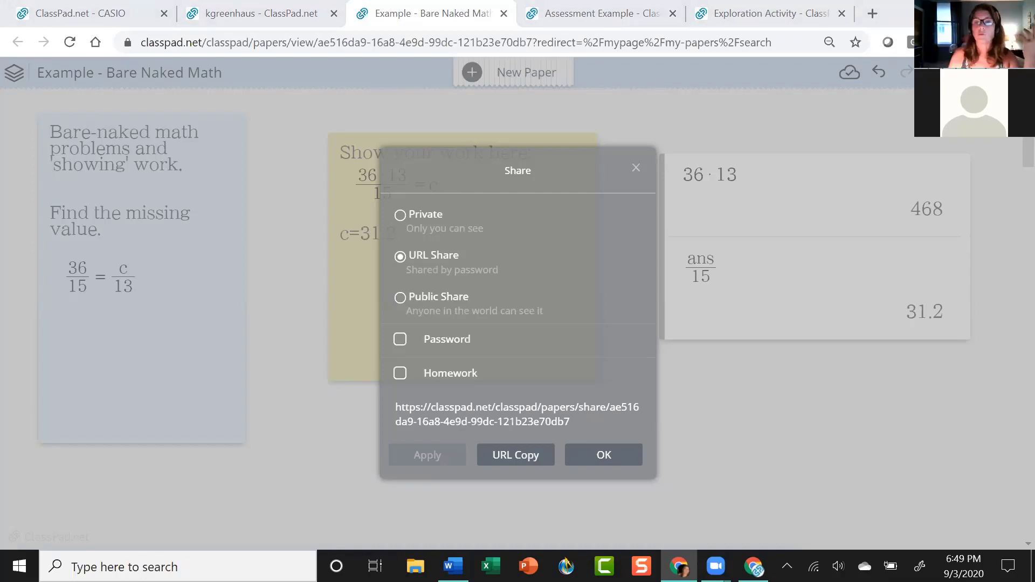
click(636, 164)
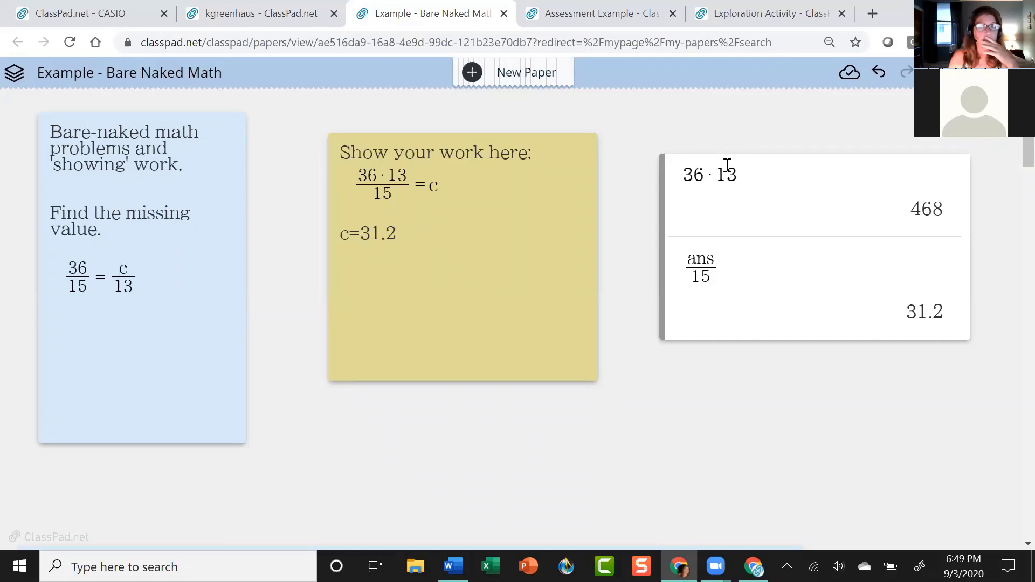
Paste the copied share link into a new Chrome tab and load it.
click(873, 14)
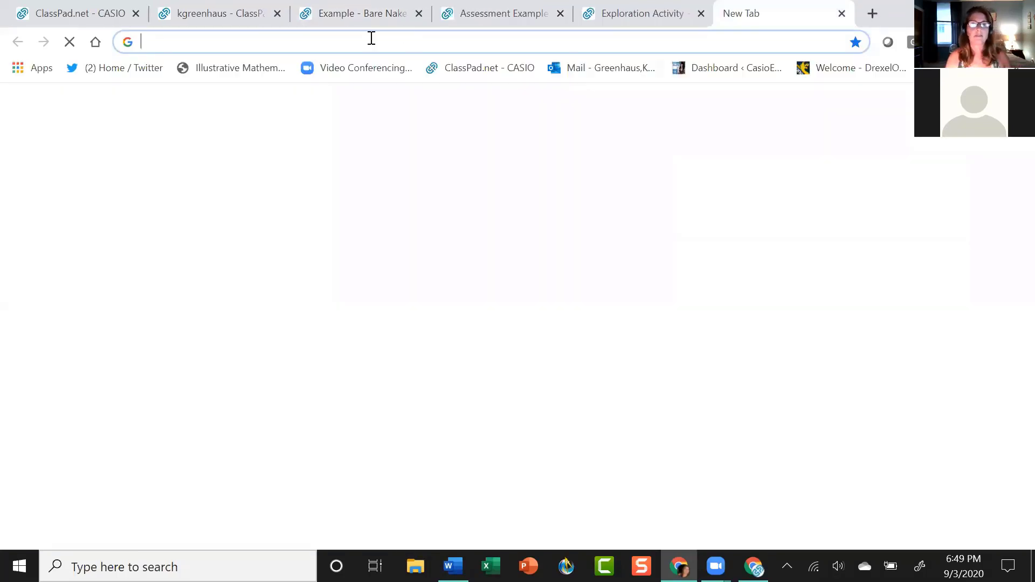
key(ctrl+v)
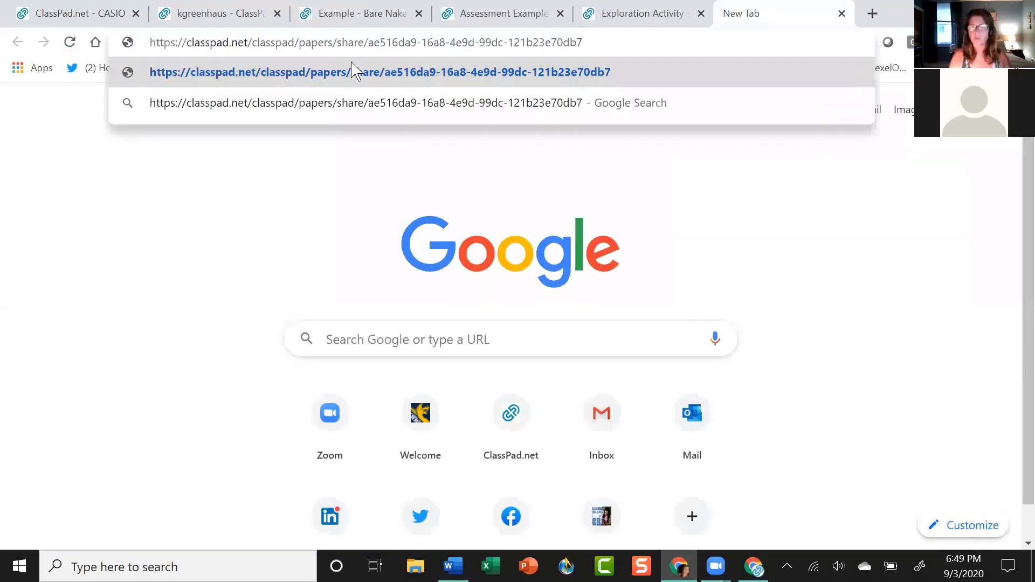
click(351, 72)
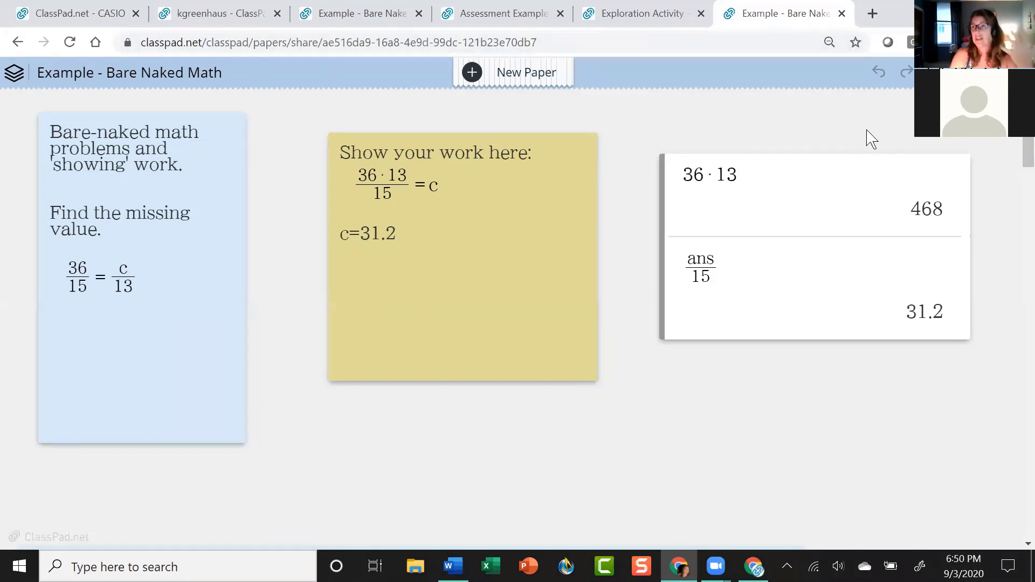
Compare the original paper's tab with the shared copy, ending on the shared copy.
click(344, 17)
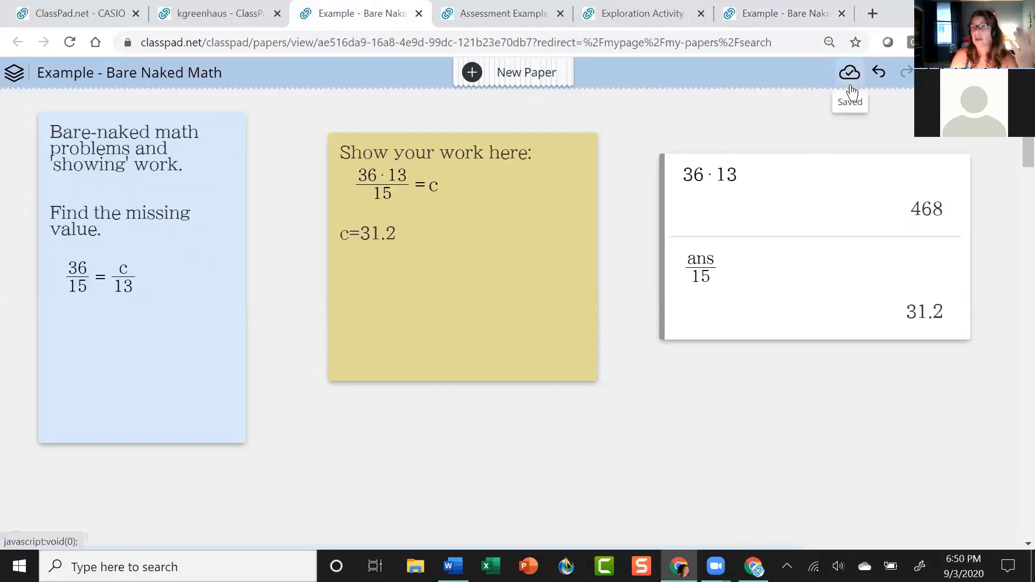
click(784, 16)
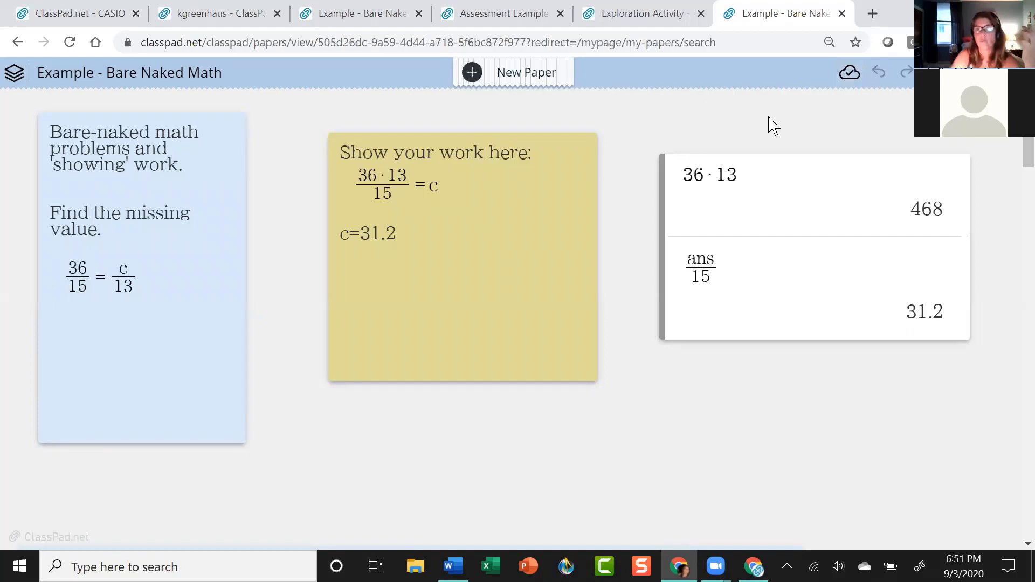
scroll(722, 433, down, 5)
scroll(723, 431, up, 5)
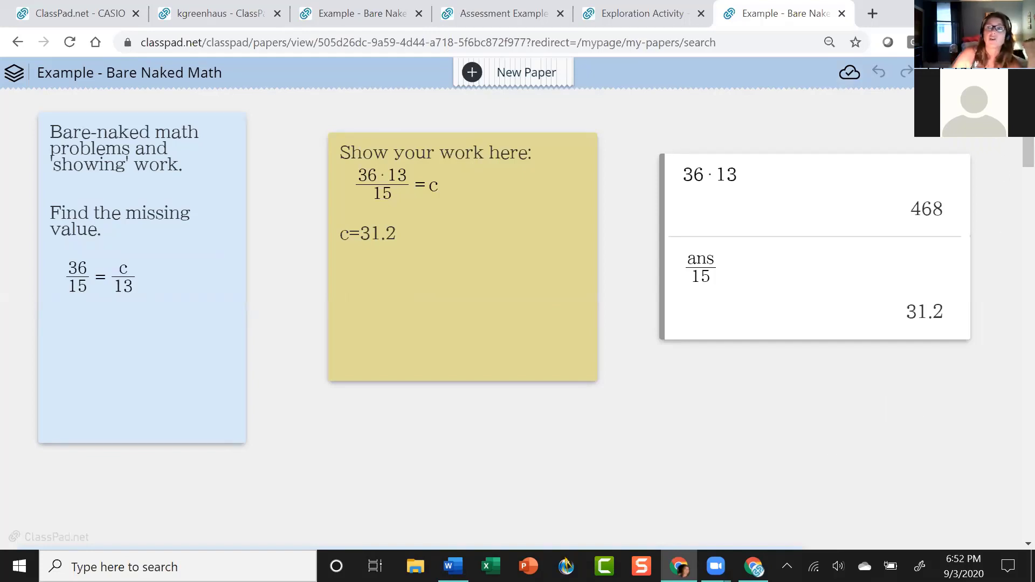
Dismiss the paper's options menu and switch to the original Bare Naked Math tab.
click(1015, 72)
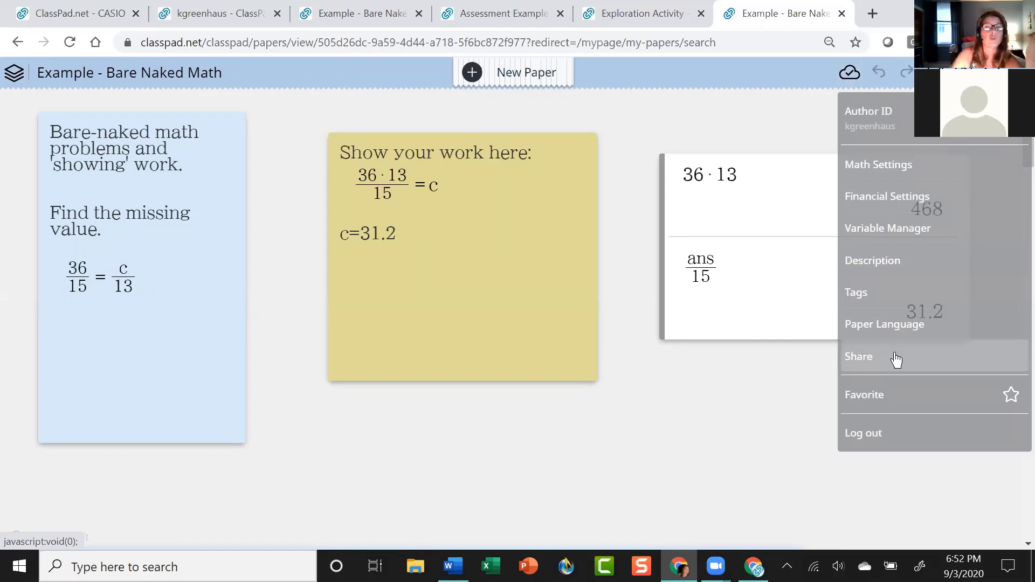
click(684, 426)
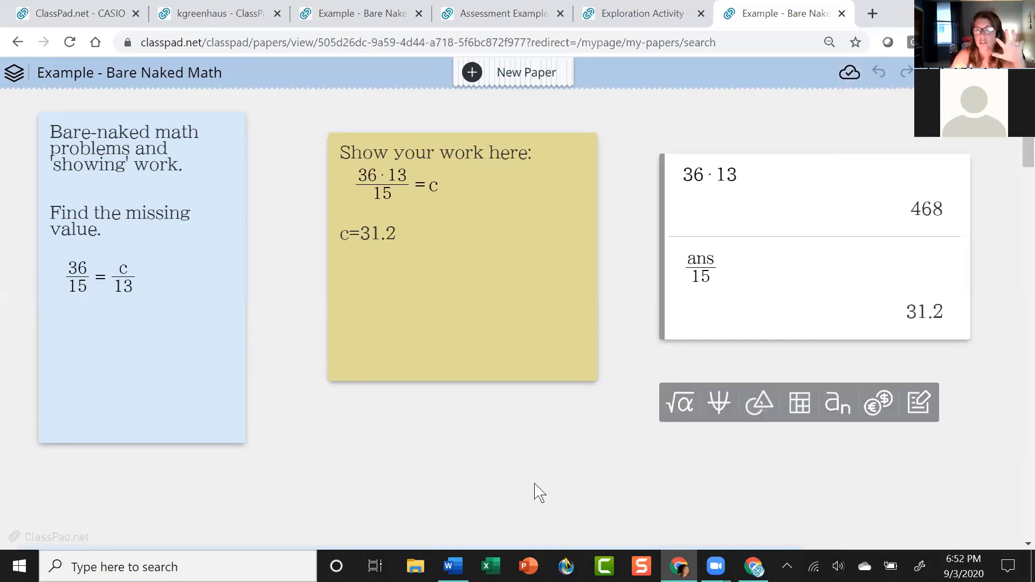
click(335, 22)
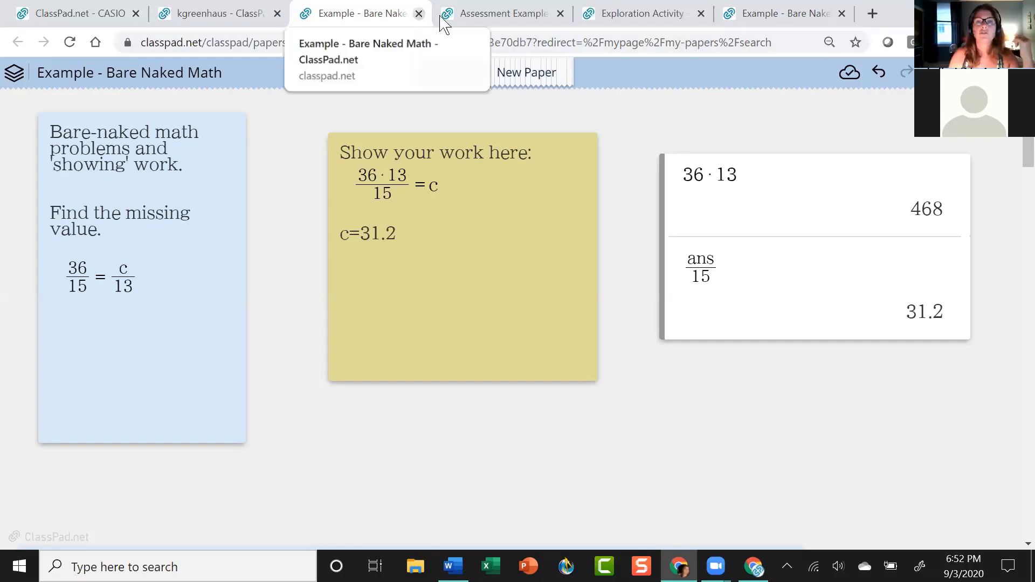
Close the shared-copy tab, recover the Bare Naked Math paper, and create a new paper.
click(842, 13)
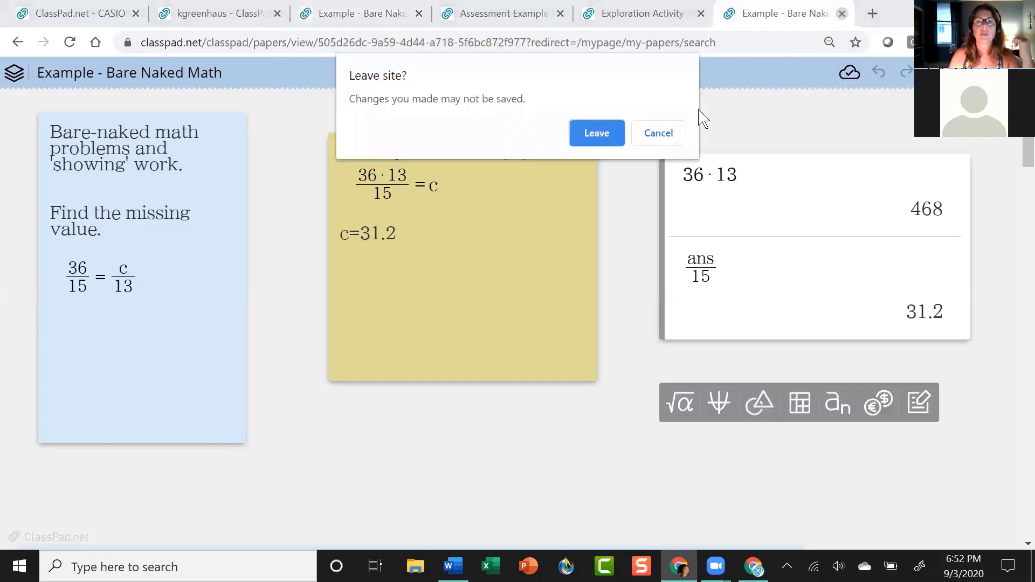
click(606, 138)
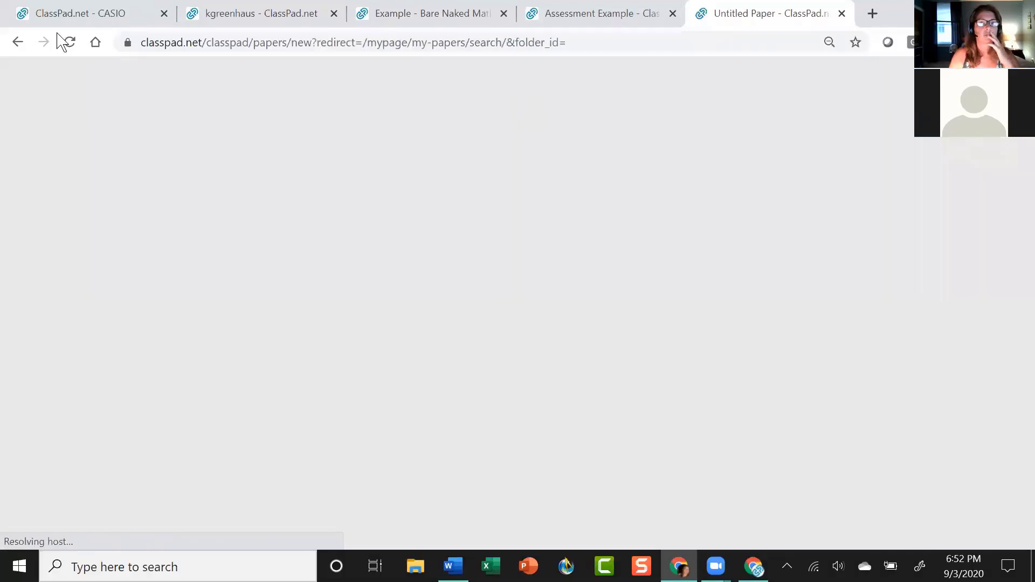
click(67, 42)
click(23, 42)
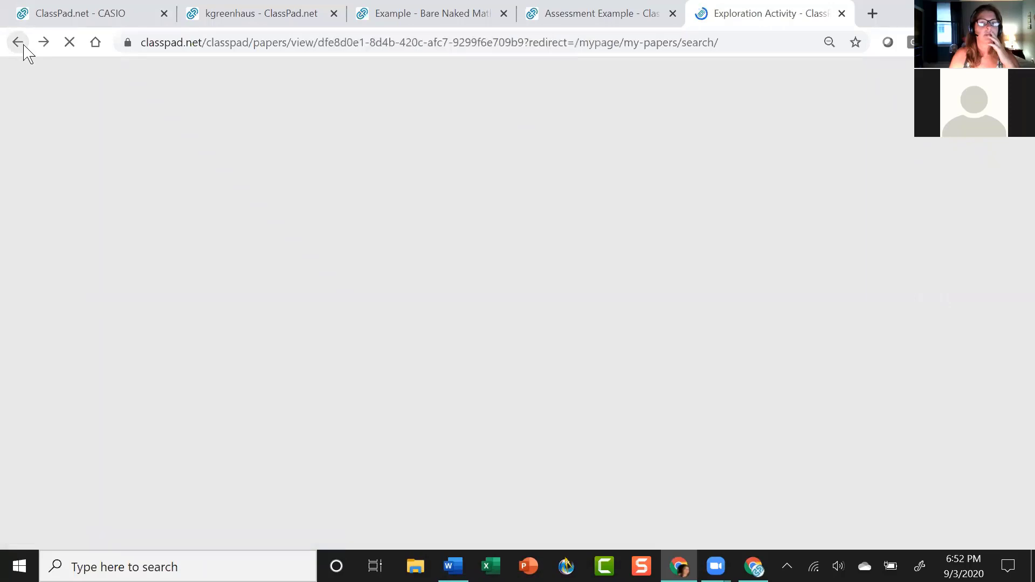
click(418, 17)
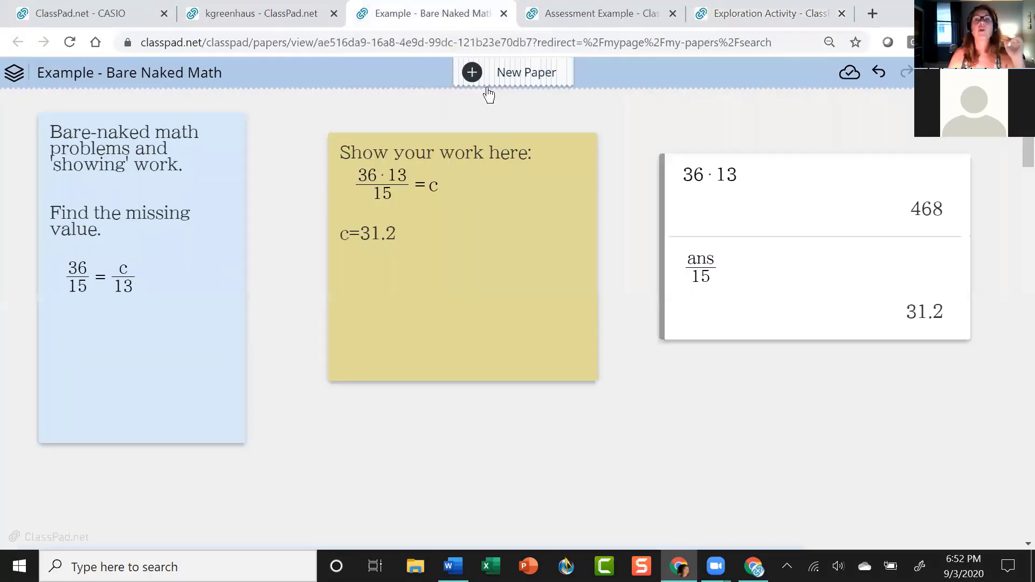
click(473, 73)
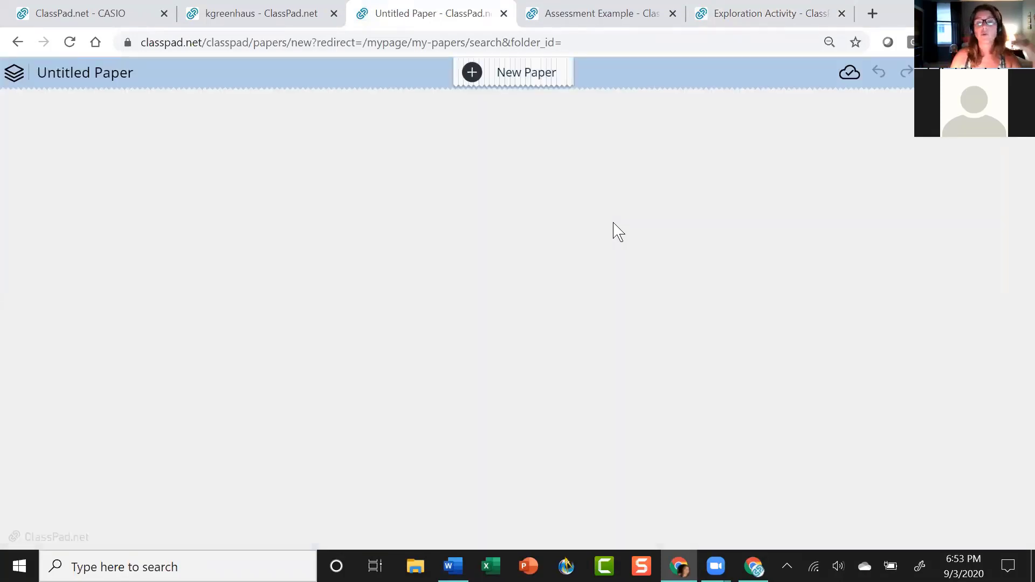
Rename the paper to 'Text box demo' and insert a text box.
click(165, 76)
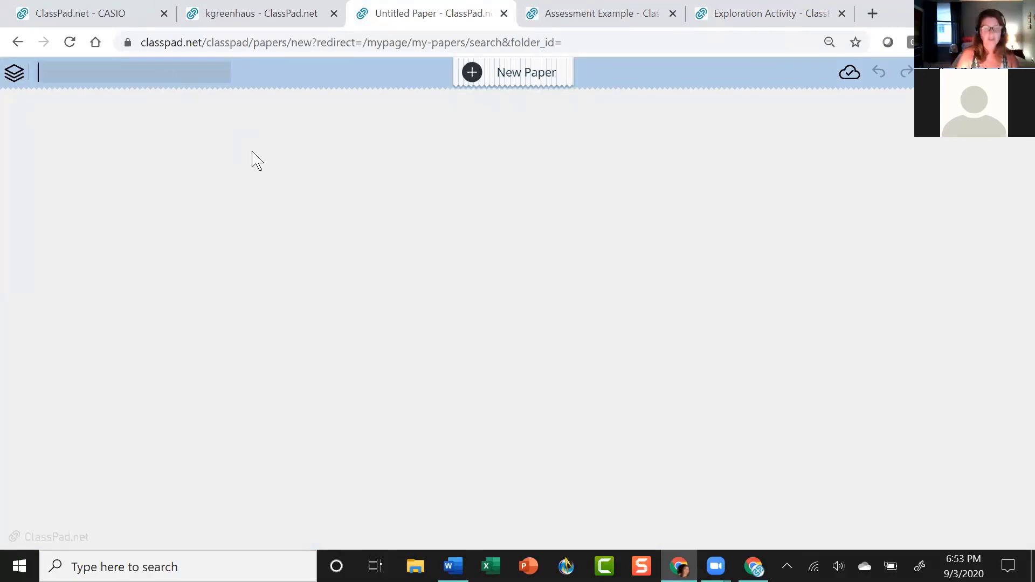
text(Text box demo)
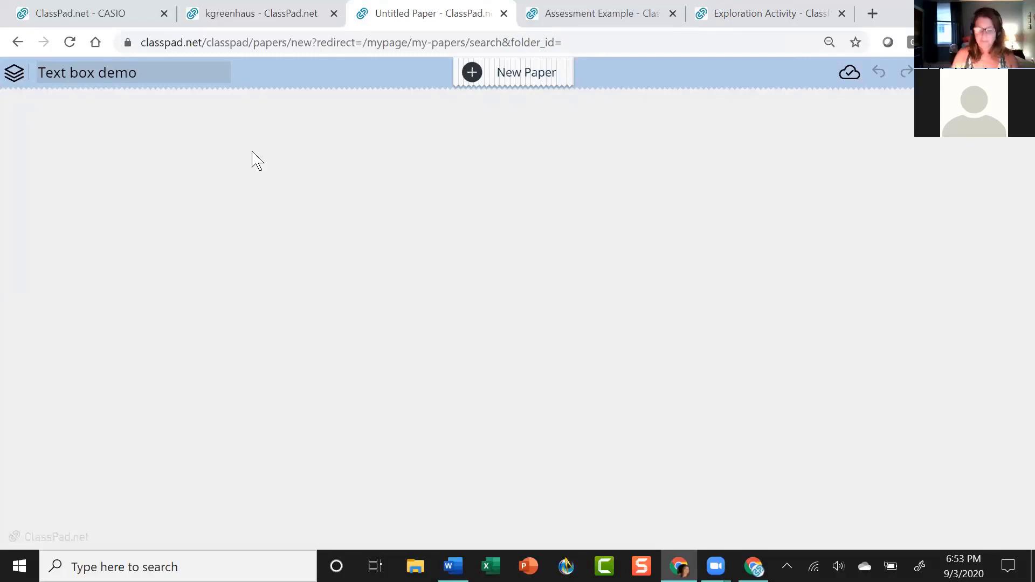
click(251, 200)
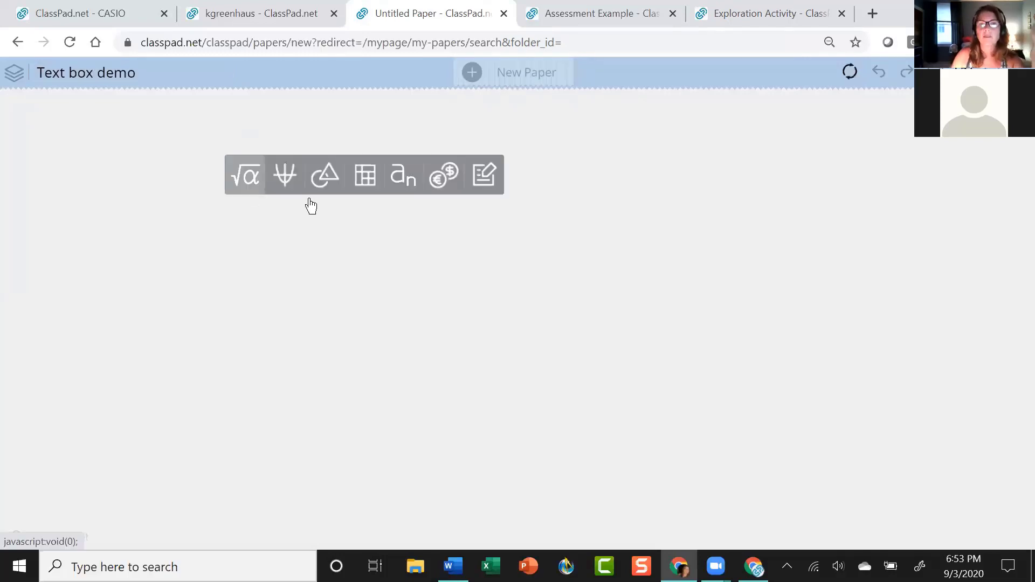
click(491, 191)
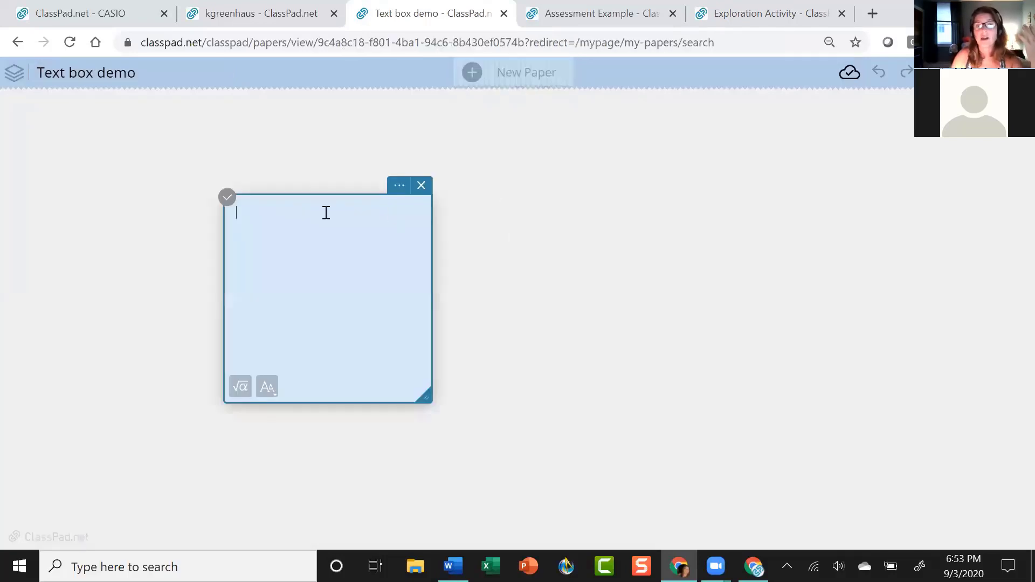
Check the text box's colour and font size options, then move it up-left.
click(397, 189)
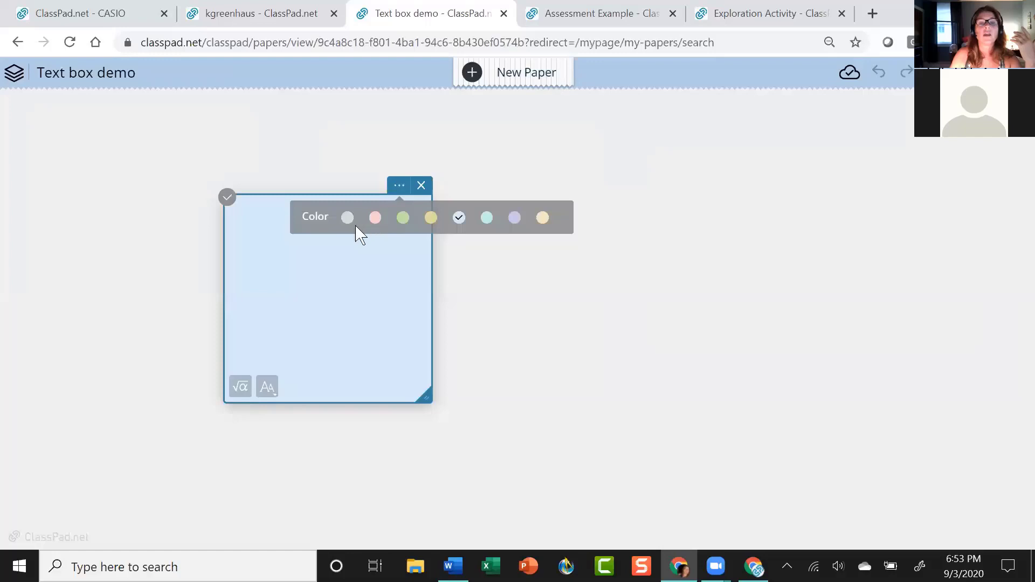
click(329, 293)
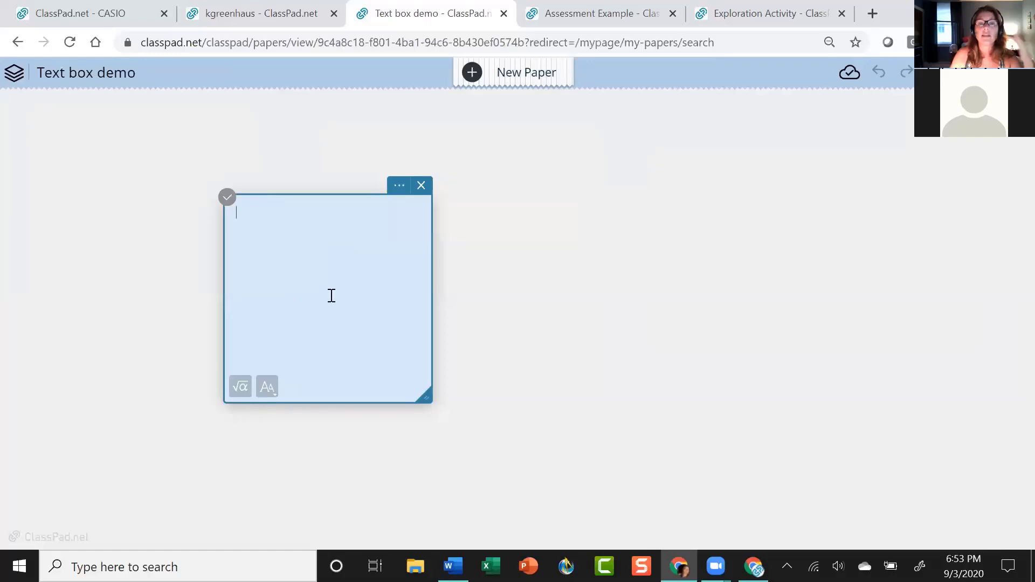
click(272, 393)
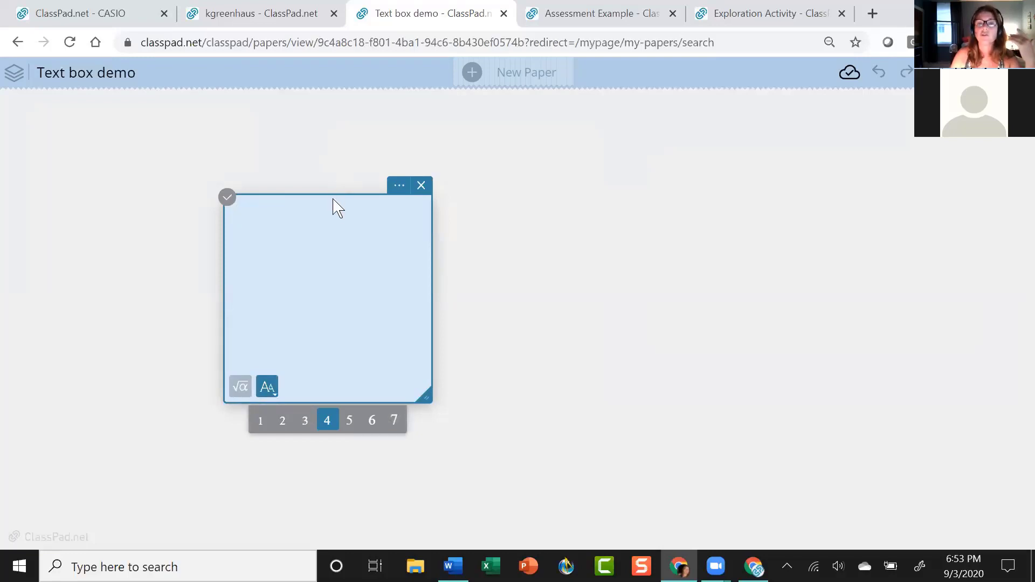
drag(333, 200, 271, 137)
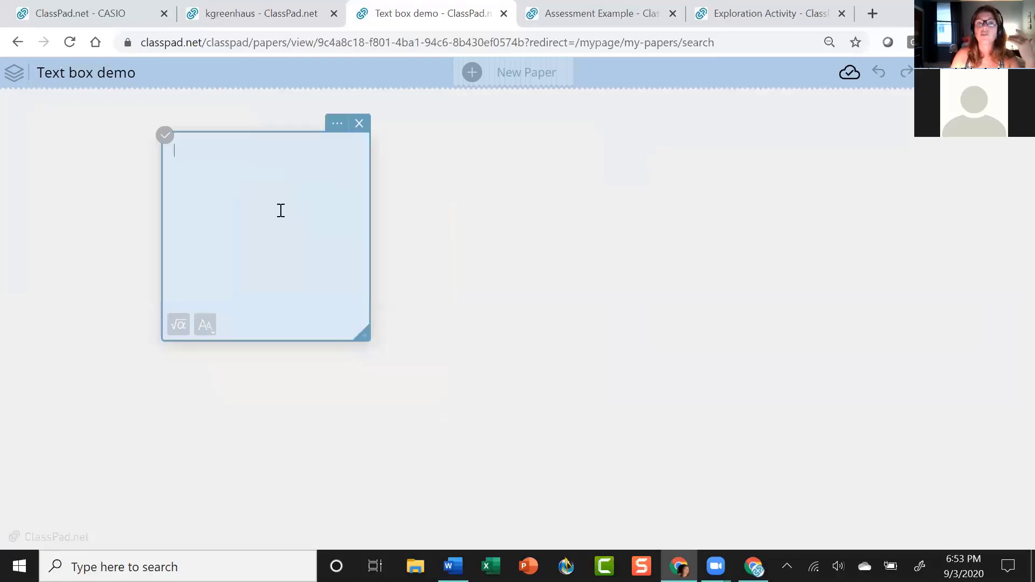
Widen the text box, type 'Solve this equation', and add a math line below it.
click(179, 326)
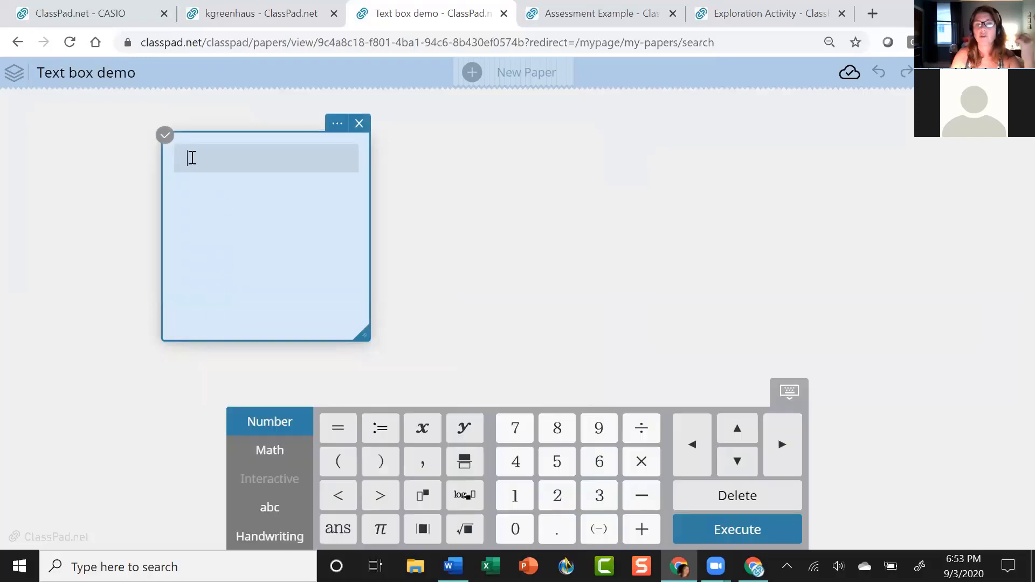
drag(369, 229, 658, 238)
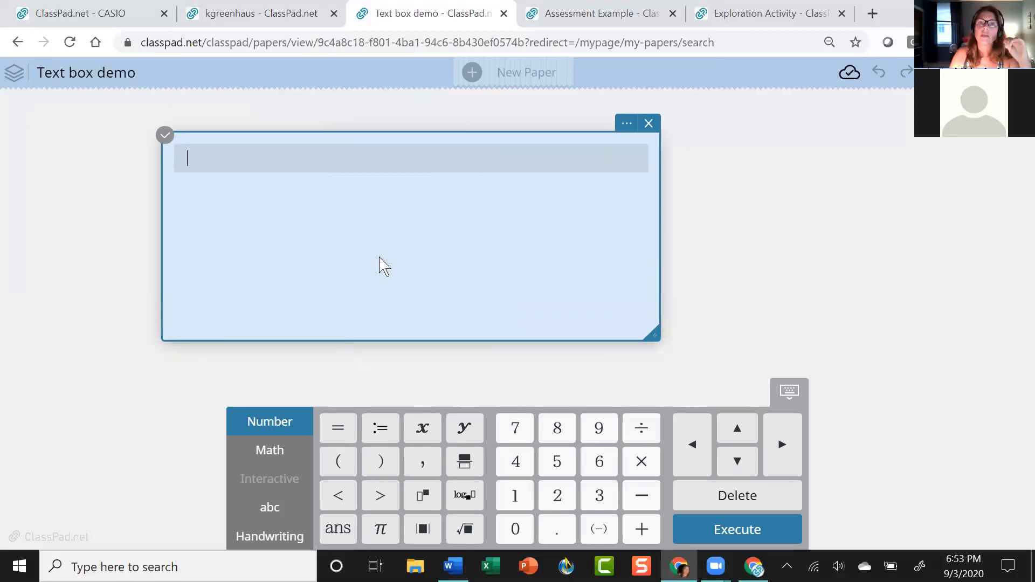
click(199, 155)
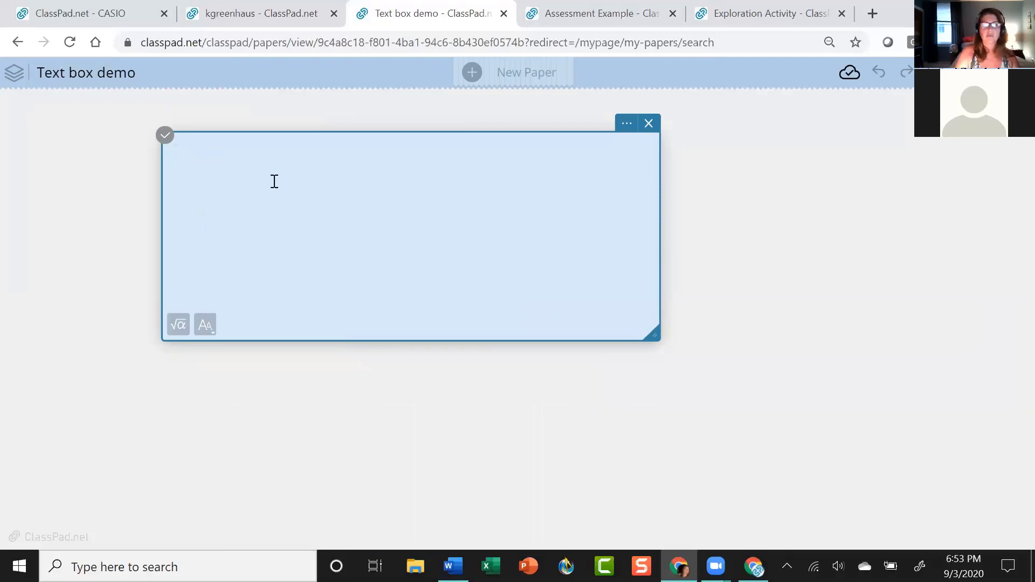
text(Solve)
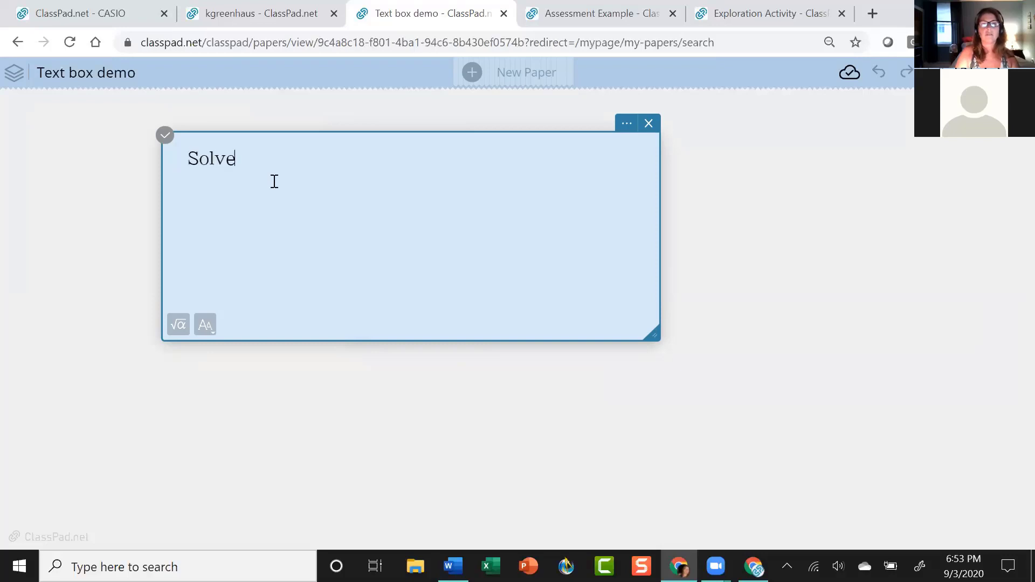
text( this equation)
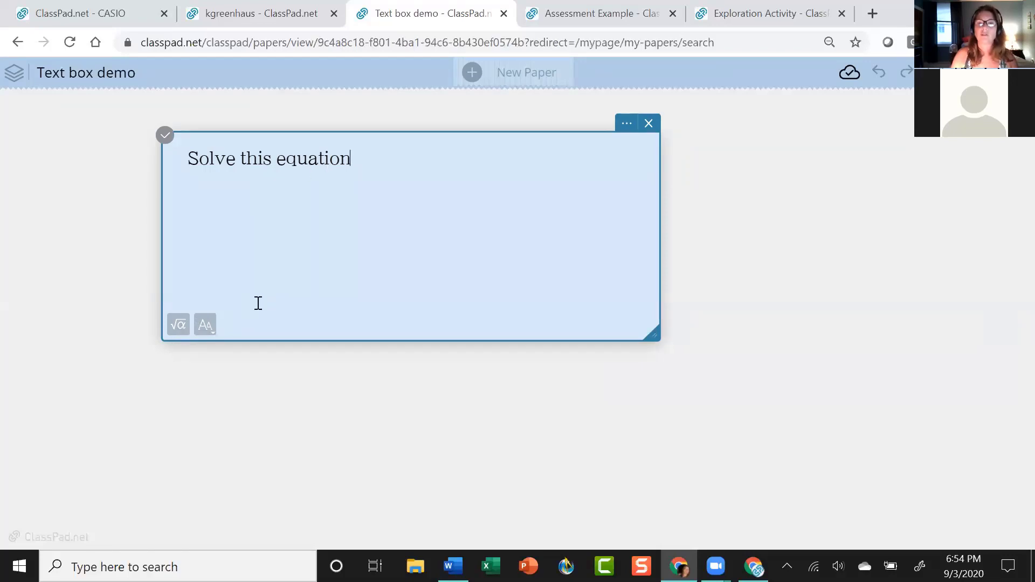
click(180, 327)
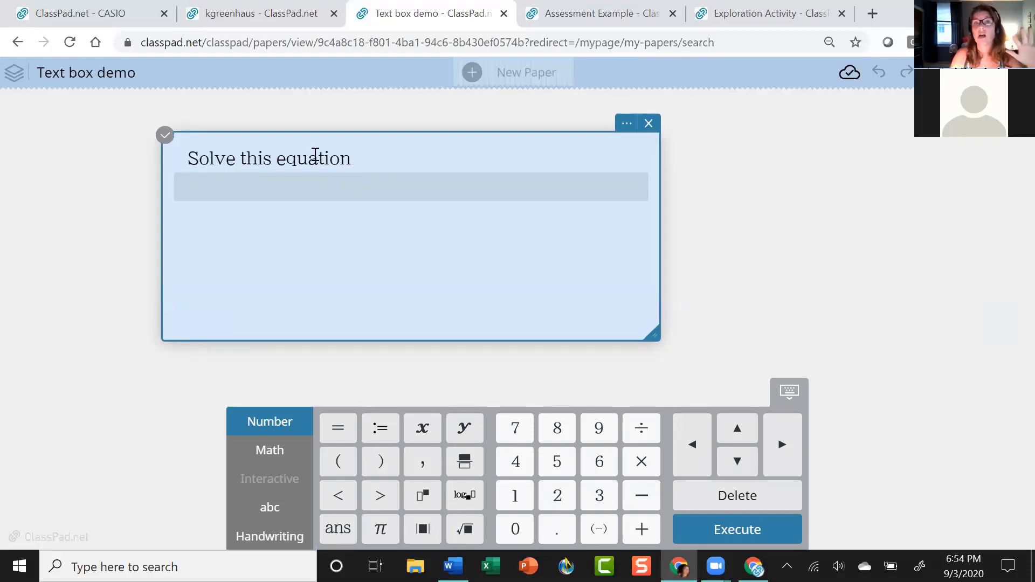
Try adding a math line below 'Solve this equation' and bring up the math symbol keys.
click(196, 311)
click(182, 325)
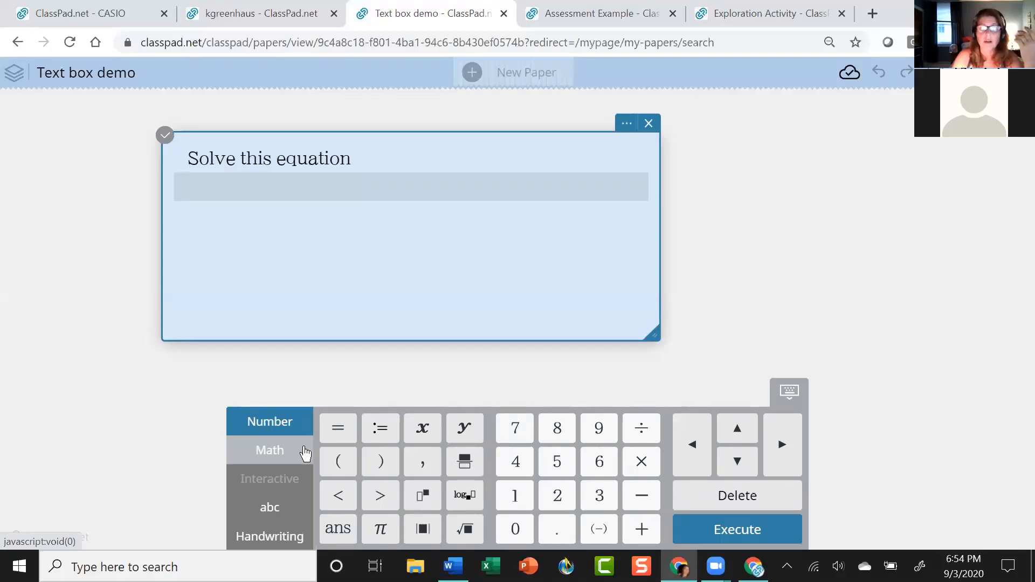
click(280, 455)
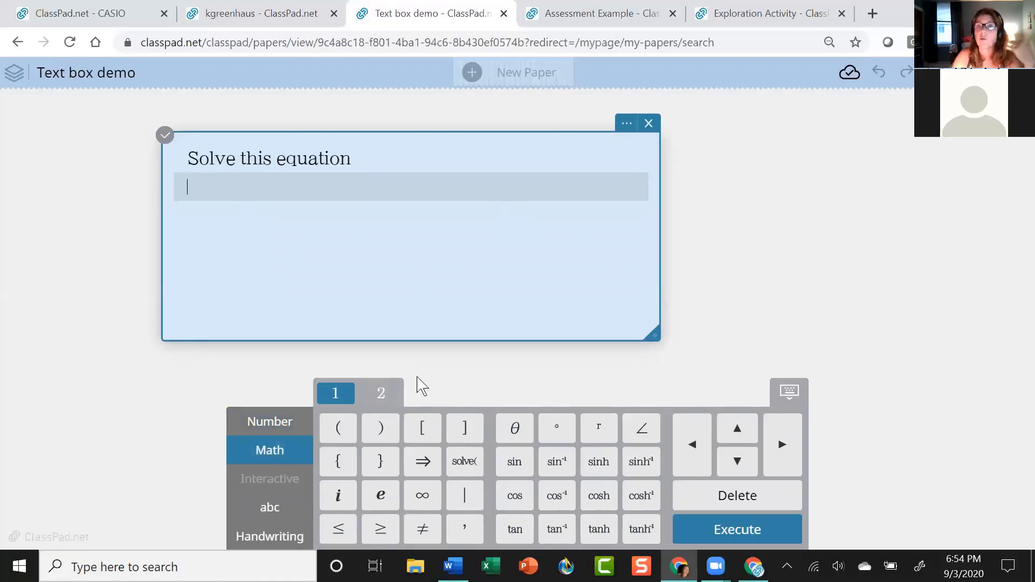
click(372, 155)
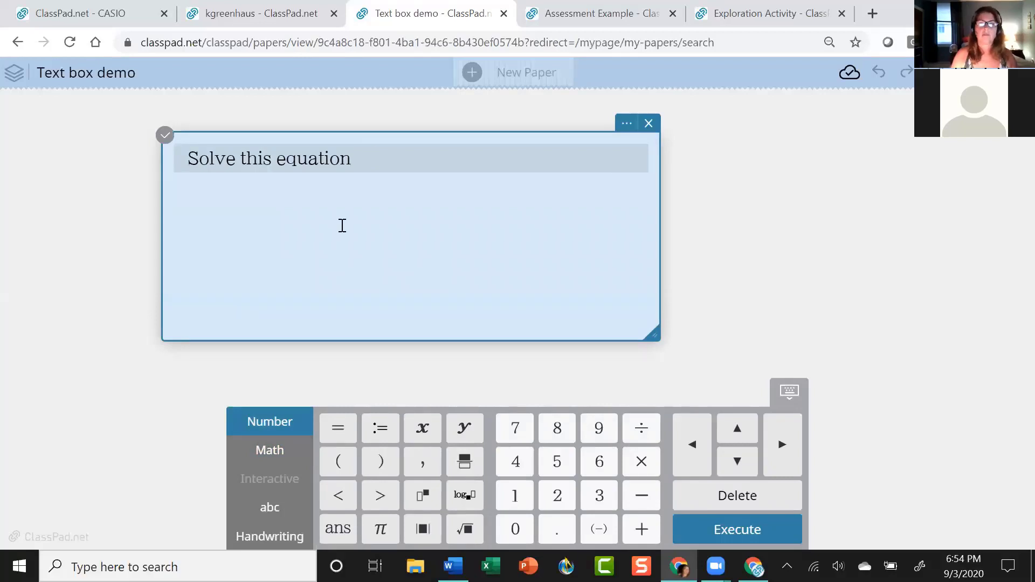
click(340, 234)
click(363, 157)
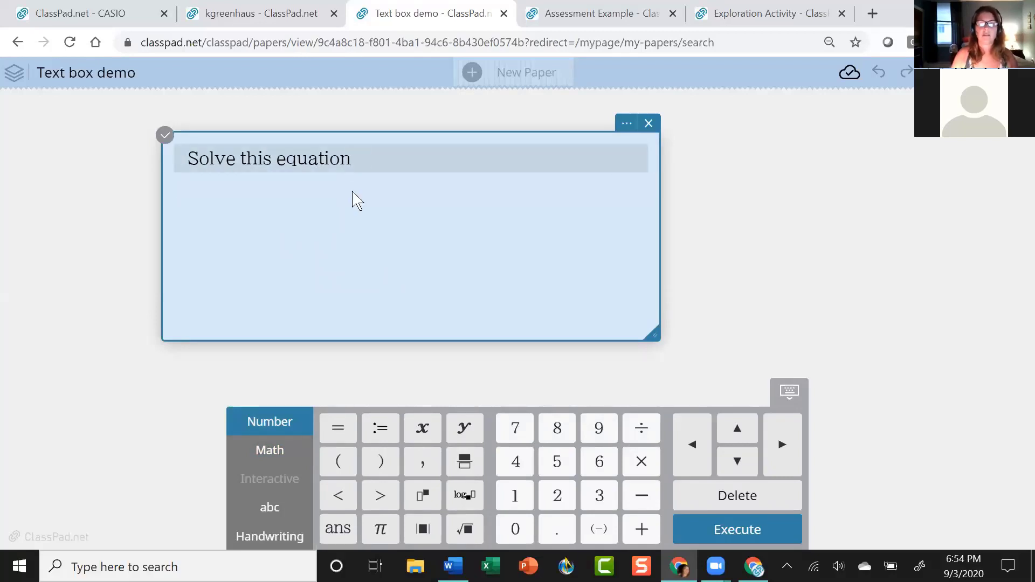
click(326, 276)
Deselect and reselect the text box, then start a plain text line below the heading.
click(818, 291)
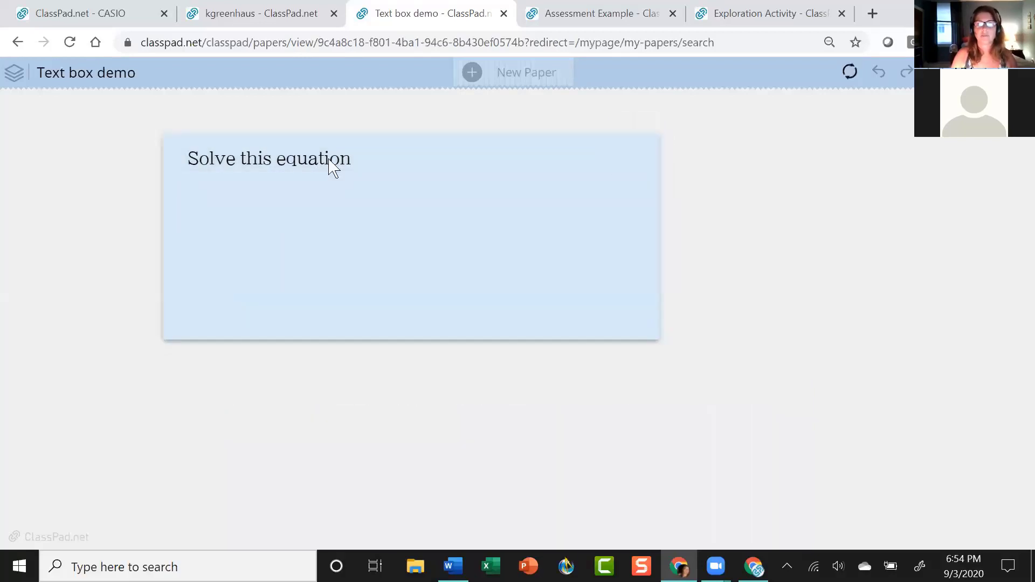
click(367, 159)
click(370, 158)
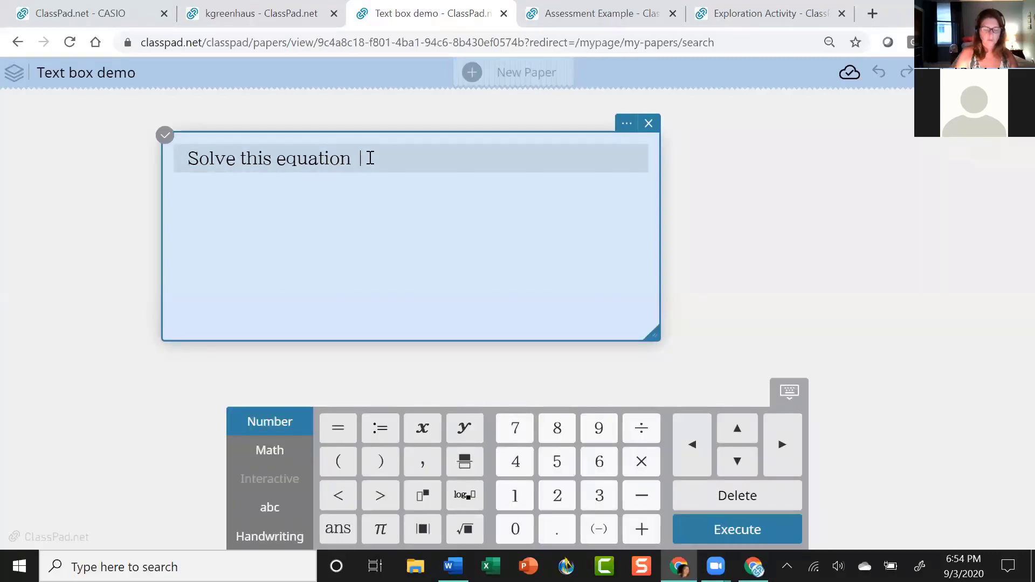
click(232, 213)
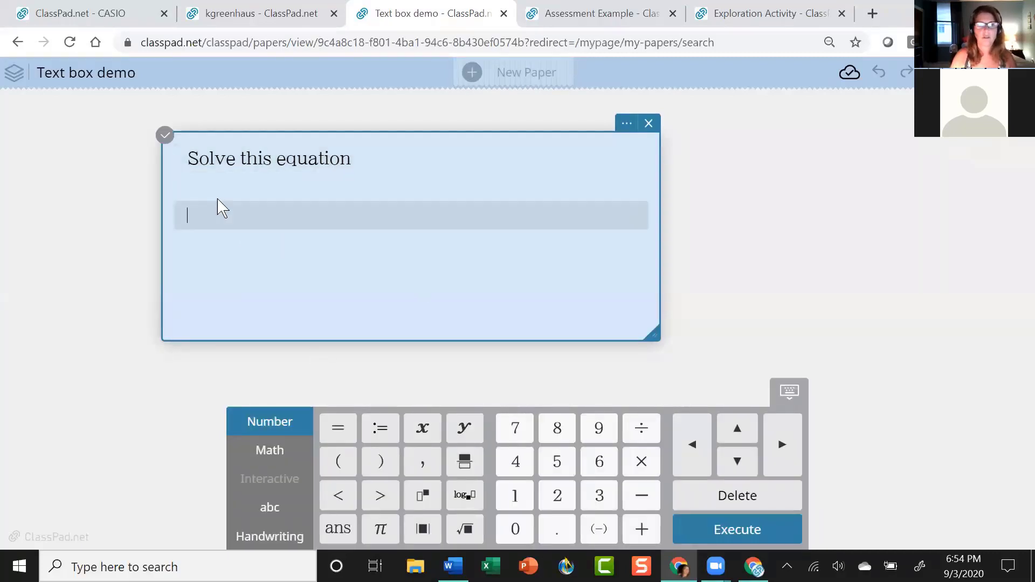
click(371, 163)
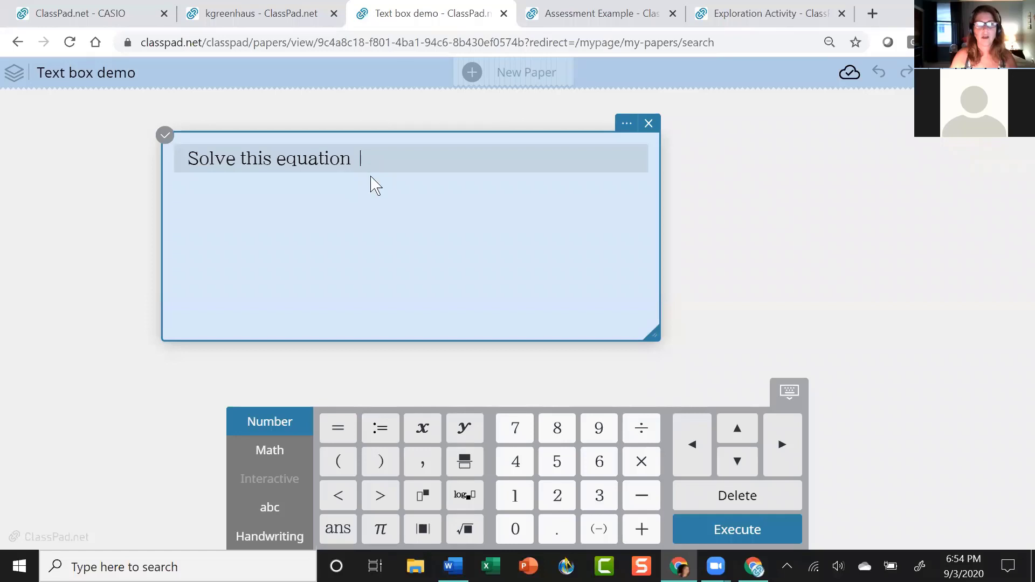
click(368, 181)
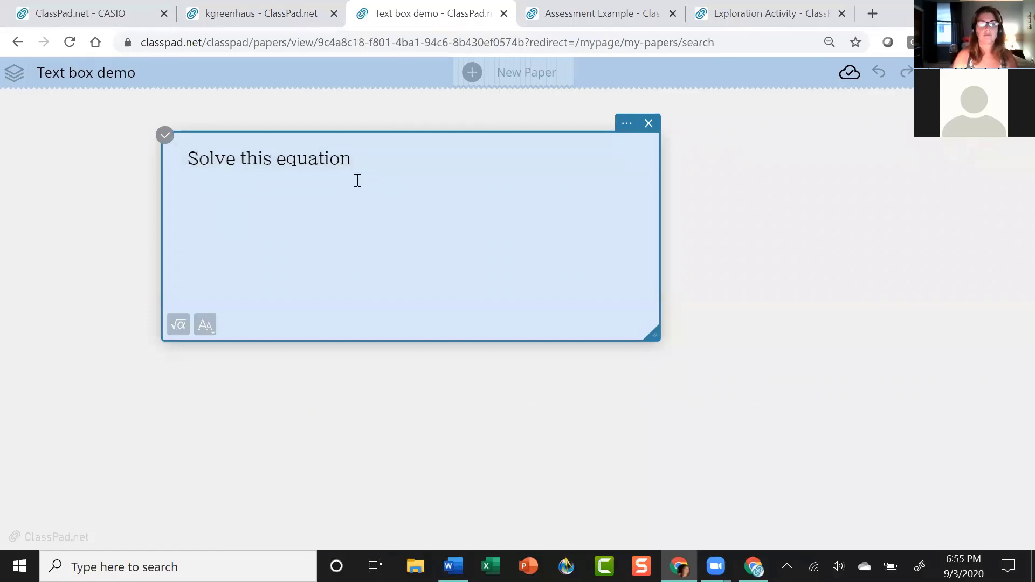
Delete the plain-text '2/3 3^2' attempt and open an empty math line below the heading.
text(s)
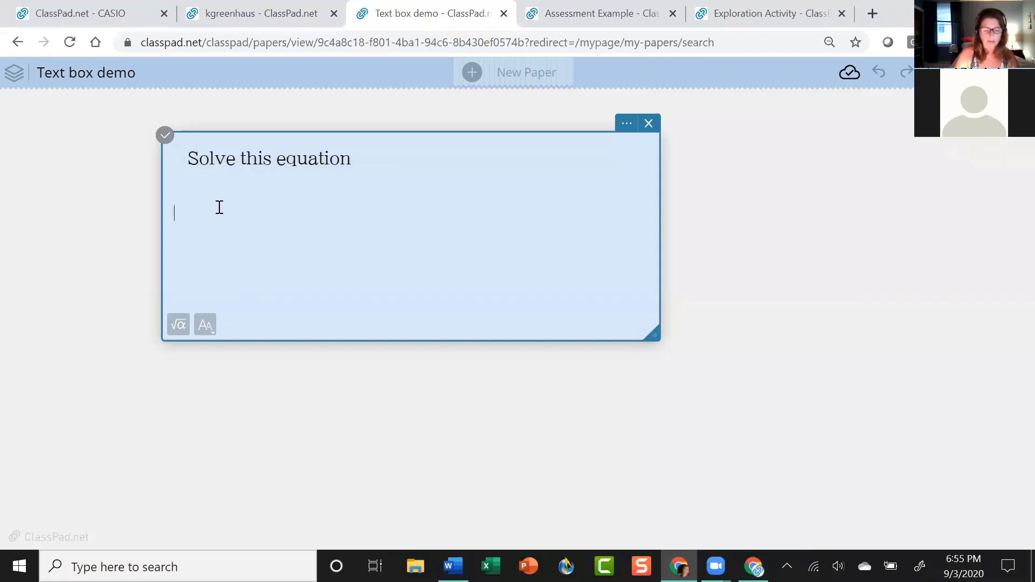
text(2/3)
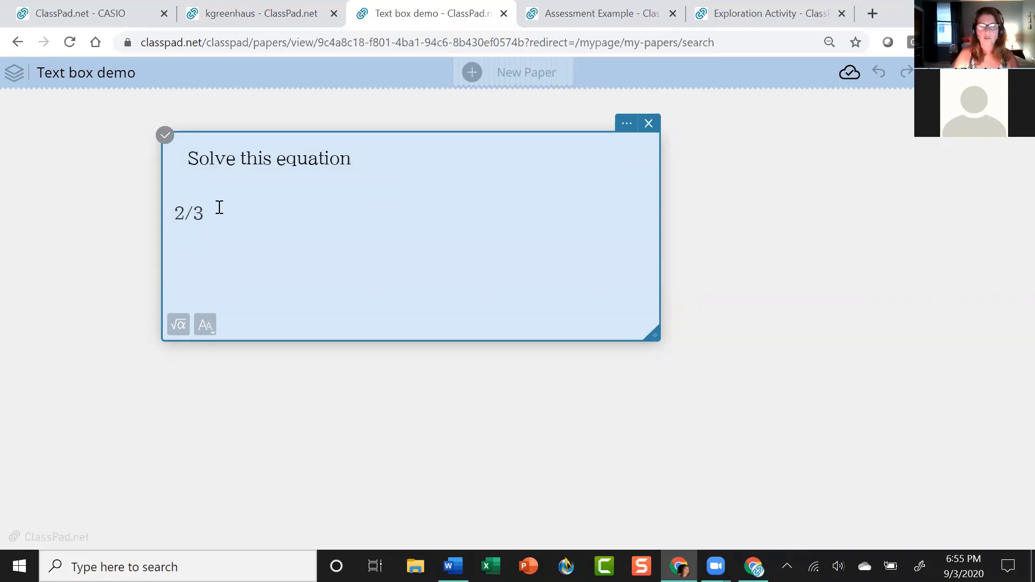
text(3^2)
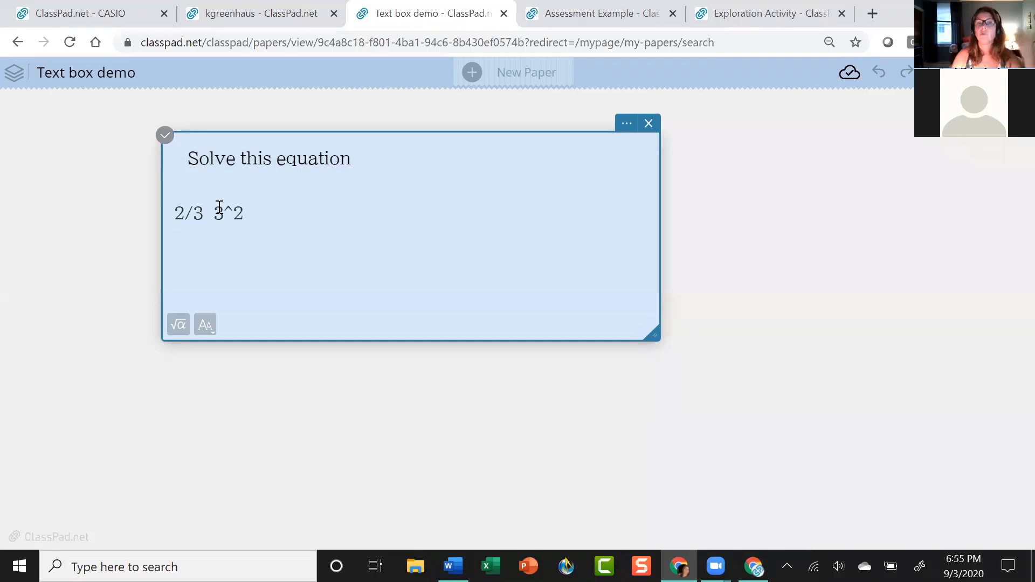
drag(250, 212, 176, 213)
key(BackSpace)
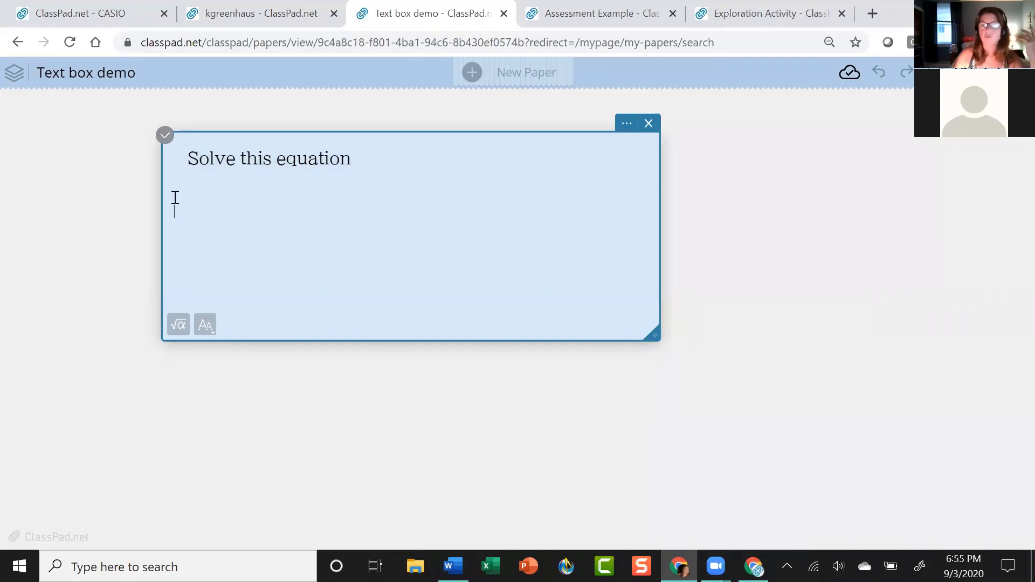
click(291, 326)
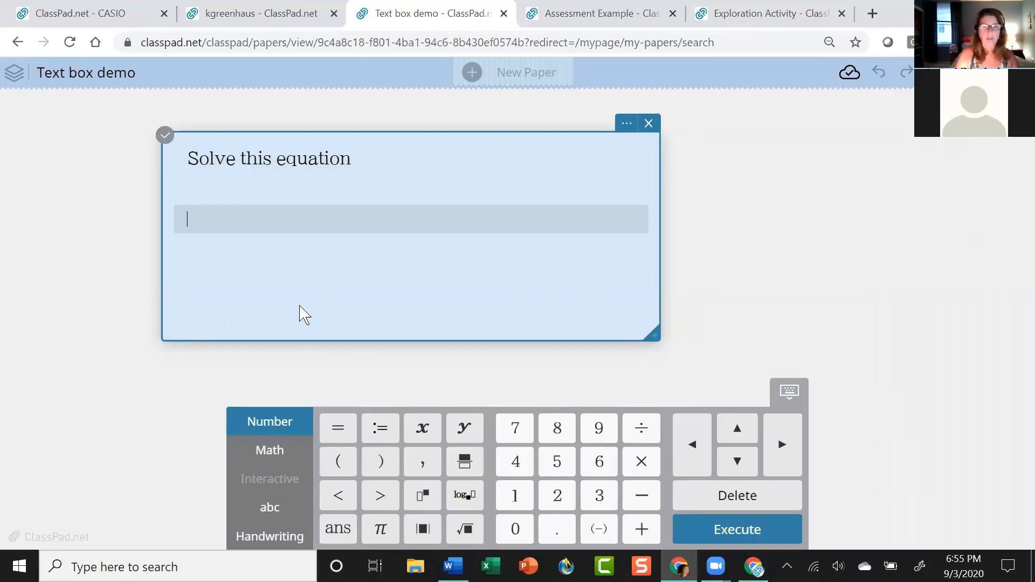
Enter the expression 3/5 x − x² as a formatted fraction with an exponent.
click(466, 463)
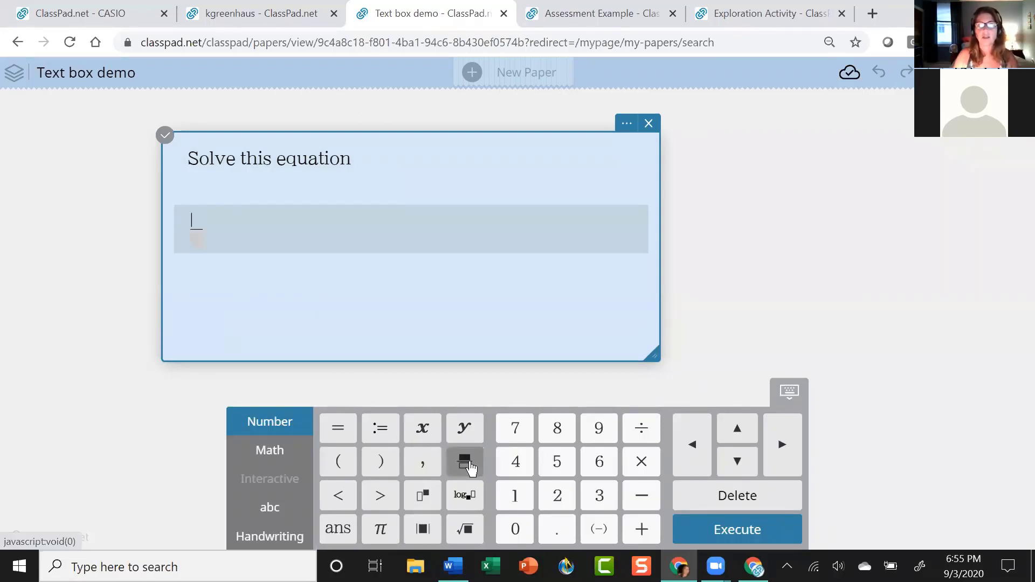
text(3/)
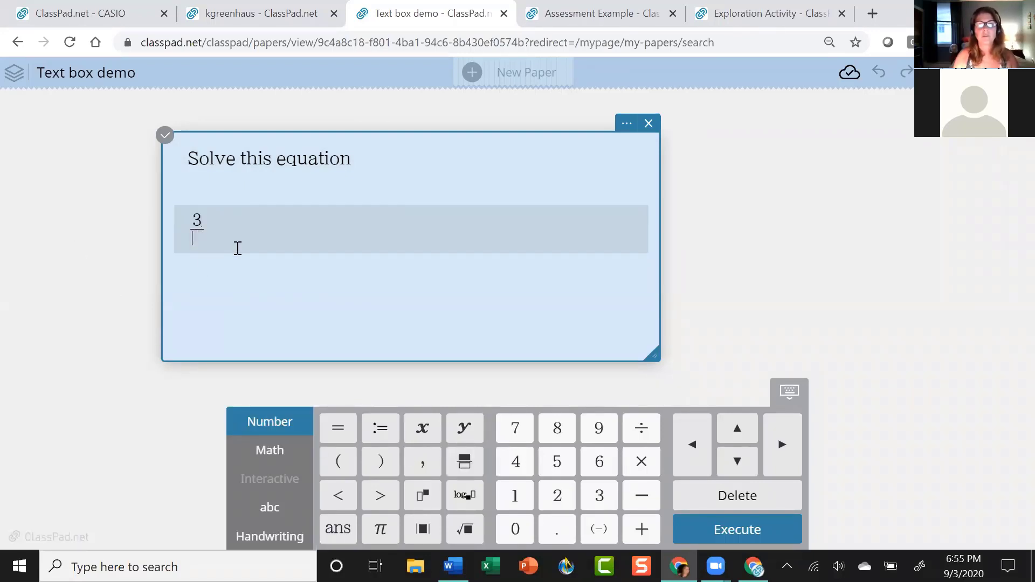
text(5)
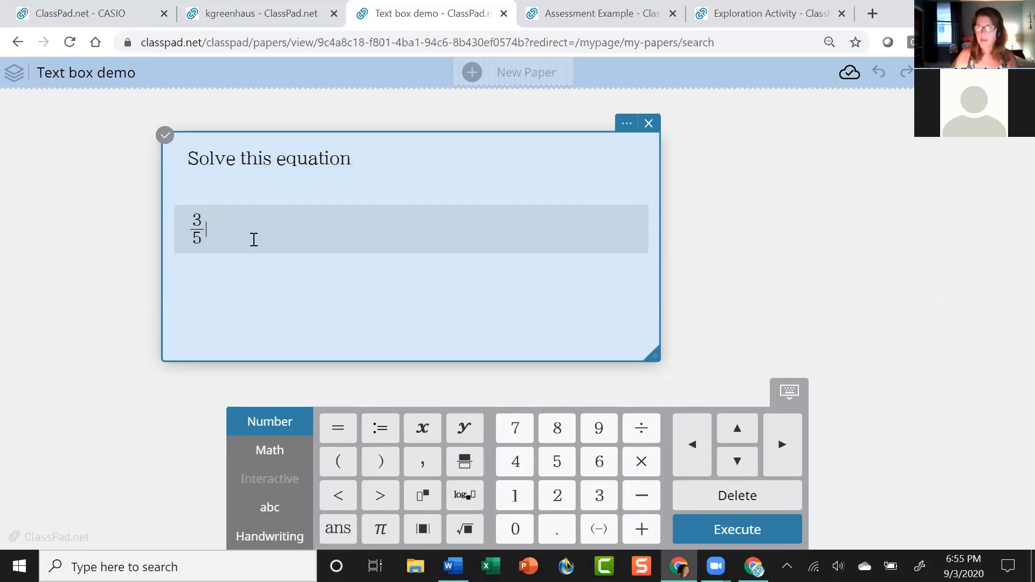
click(423, 429)
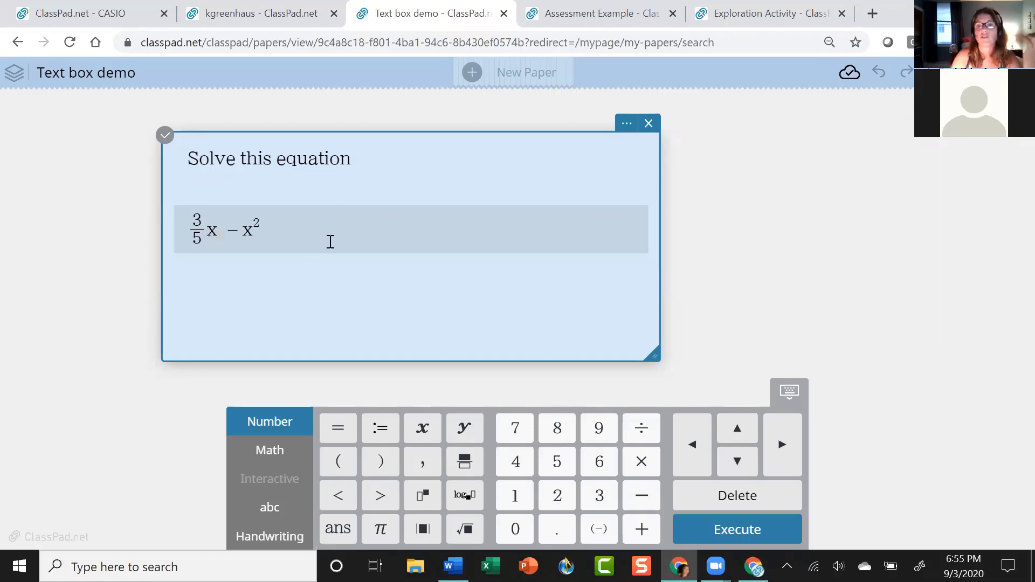
Move the text box to the upper left, narrow it, and remove the extra empty math line.
drag(471, 142, 334, 120)
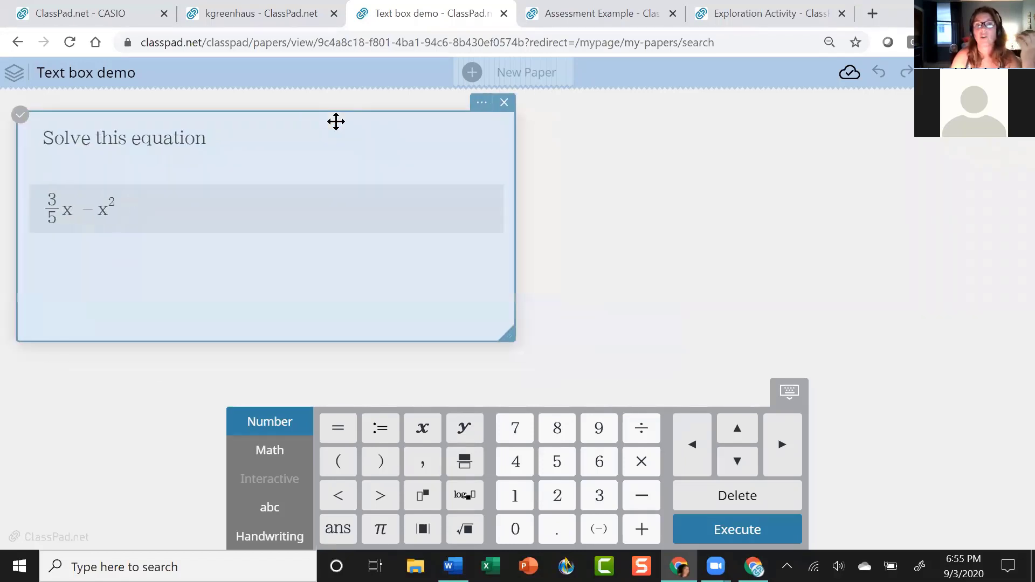
drag(513, 229, 390, 229)
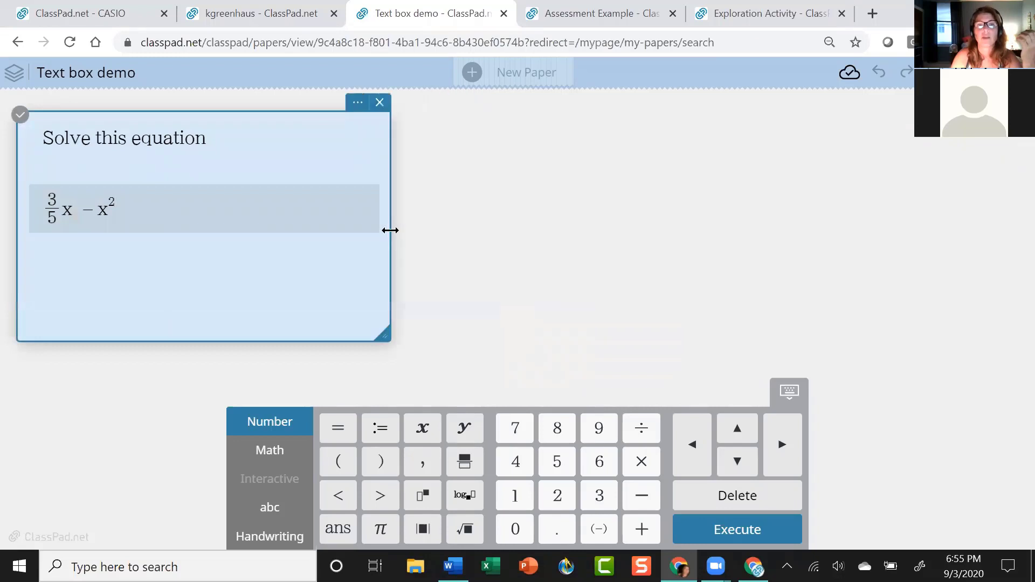
click(148, 247)
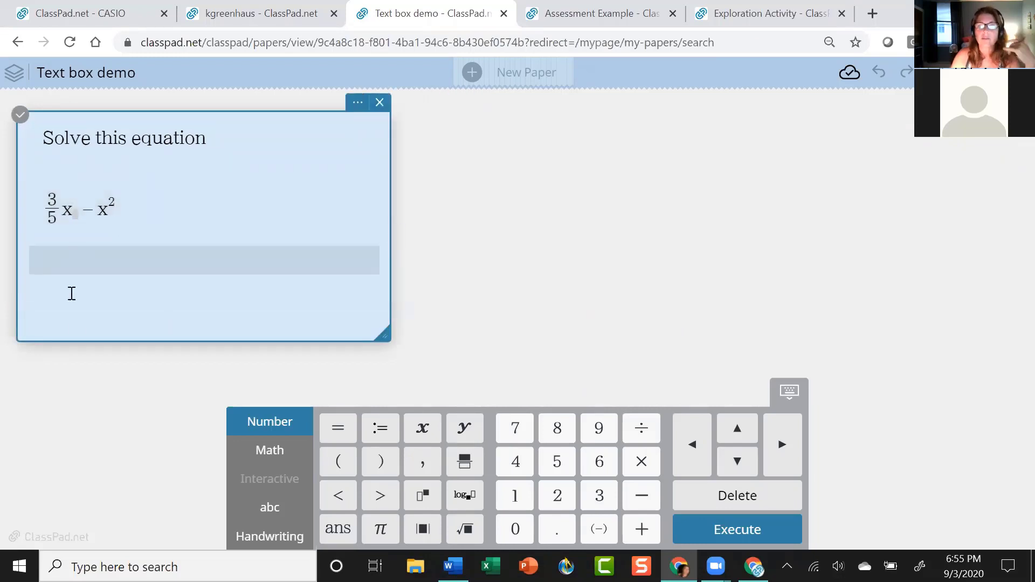
click(71, 326)
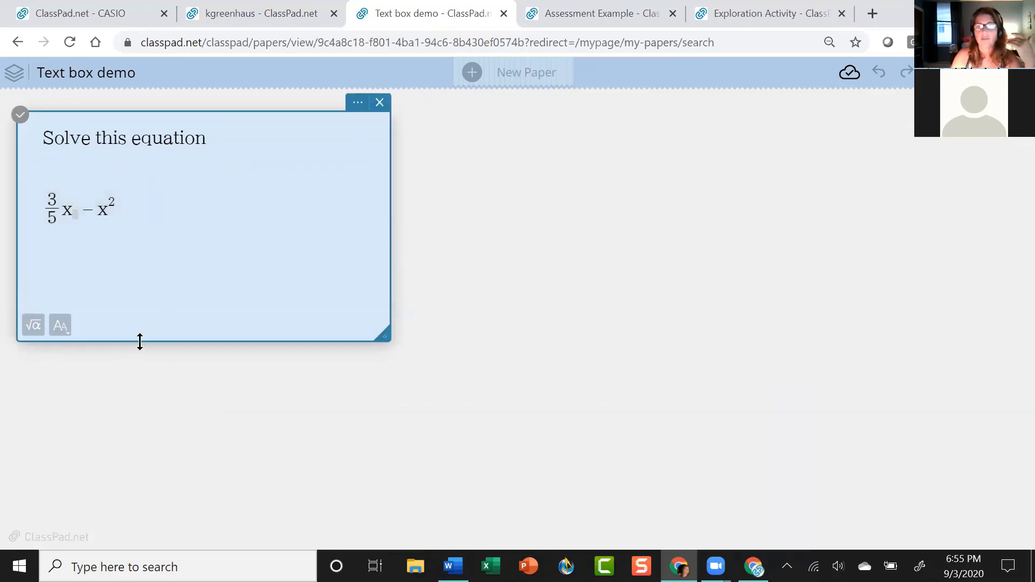
click(67, 143)
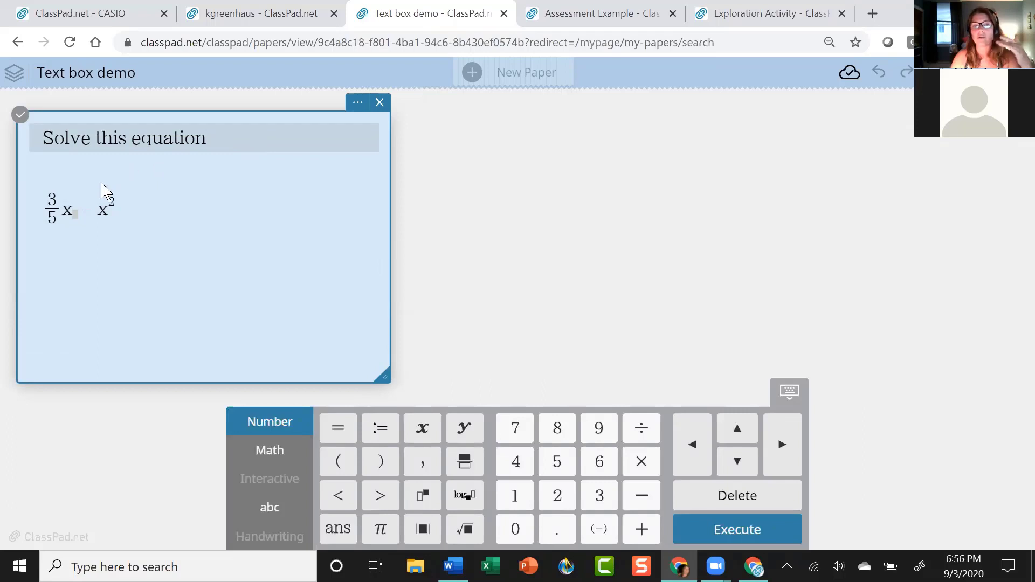
click(73, 171)
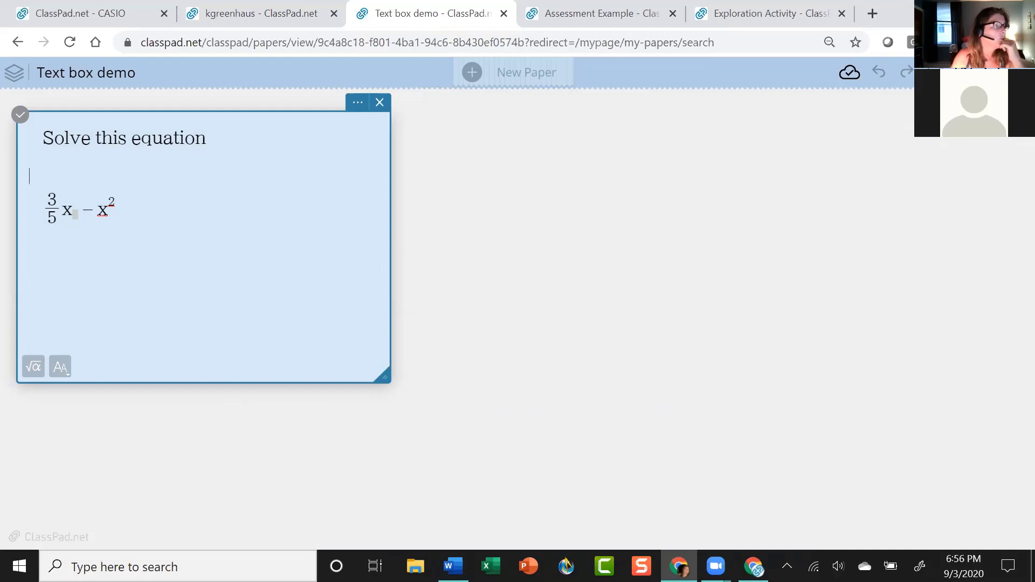
key(alt+Tab)
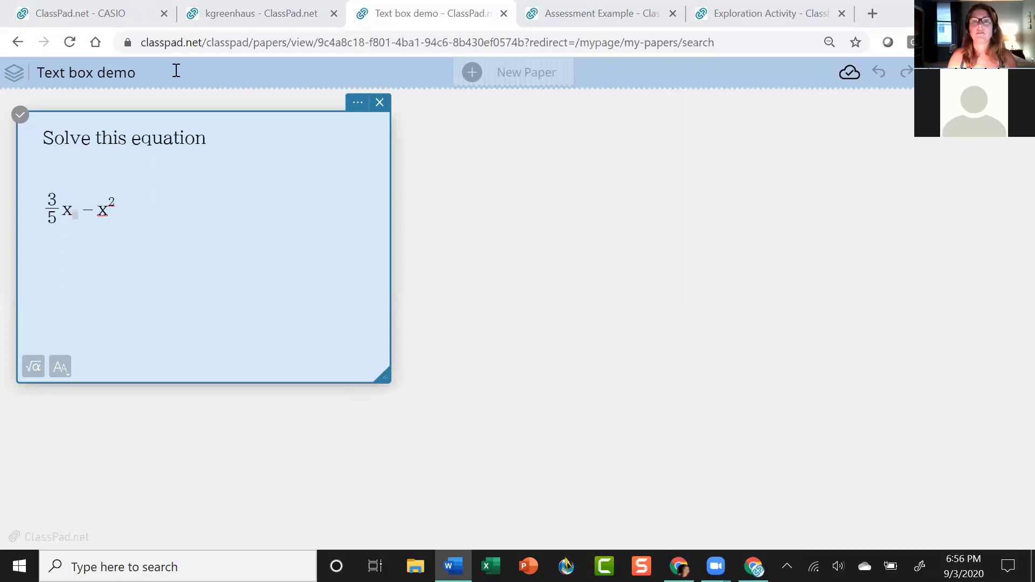
Paste the ClassPad share link into a new Chrome tab and show the Assessment Example paper.
click(876, 17)
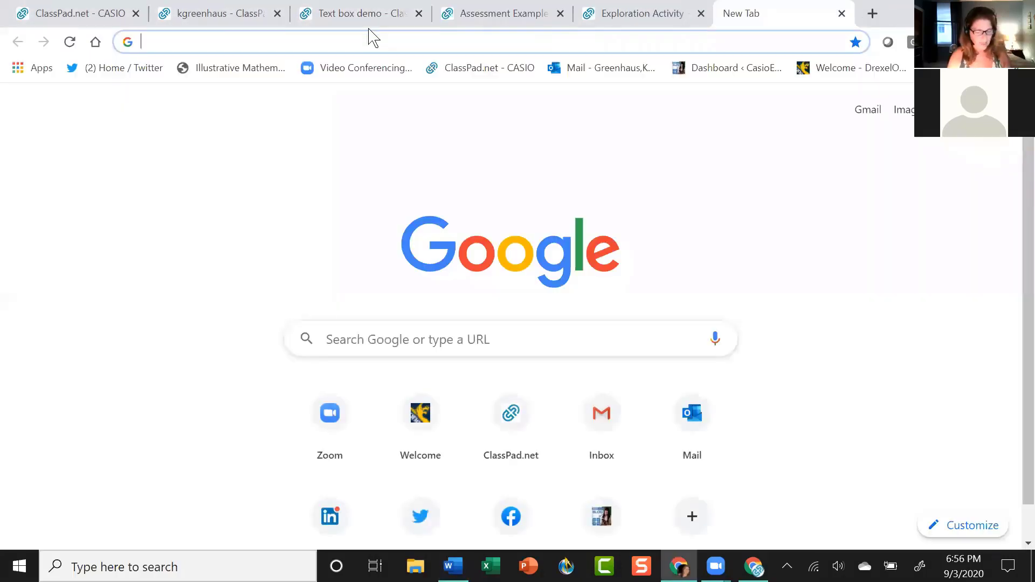
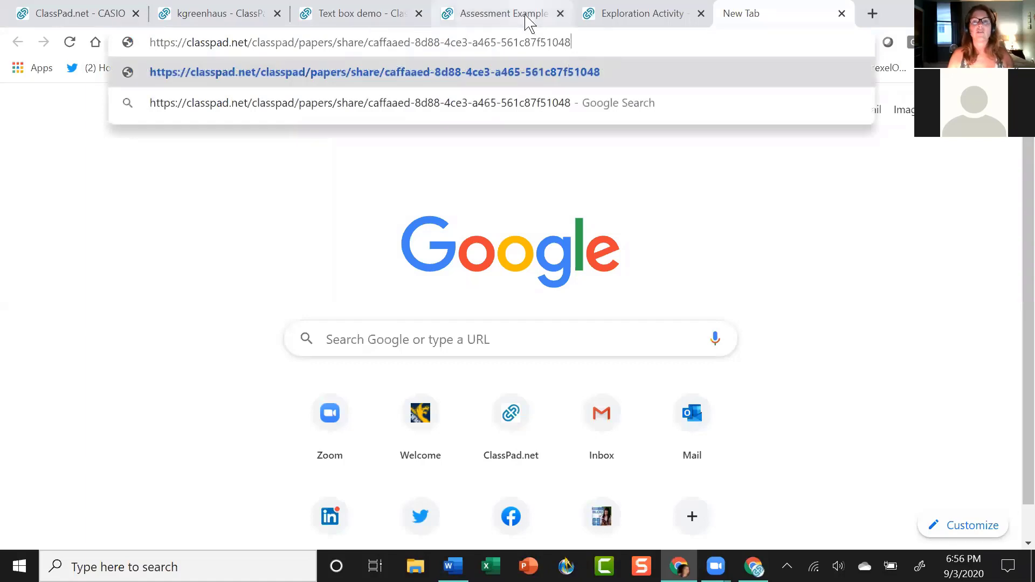
click(521, 23)
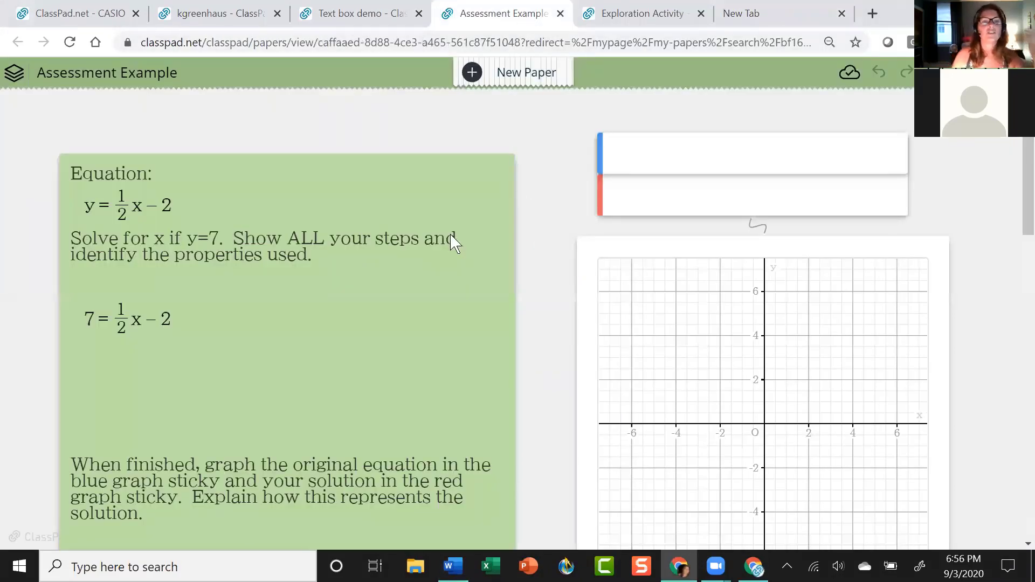
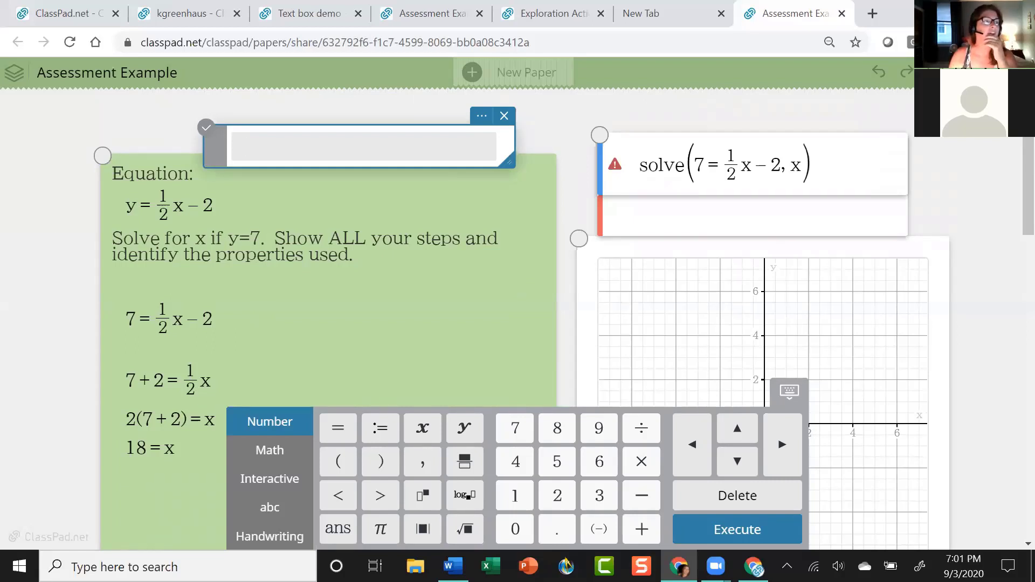
Dismiss the 'paper not found' message and close the My Papers tab.
click(68, 14)
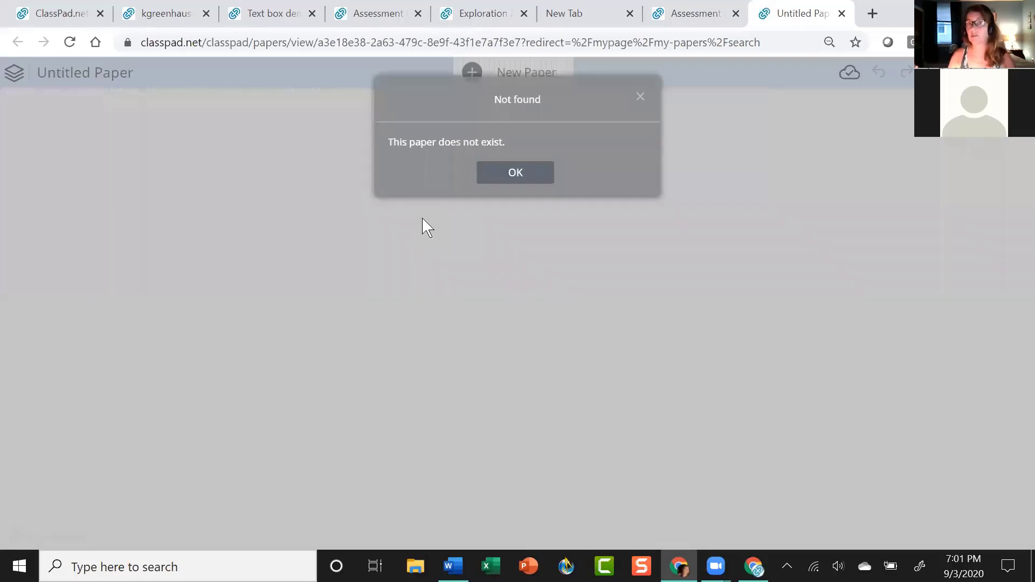
click(521, 173)
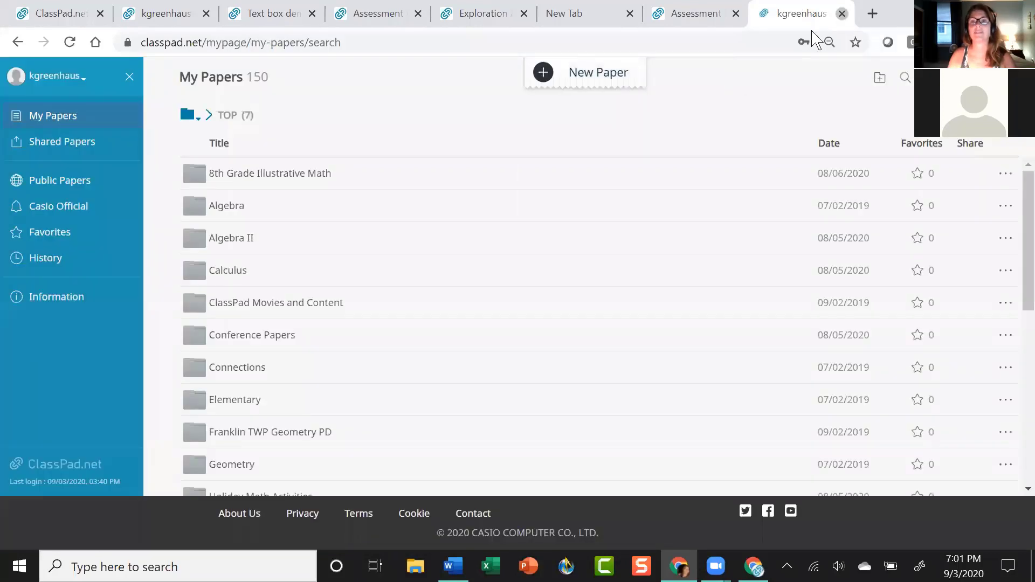
click(841, 13)
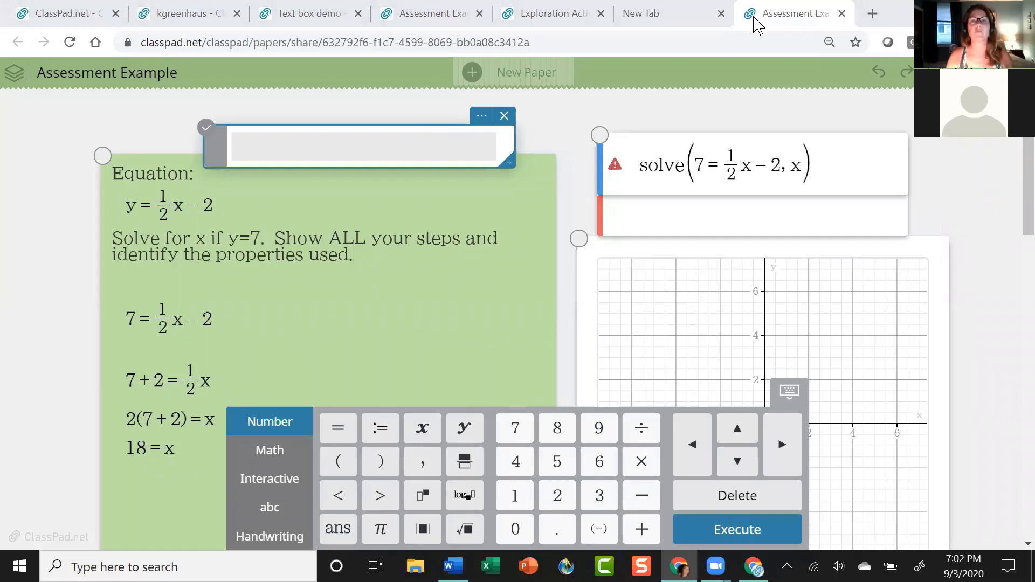
Load the pasted share link in a new tab and close the missing-paper tab to return to Assessment Example.
click(873, 13)
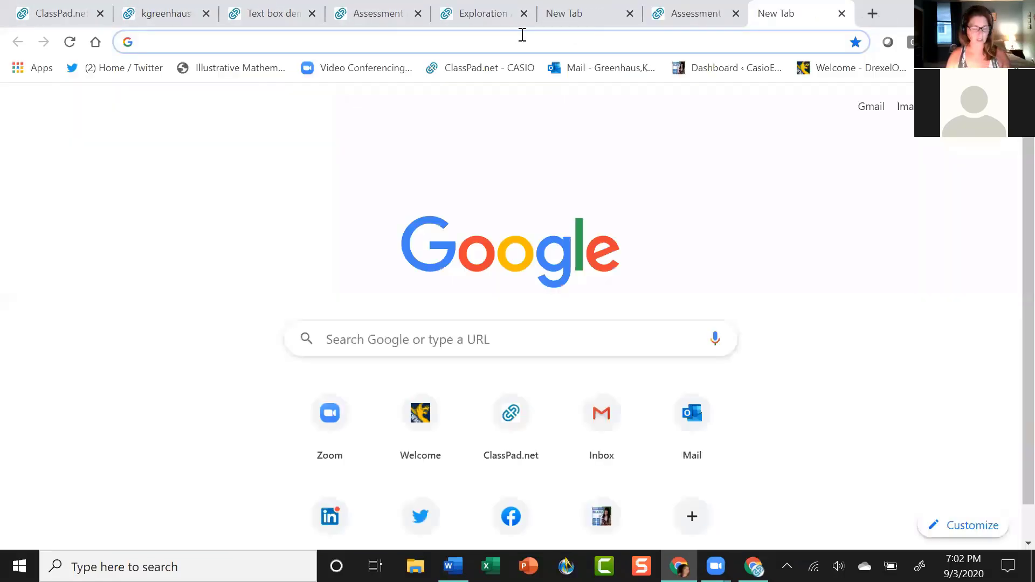
key(Return)
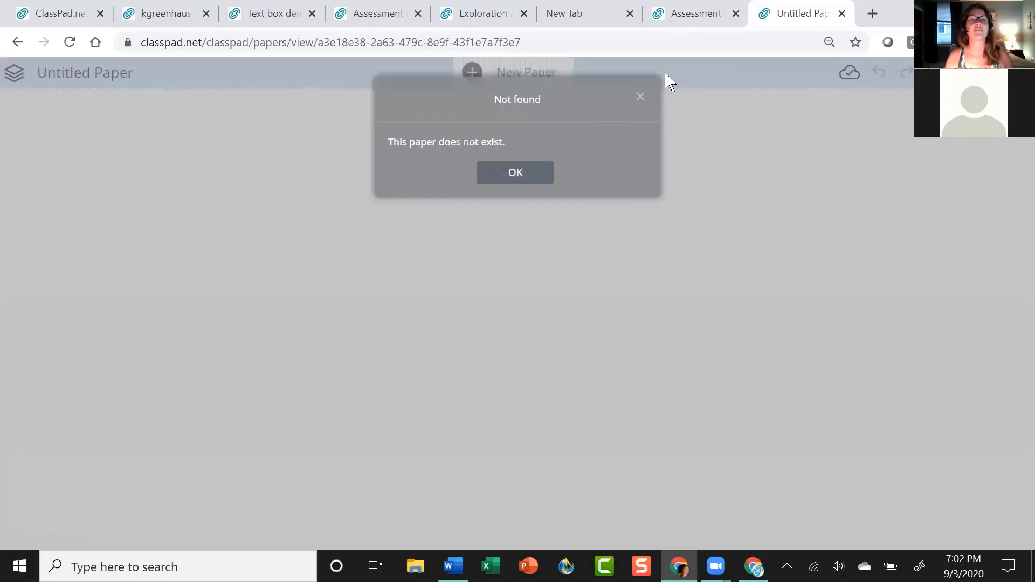
click(842, 14)
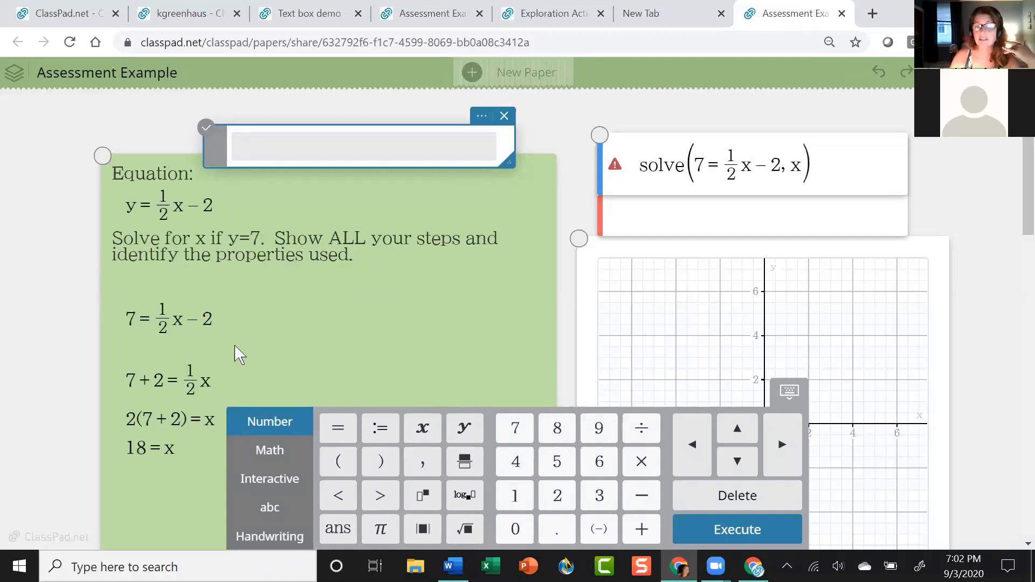
scroll(111, 318, down, 2)
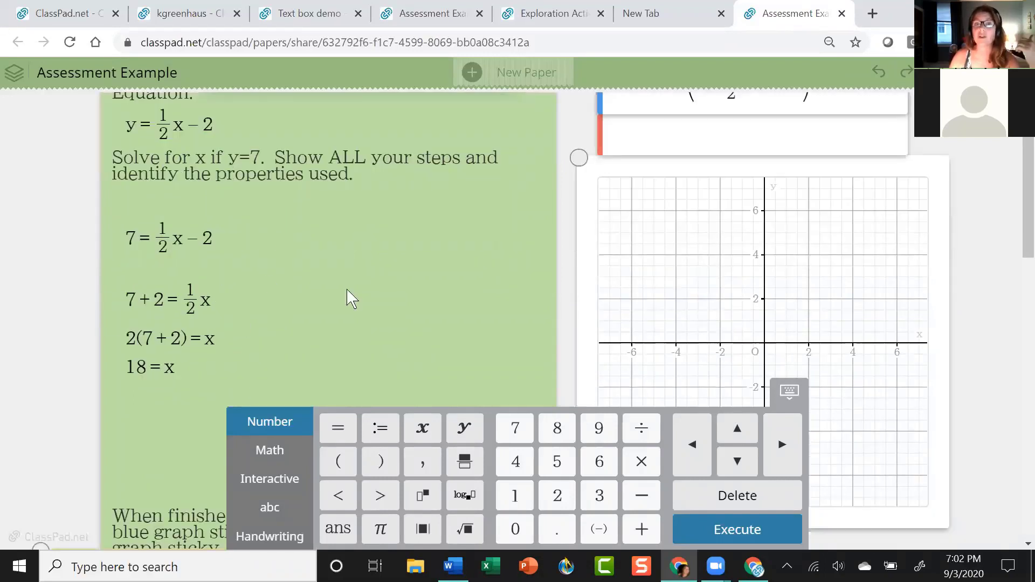
scroll(587, 294, up, 2)
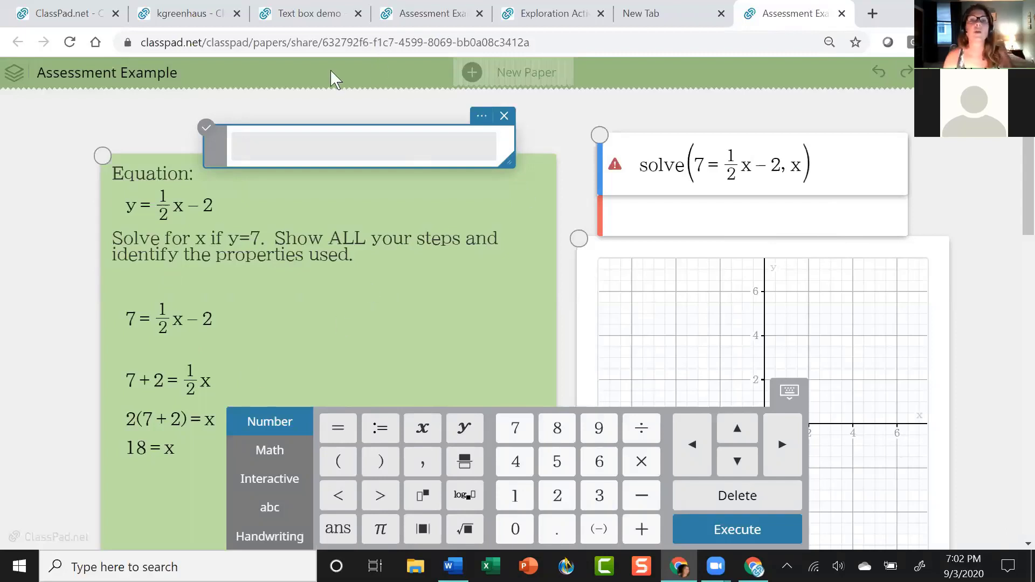
On Text box demo, delete the 'Solve this equation' text box and insert a graph moved up-left.
click(302, 16)
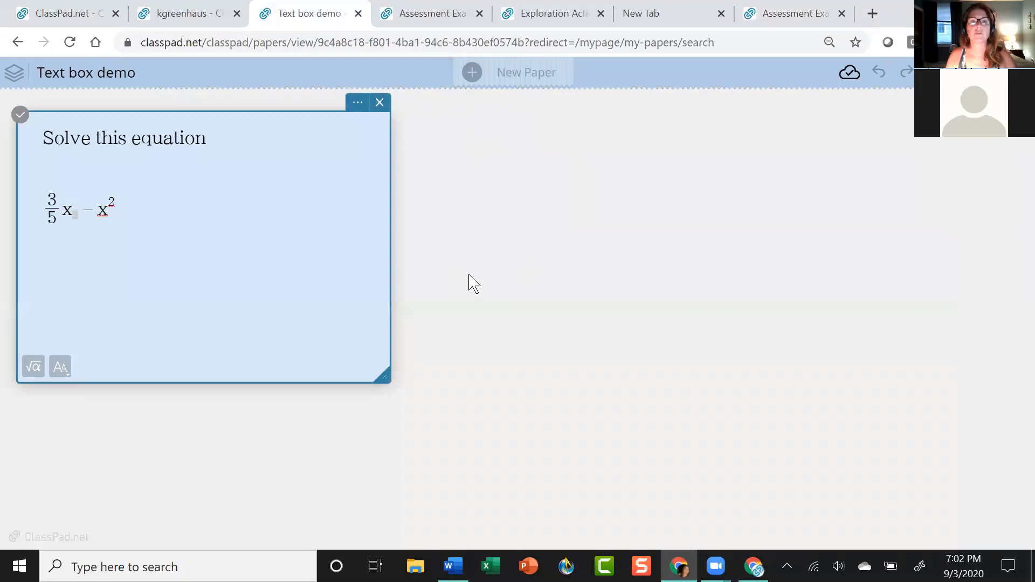
click(488, 267)
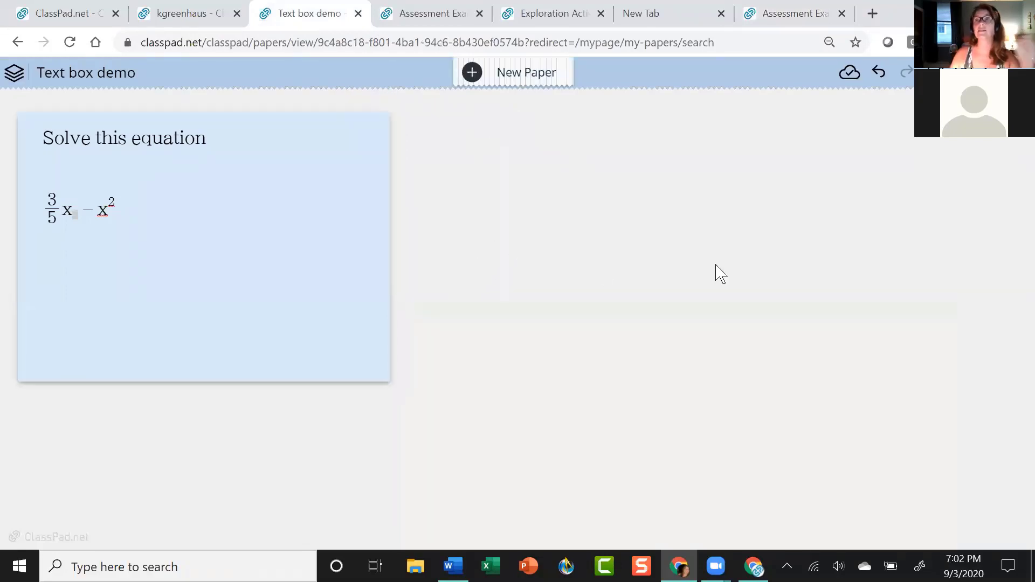
click(275, 210)
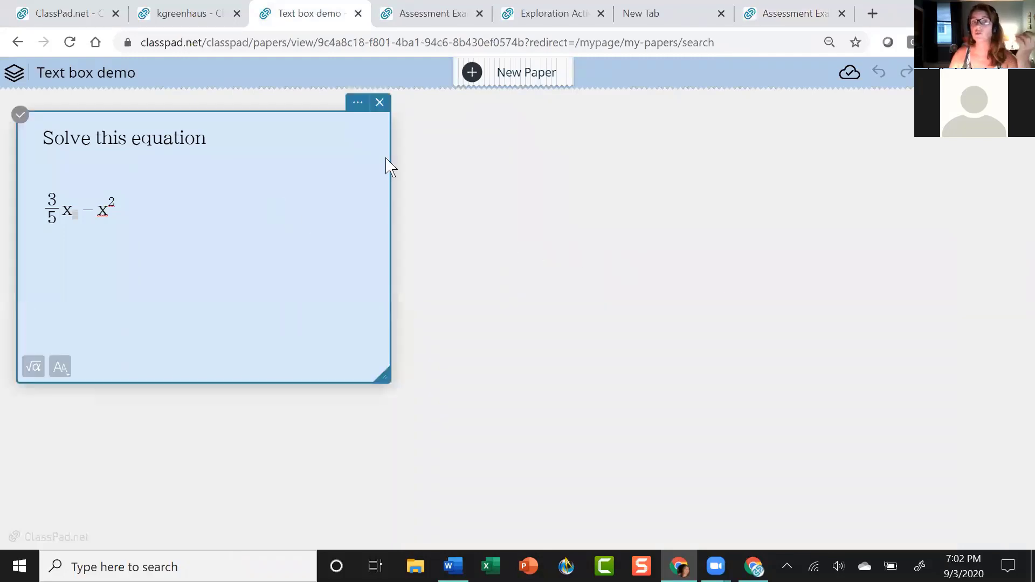
click(385, 106)
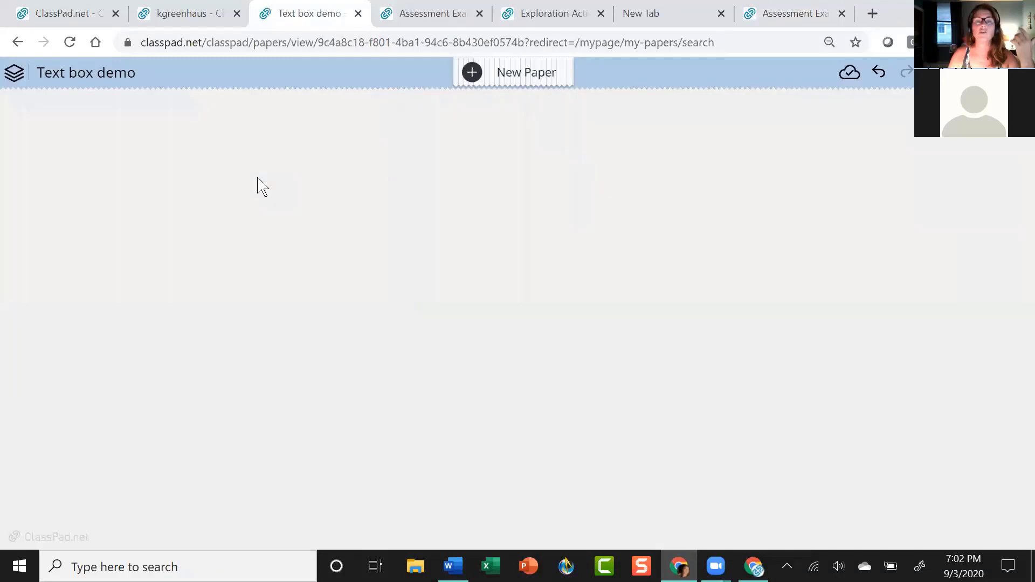
click(250, 160)
click(286, 139)
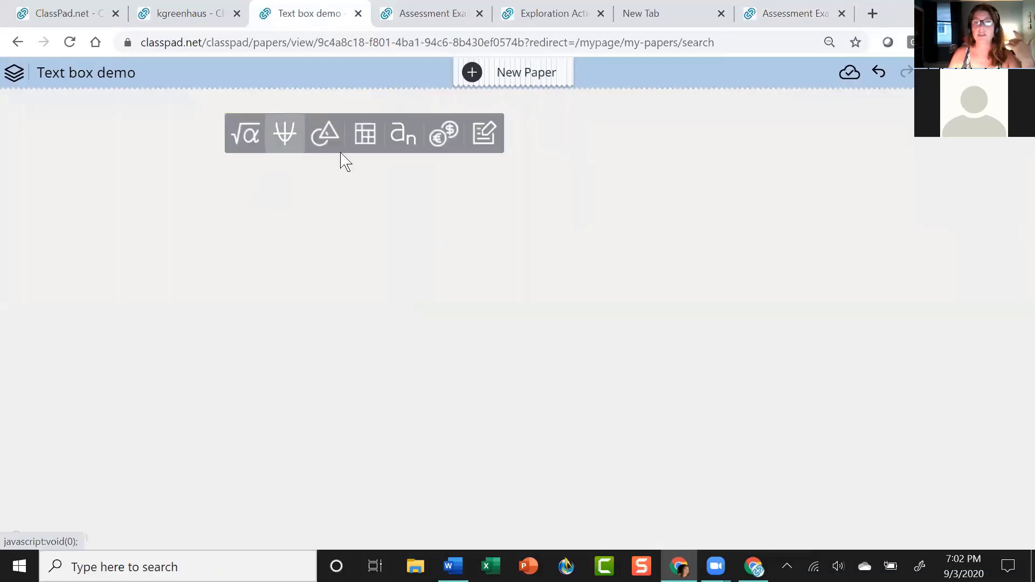
drag(348, 144, 264, 121)
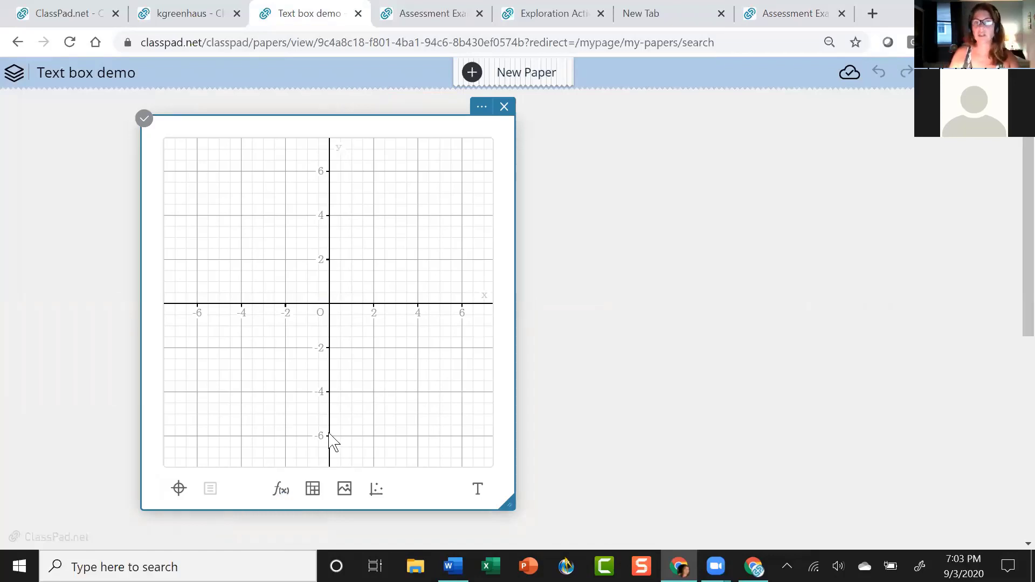
Enter x^2-2x as a function to plot the parabola.
click(281, 489)
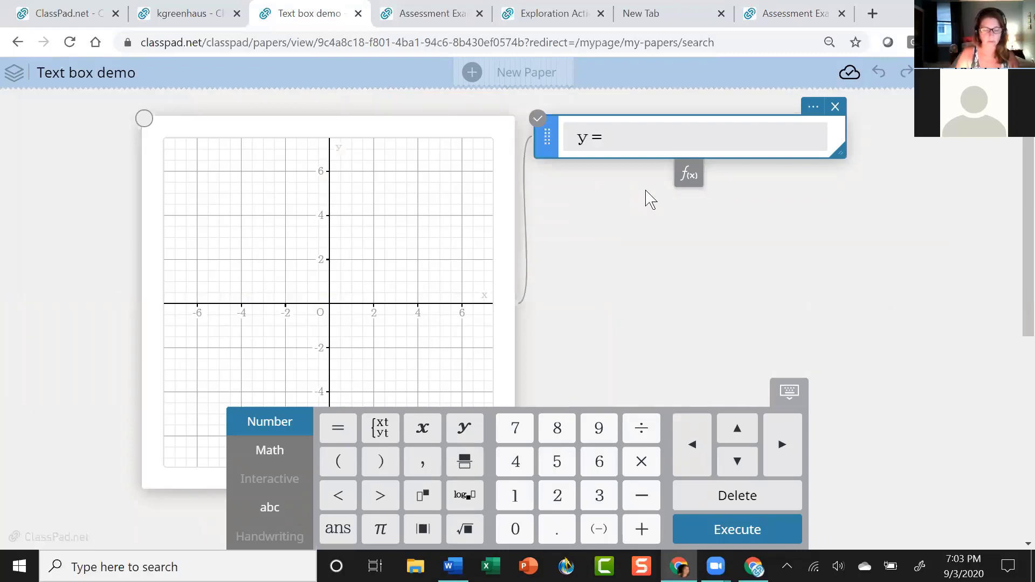
text(x^2)
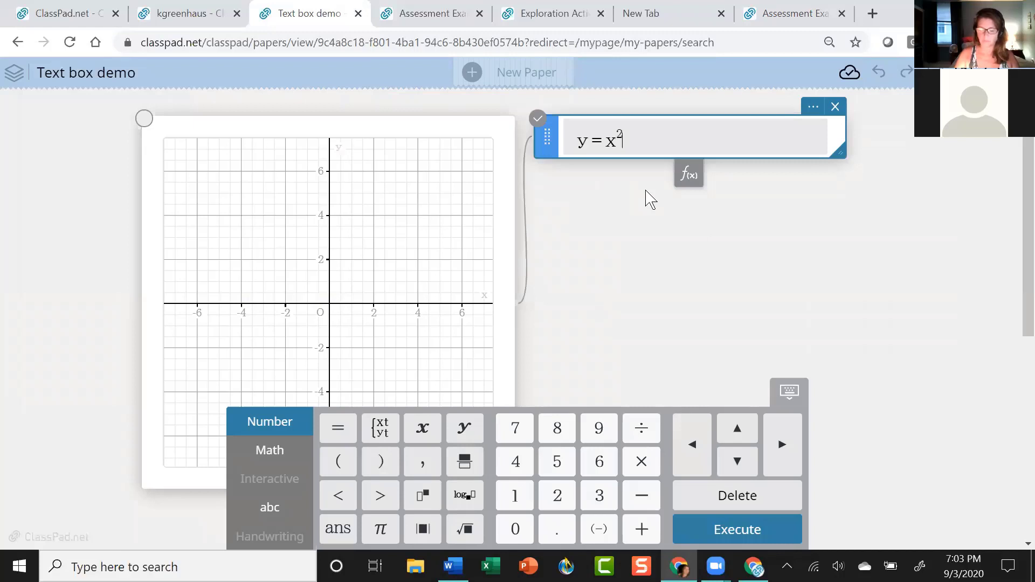
text(-2x)
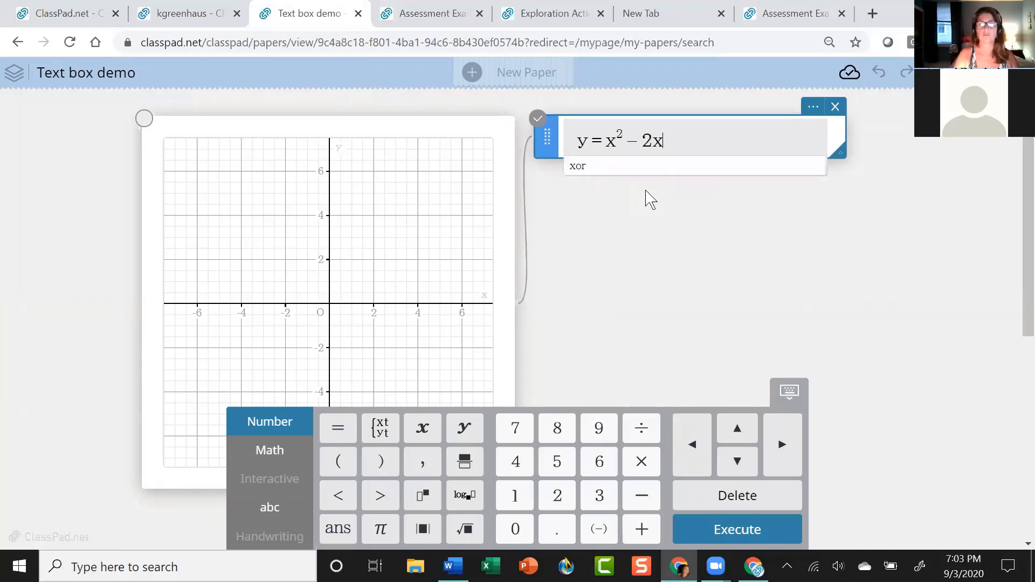
key(Return)
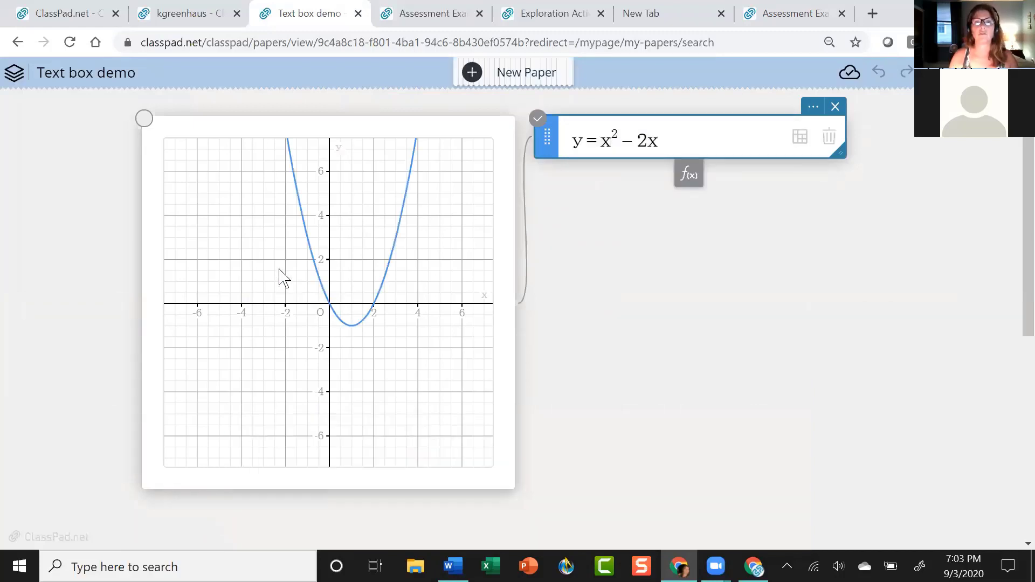
Add the inequality y>3x-1 to the graph so its region is shaded.
click(689, 174)
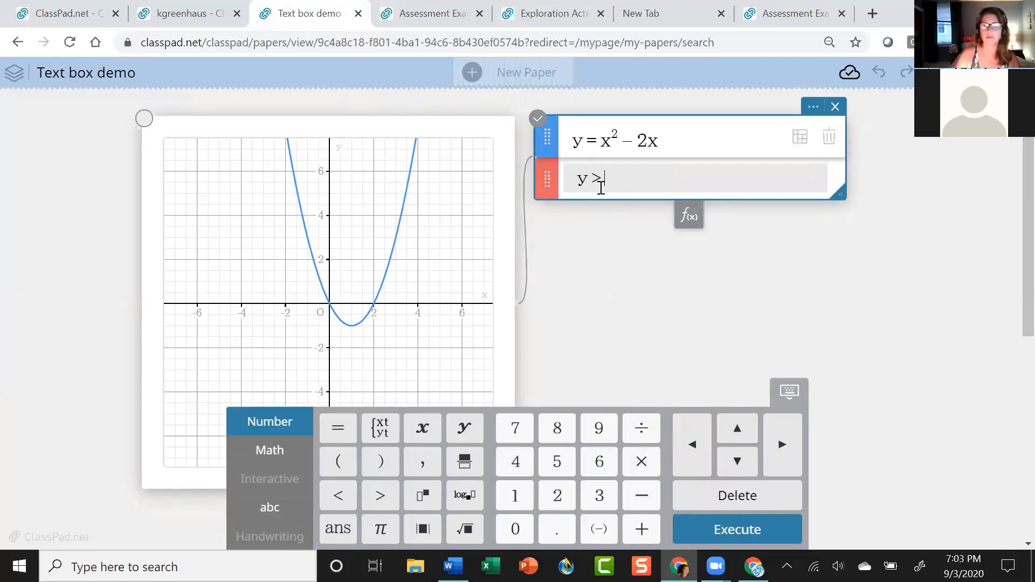
text(y>3)
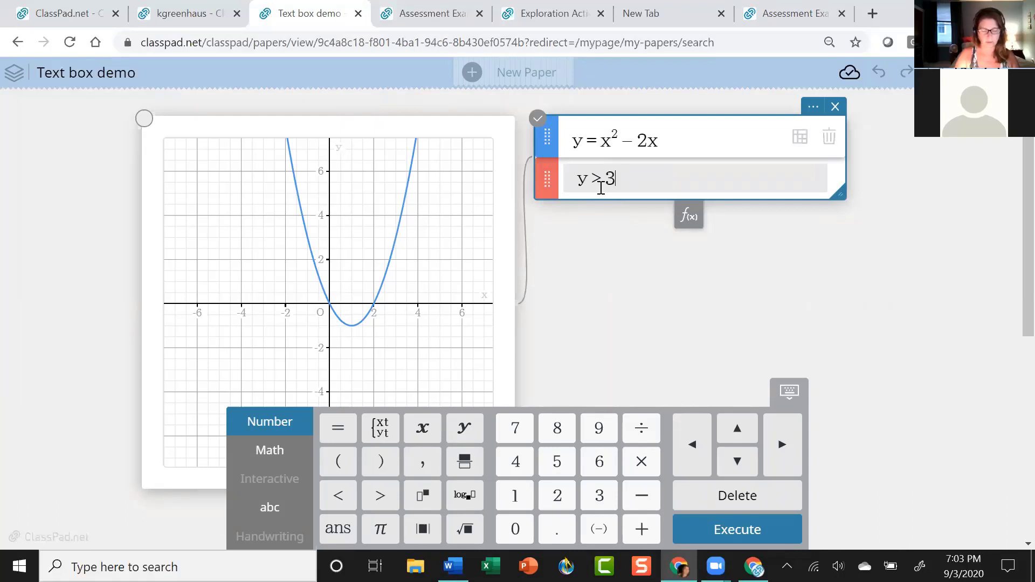
text(x-1)
key(Return)
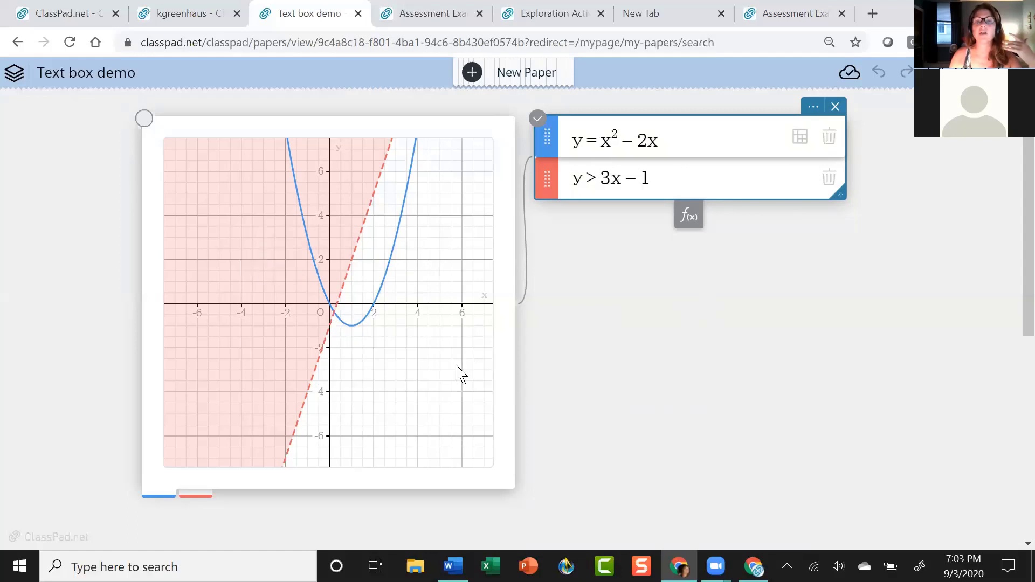
click(482, 366)
click(689, 251)
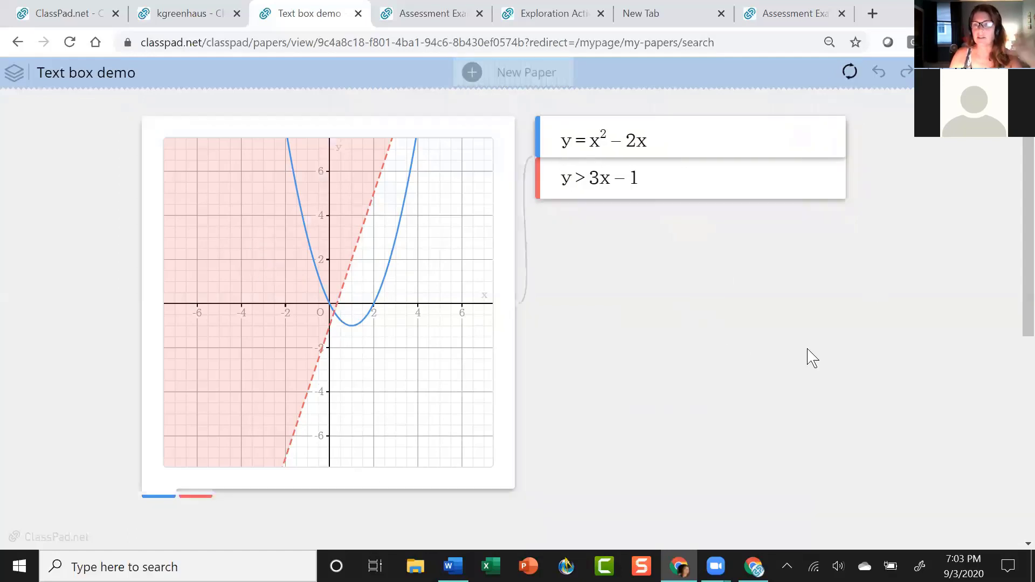
Widen the graph over the expression list and set the text style to the largest size in red.
click(393, 377)
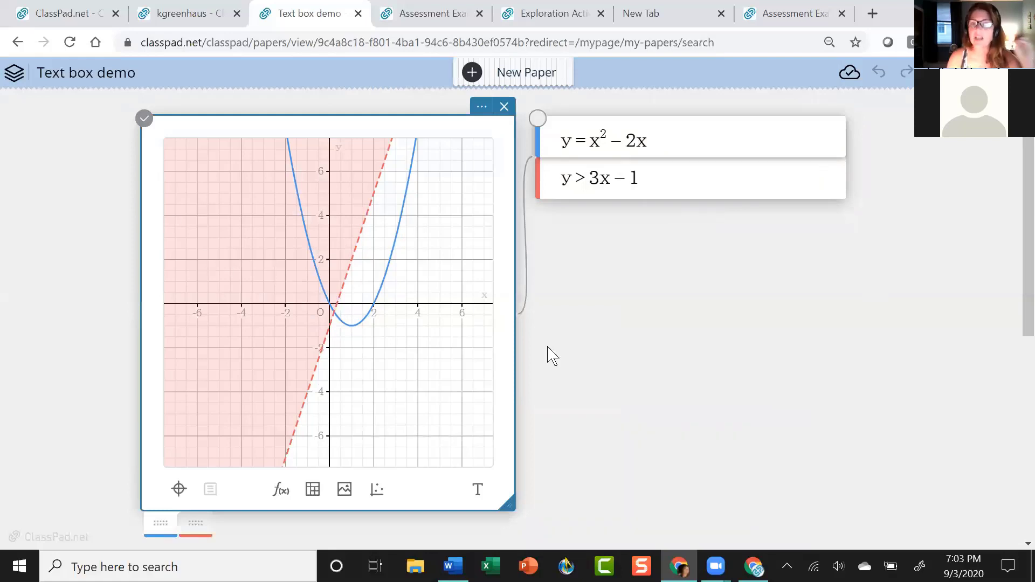
drag(517, 367, 619, 367)
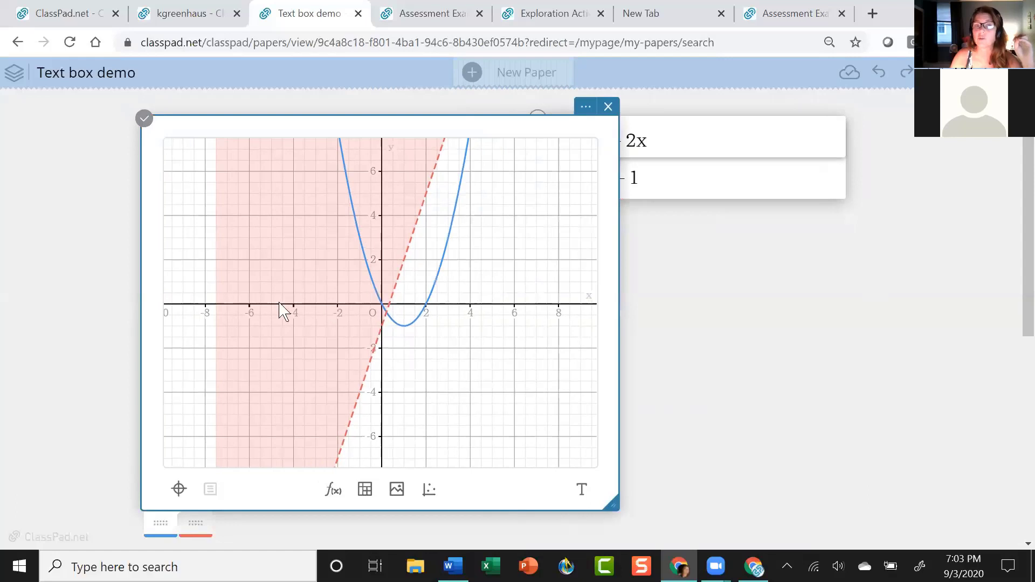
click(583, 494)
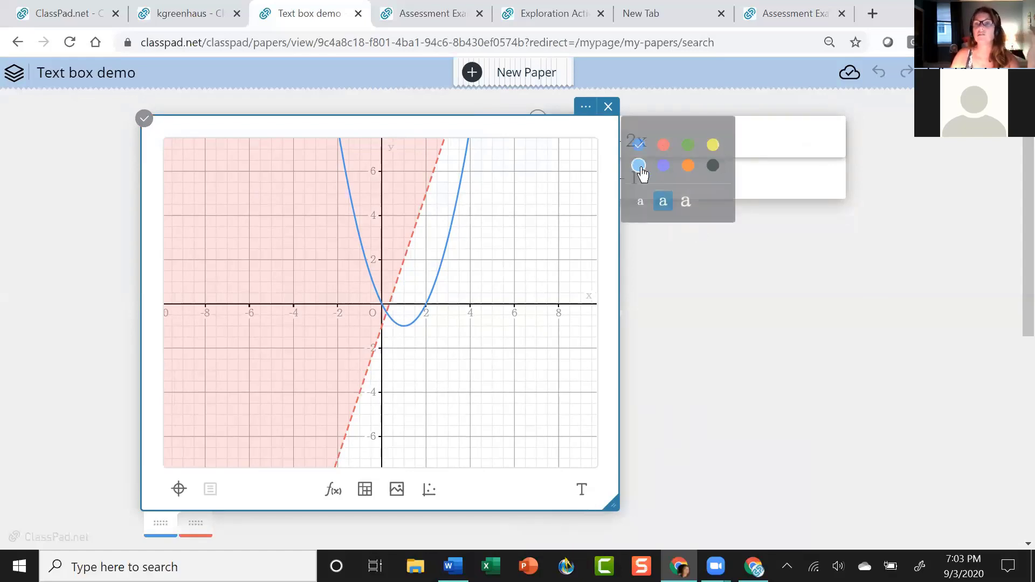
click(684, 207)
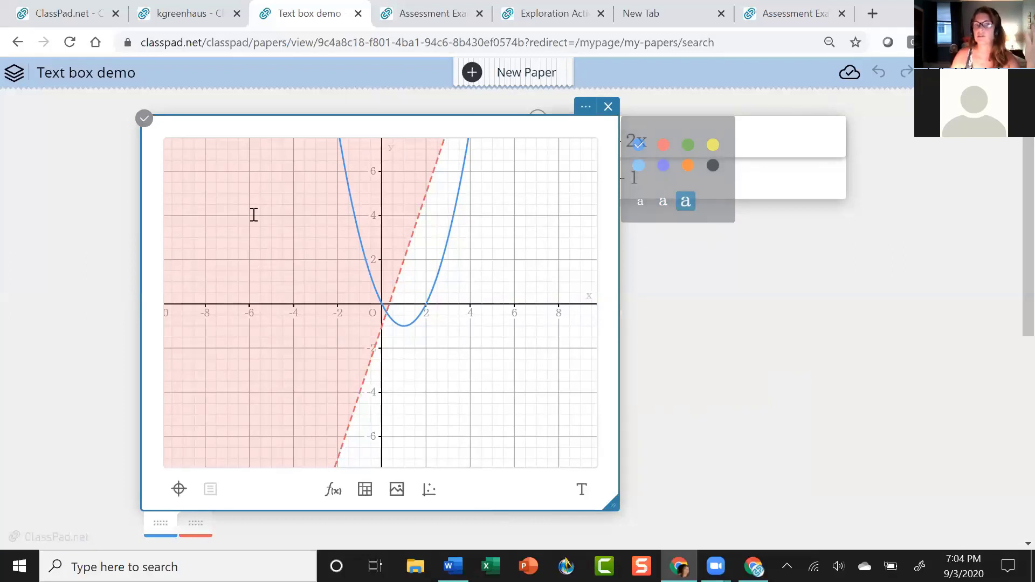
click(663, 145)
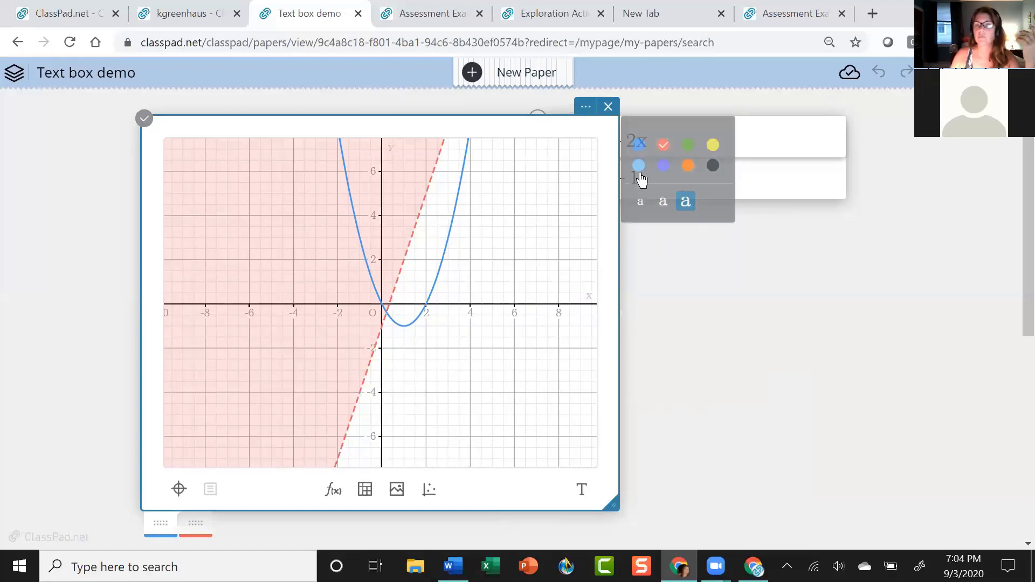
Add the large label 'this is all the solutions to the red graph' at the lower left.
click(182, 247)
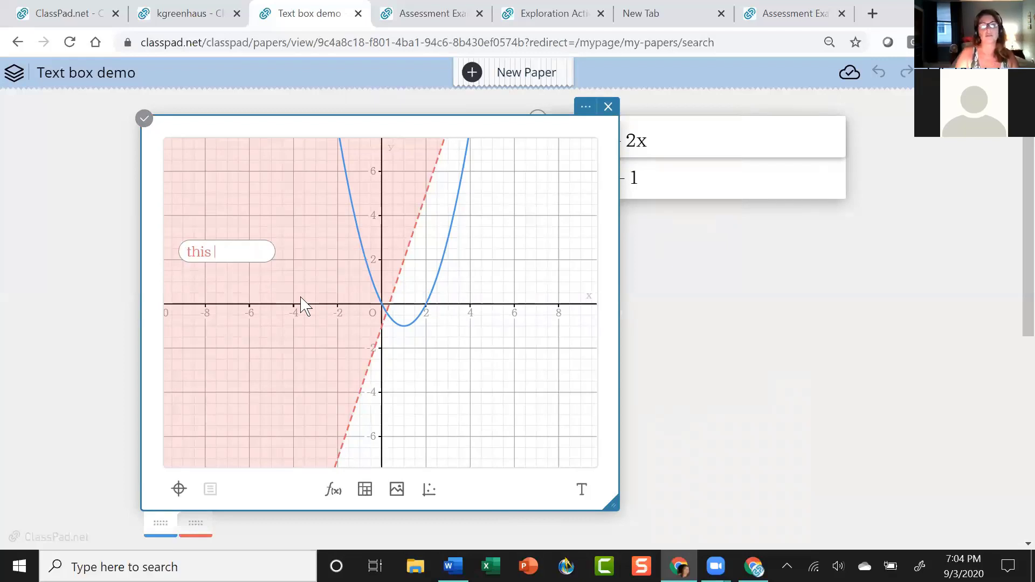
text(this is all t)
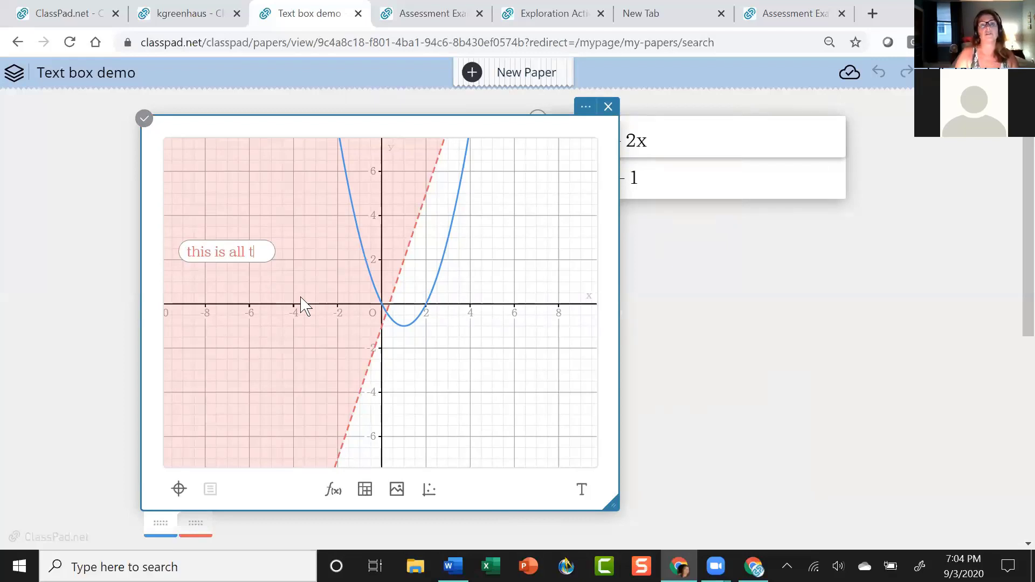
text(he solutions )
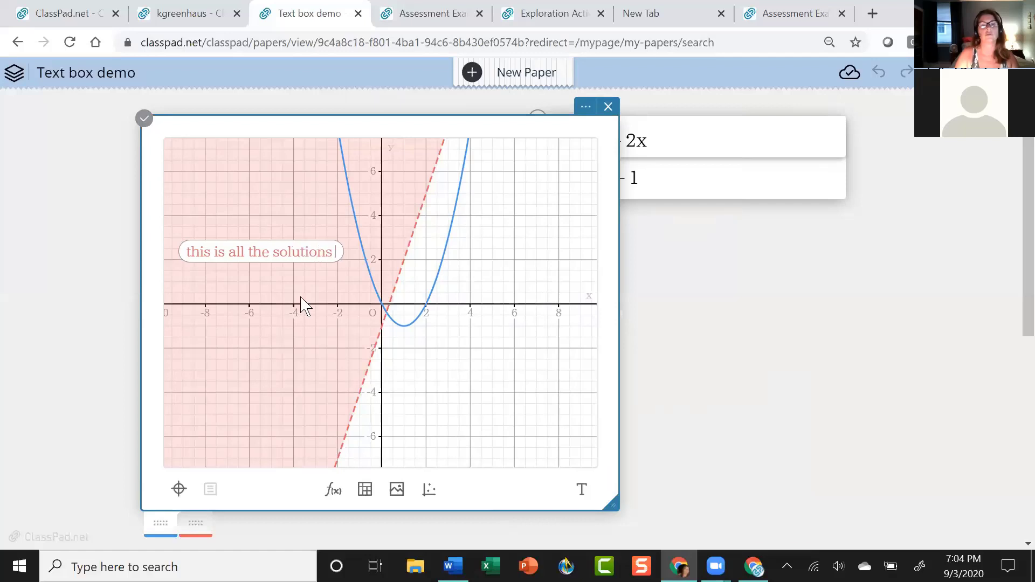
text(to the red)
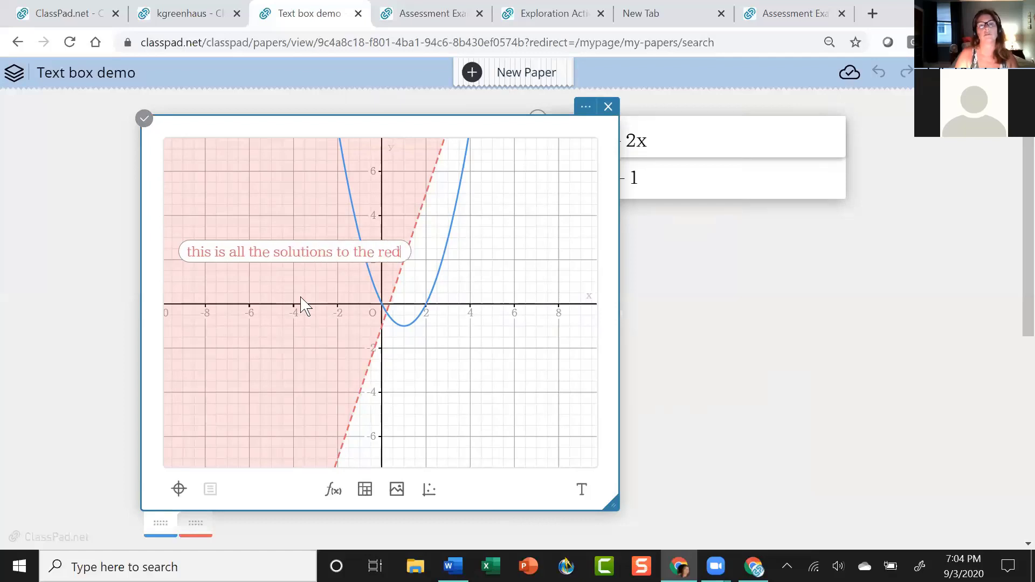
text( graph)
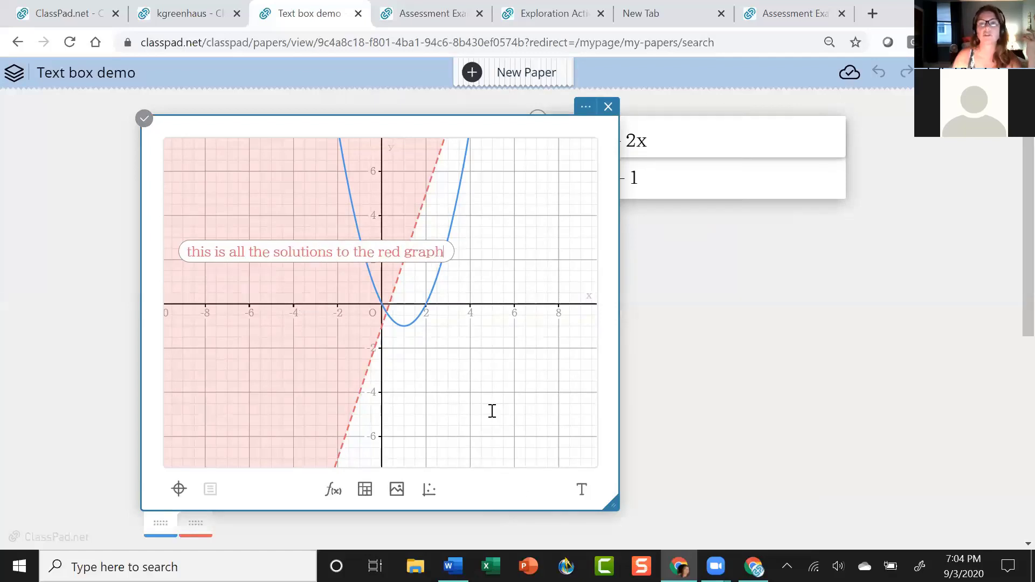
click(492, 414)
scroll(256, 221, up, 1)
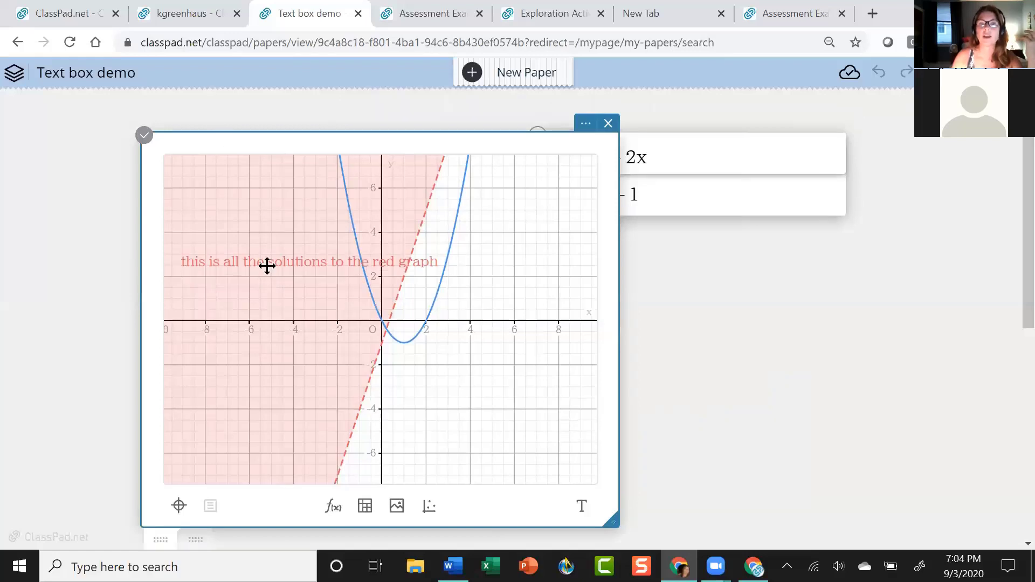
drag(266, 266, 273, 397)
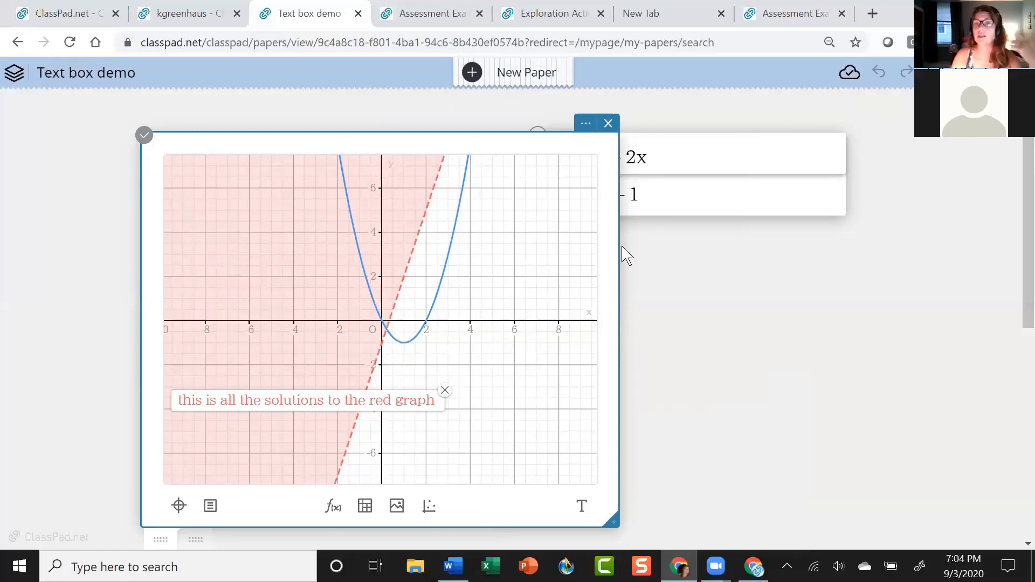
click(517, 422)
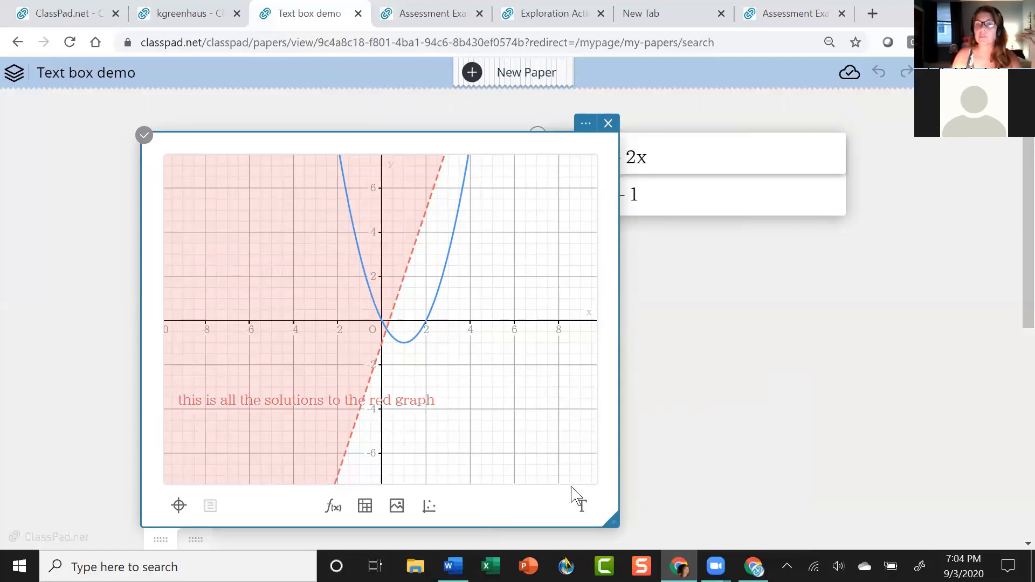
click(581, 506)
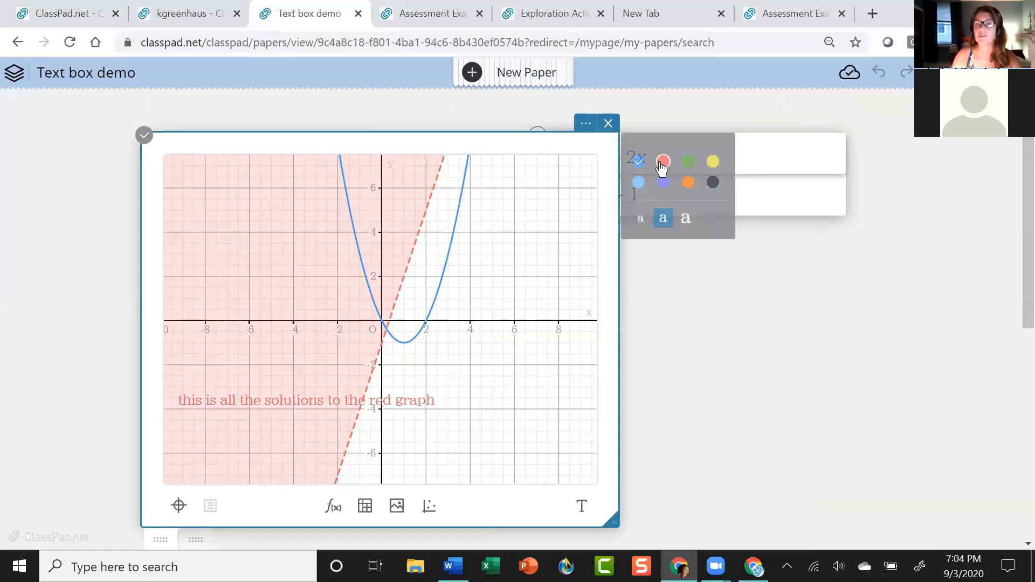
click(685, 220)
scroll(525, 221, down, 2)
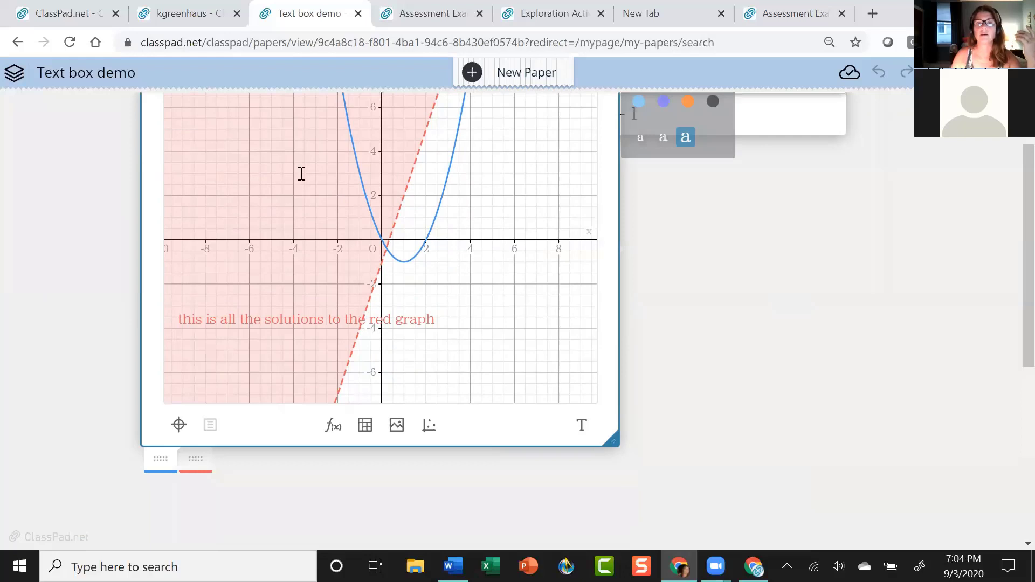
Add the label 'dotted line are not true solutions' and place it at the top-left.
click(271, 156)
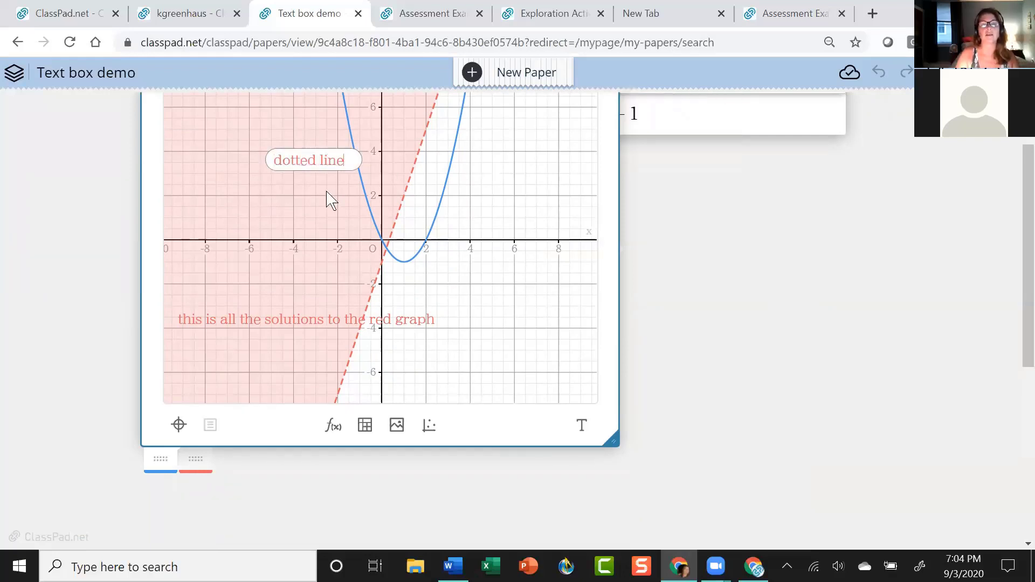
text(dotted line are)
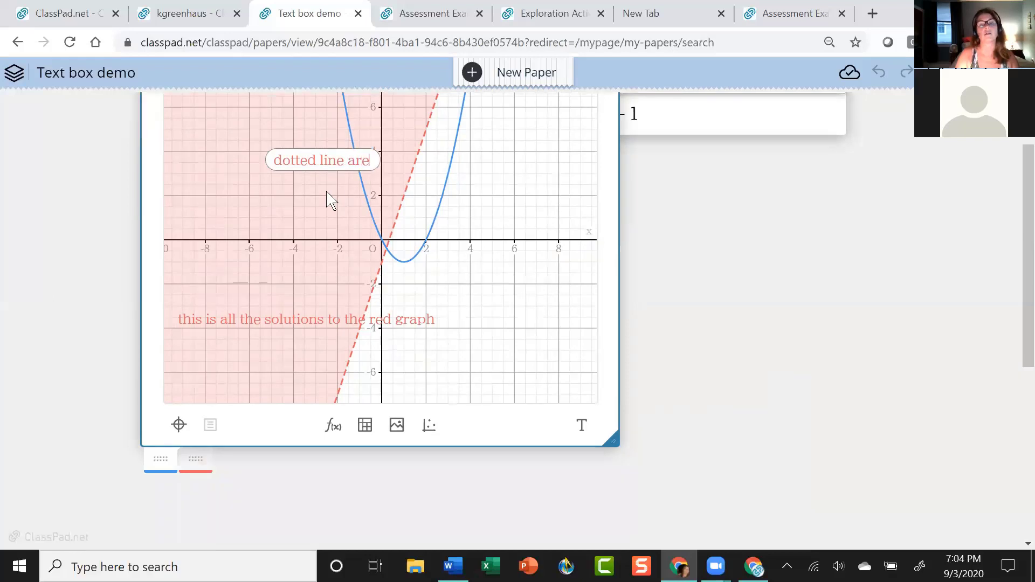
text(no)
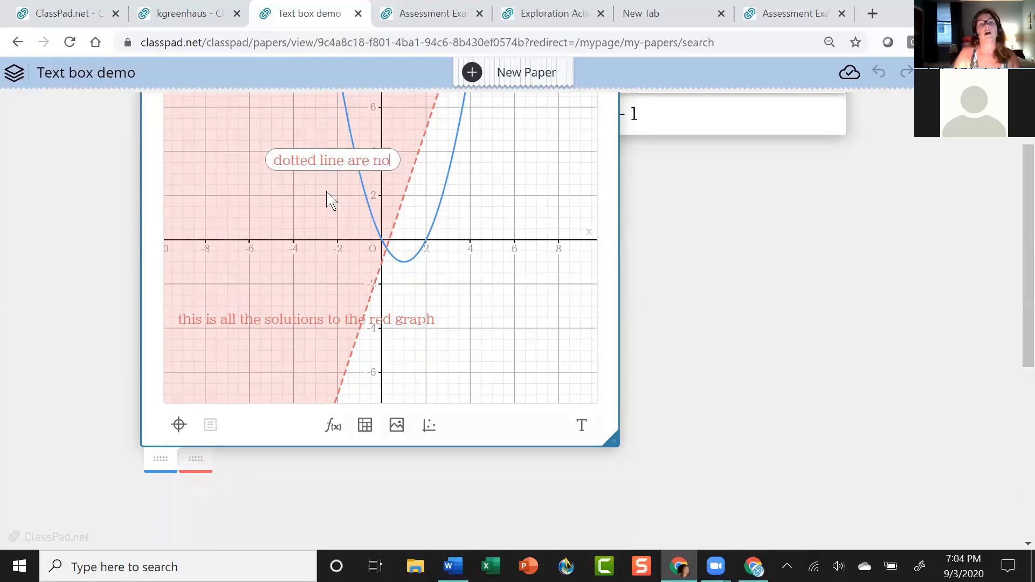
text(t true )
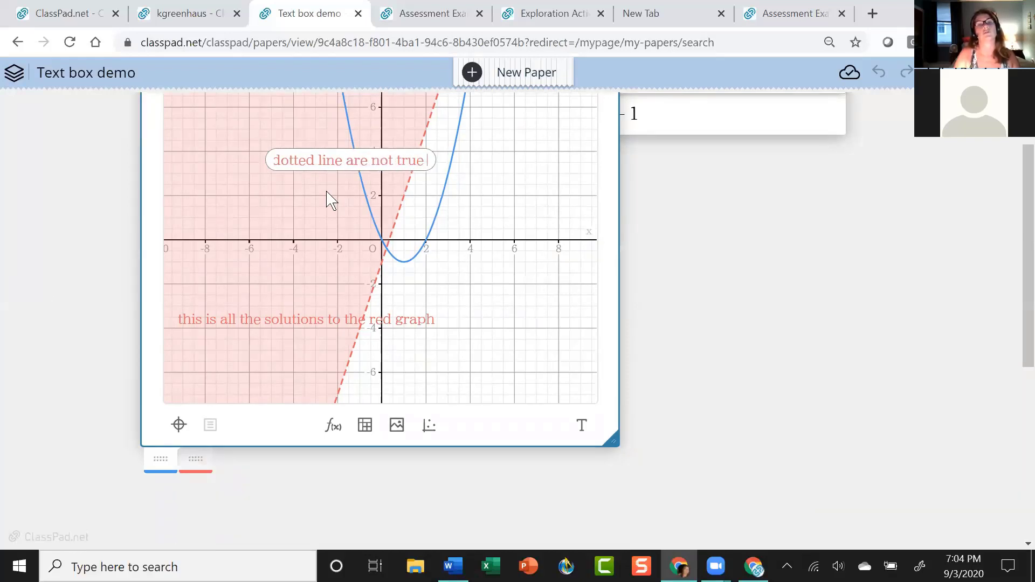
text(solutions)
key(Return)
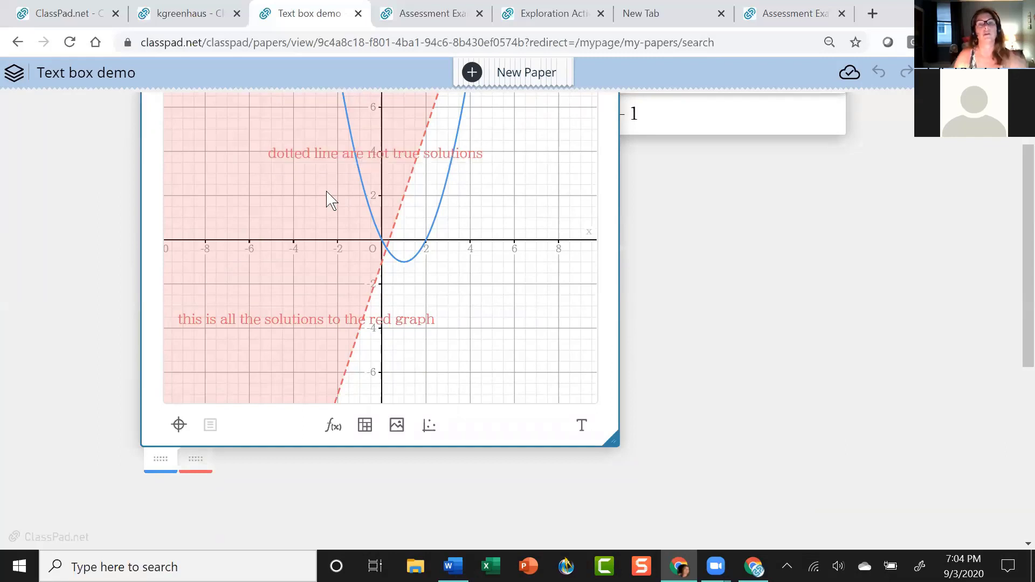
drag(310, 161, 186, 116)
scroll(706, 247, up, 2)
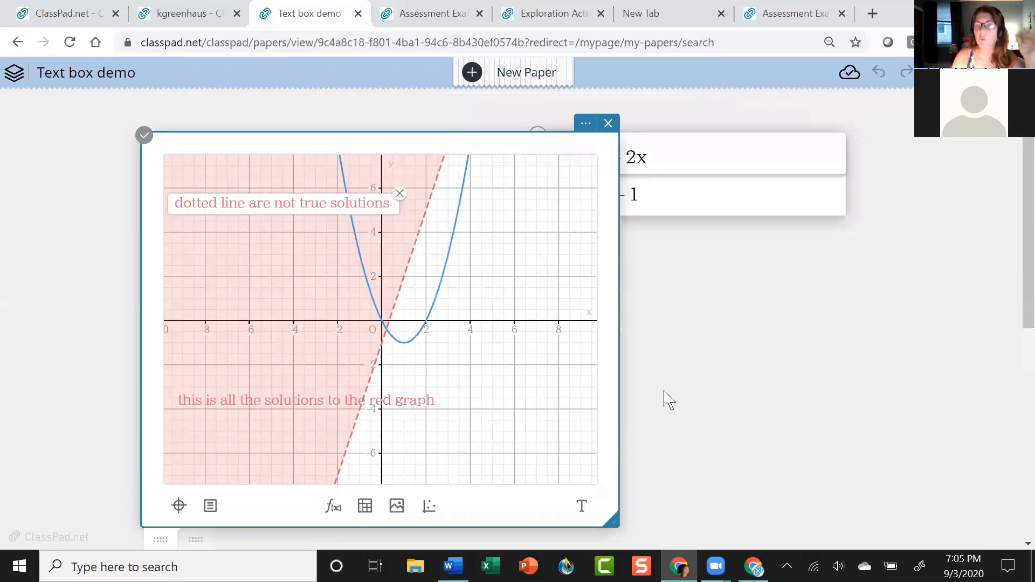
Show the intersection coordinates and set the graph's coordinate format to Decimal.
click(389, 339)
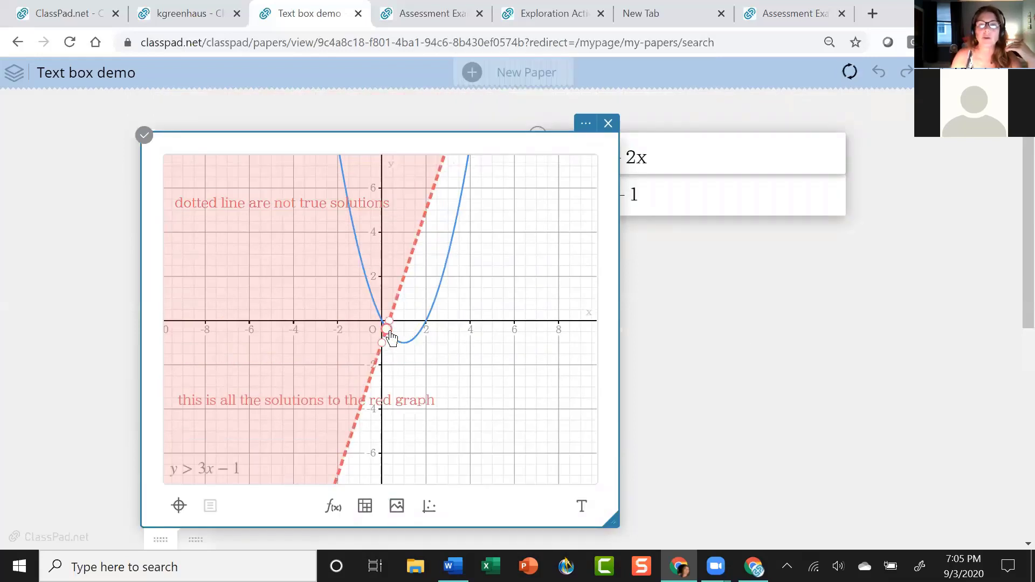
click(389, 331)
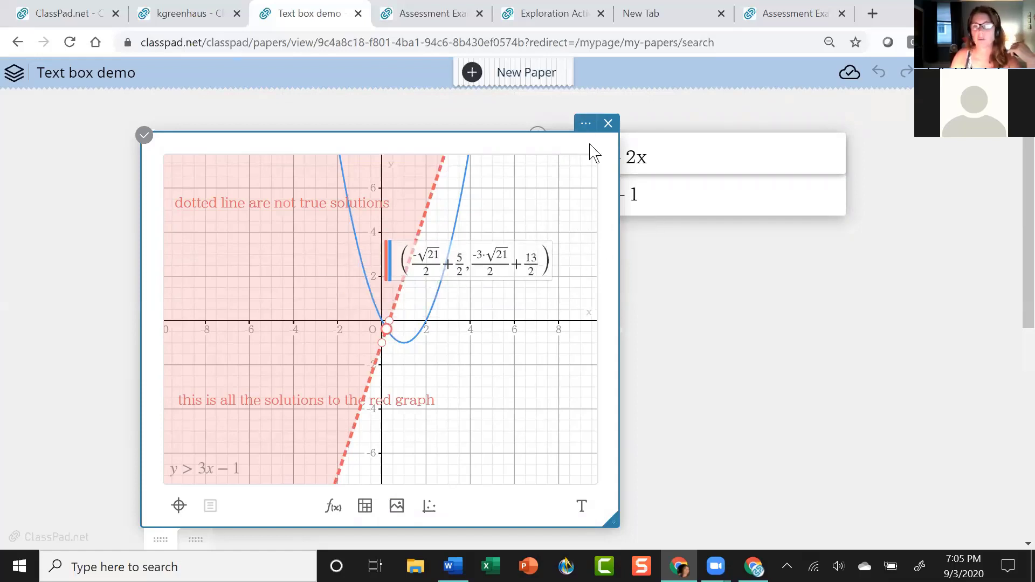
click(586, 123)
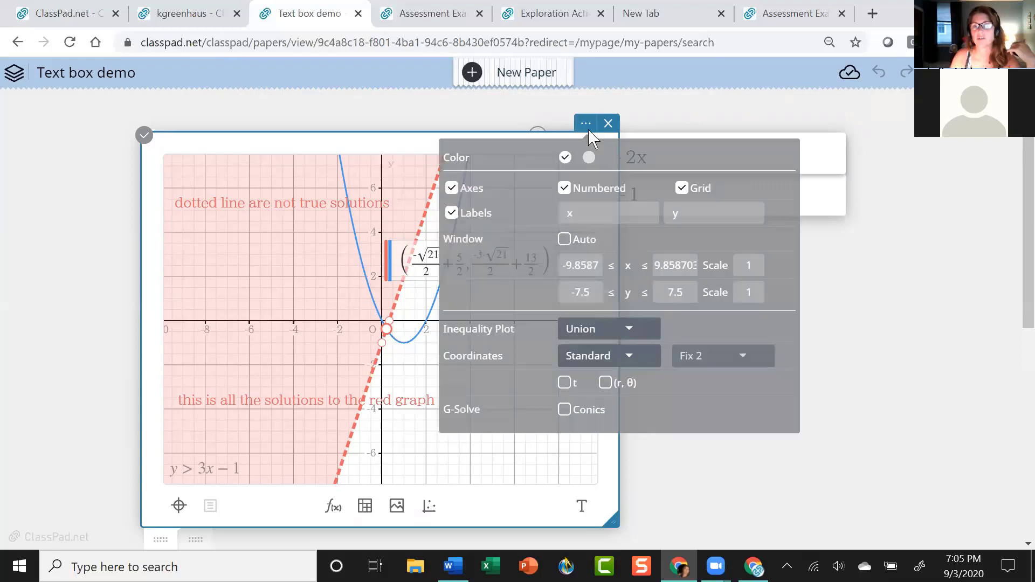
click(620, 357)
click(590, 376)
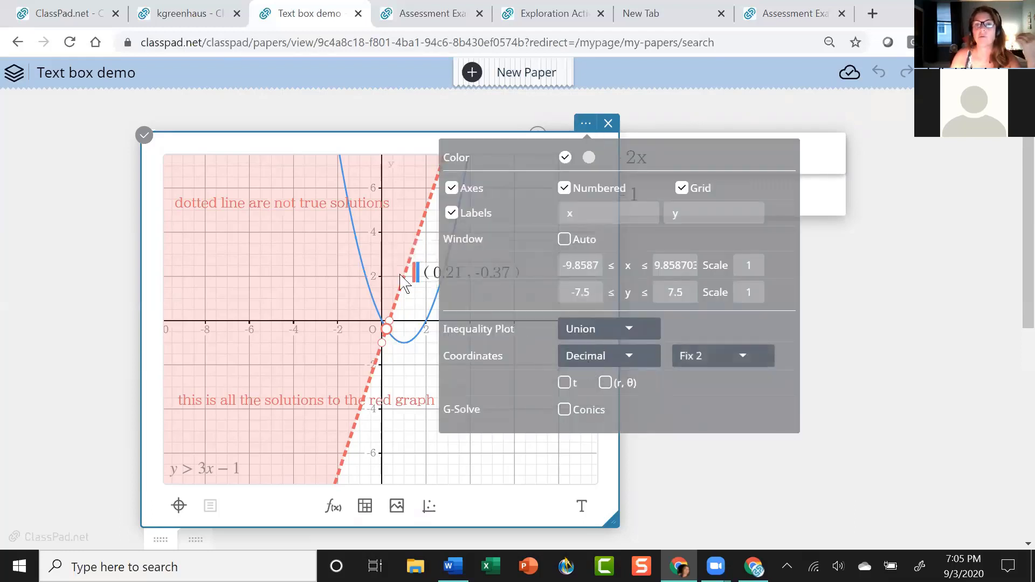
click(298, 285)
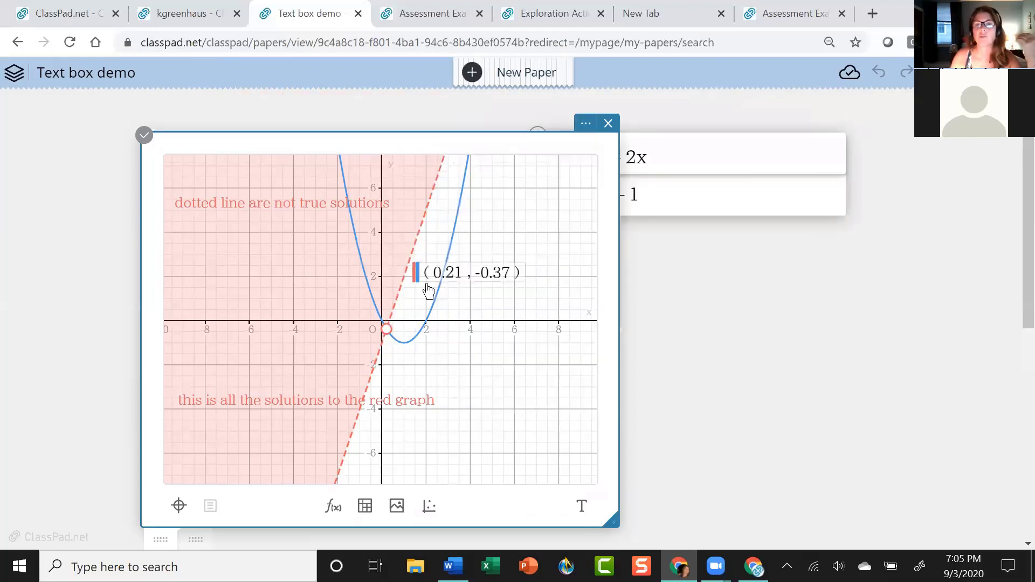
Move the (0.21, -0.37) intersection label below the x-axis.
click(389, 336)
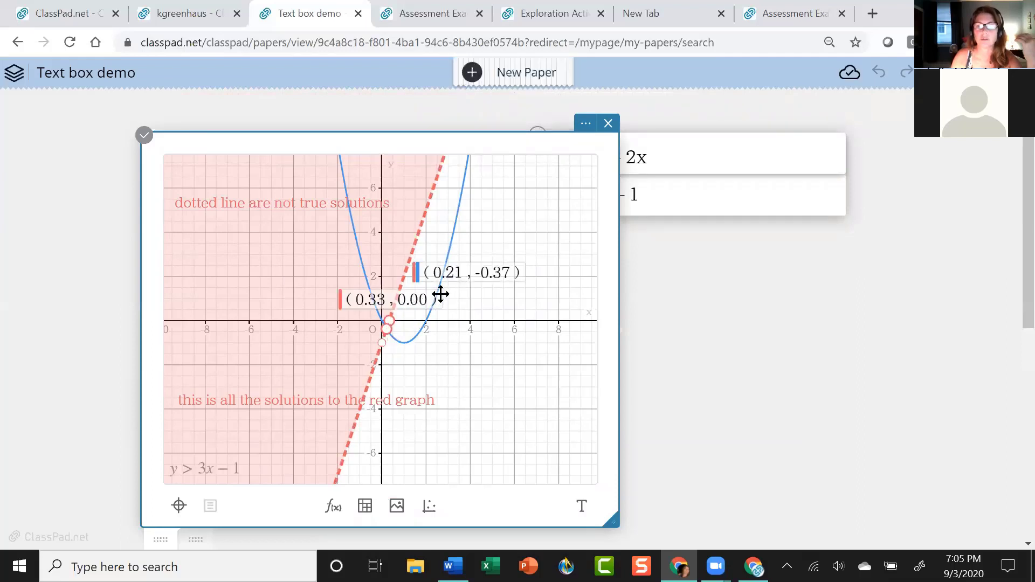
drag(499, 272, 494, 361)
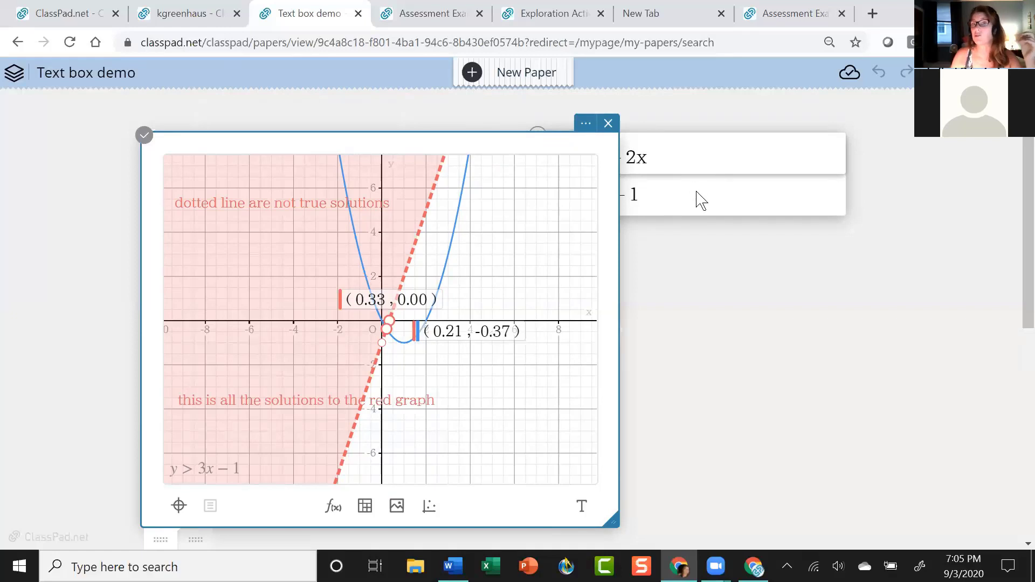
click(707, 158)
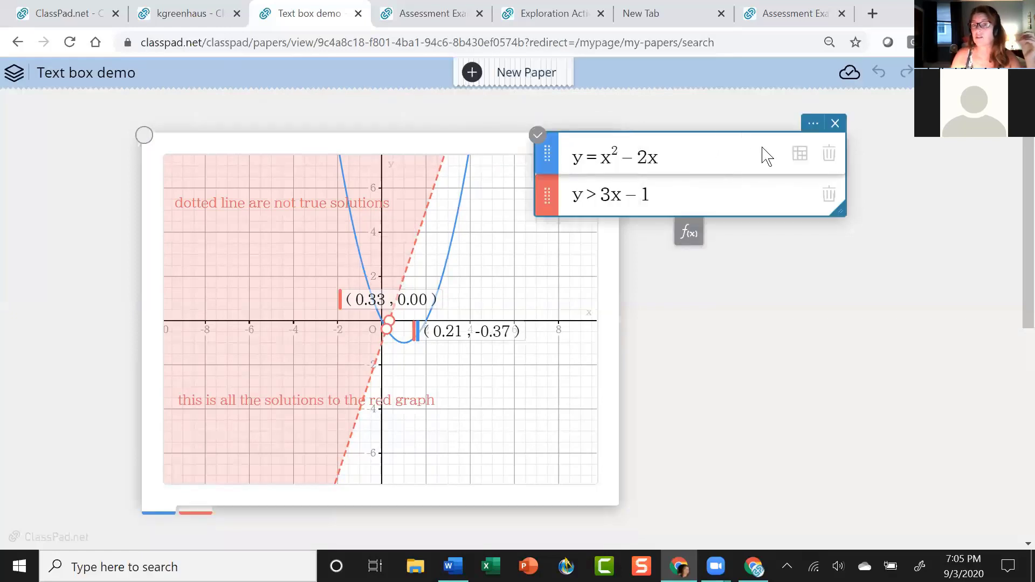
Drag the equation list down and right beside the graph, then deselect the graph.
drag(714, 153, 797, 194)
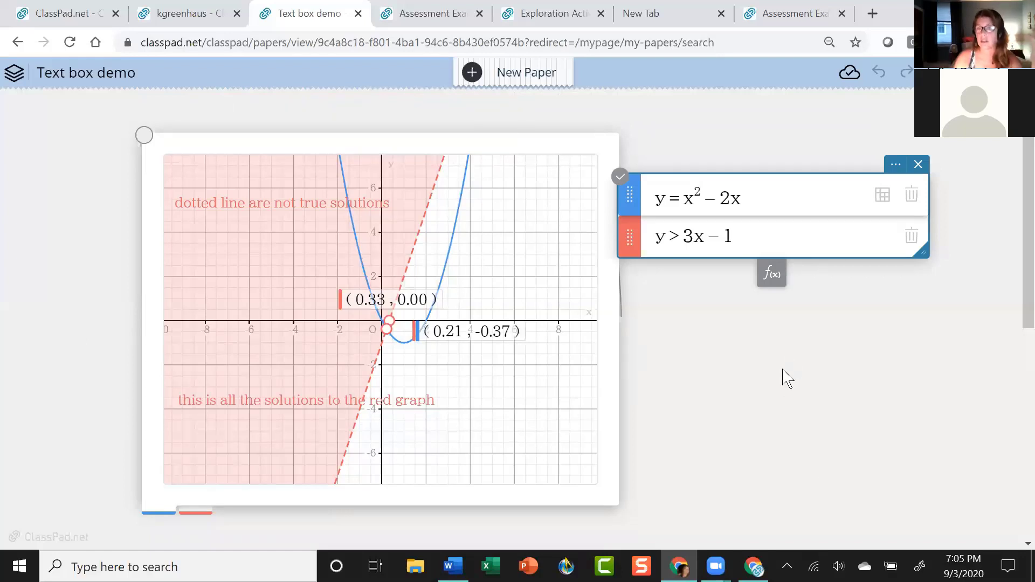
scroll(717, 310, down, 2)
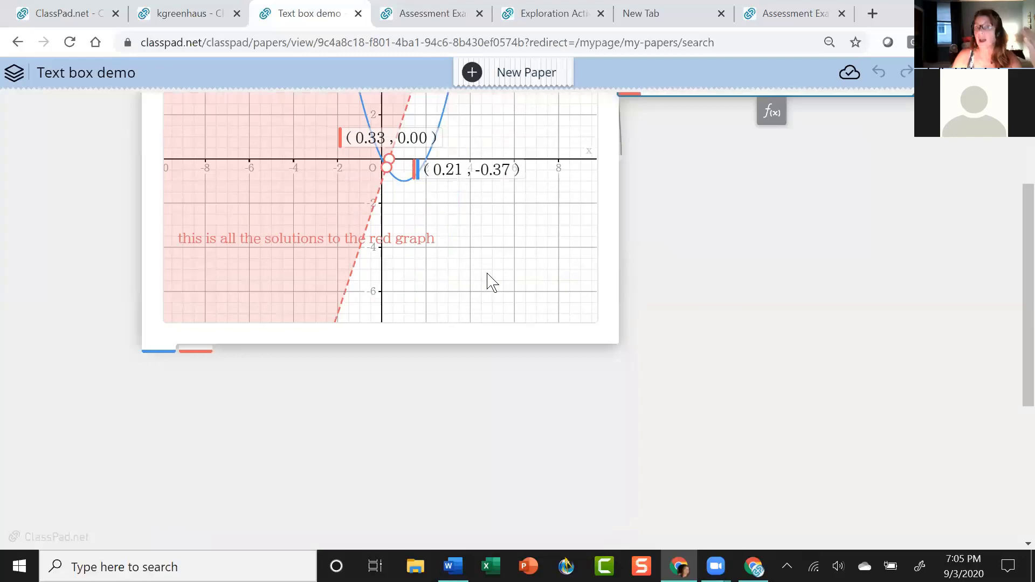
scroll(506, 280, up, 1)
click(603, 421)
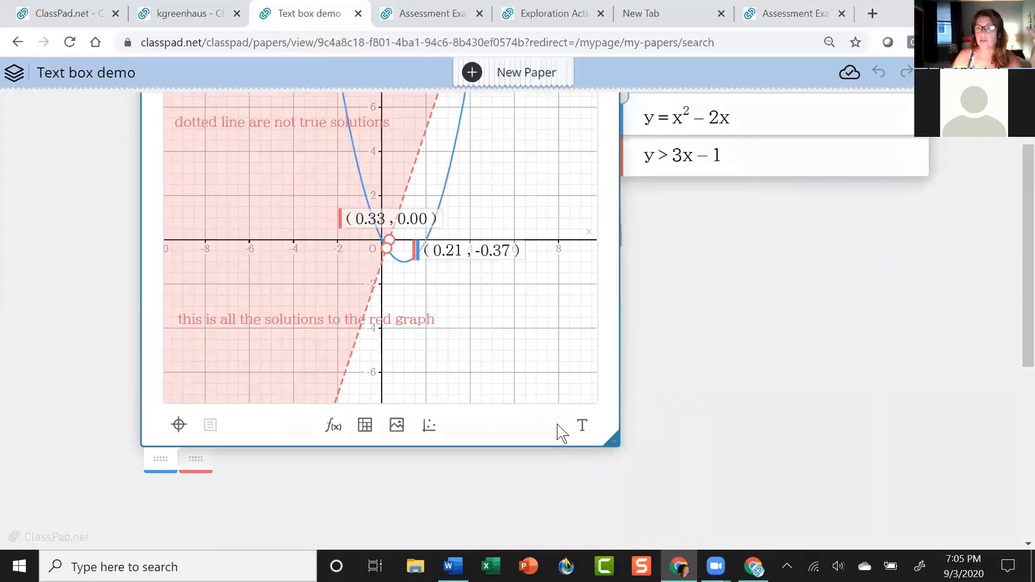
scroll(469, 340, down, 4)
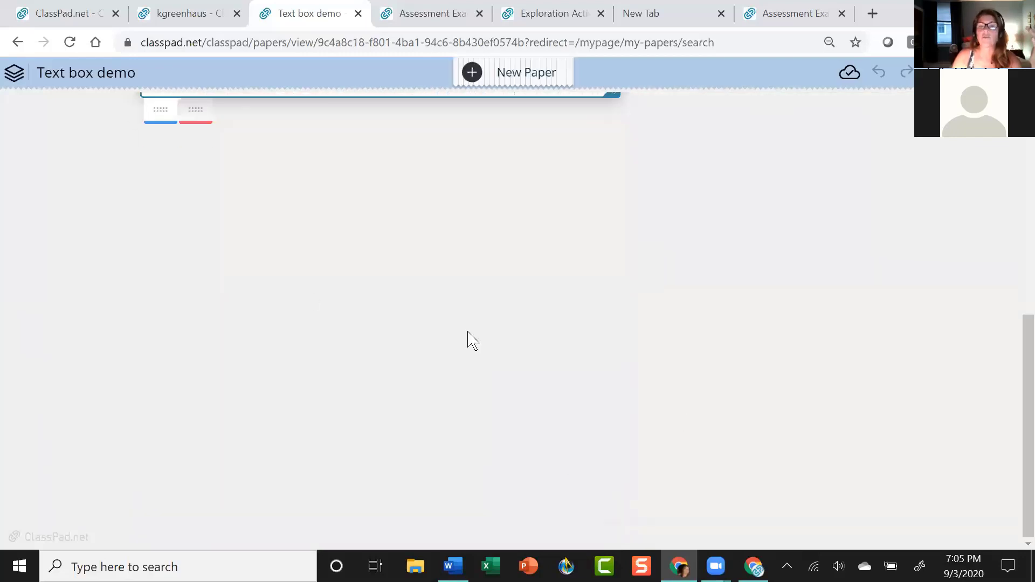
click(155, 227)
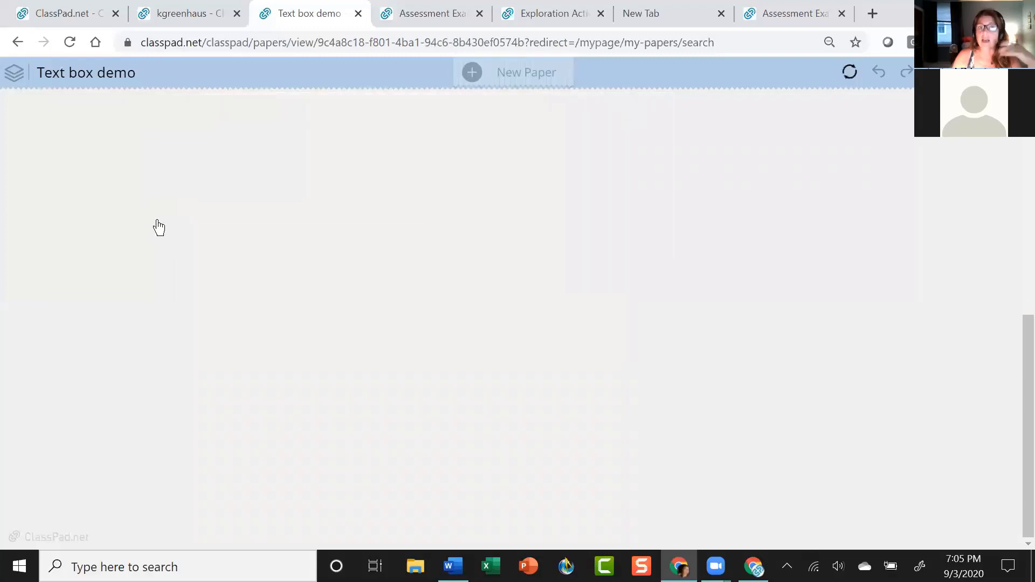
Insert a geometry box on the paper and move it up-left.
click(156, 225)
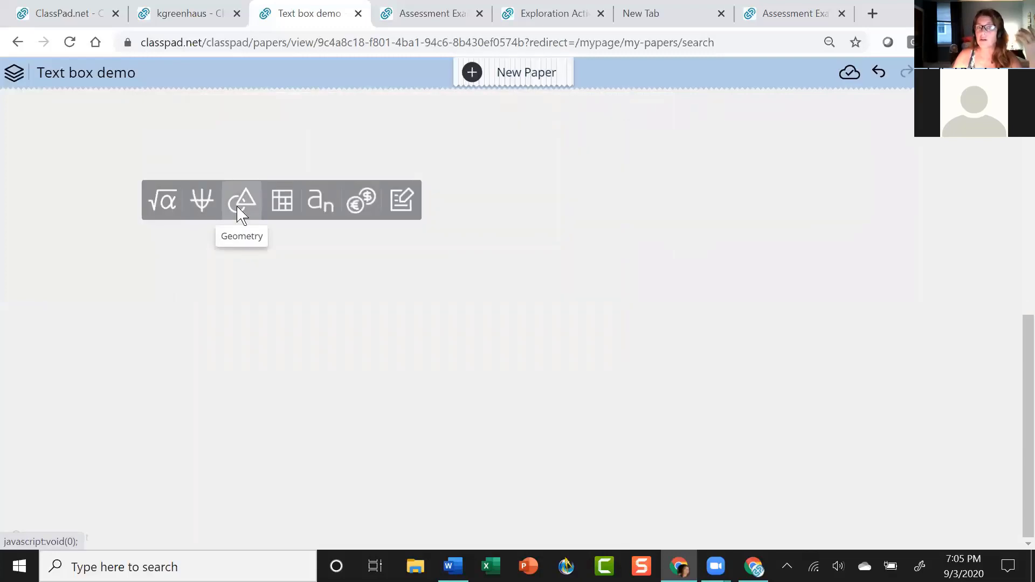
click(241, 214)
drag(289, 127, 286, 107)
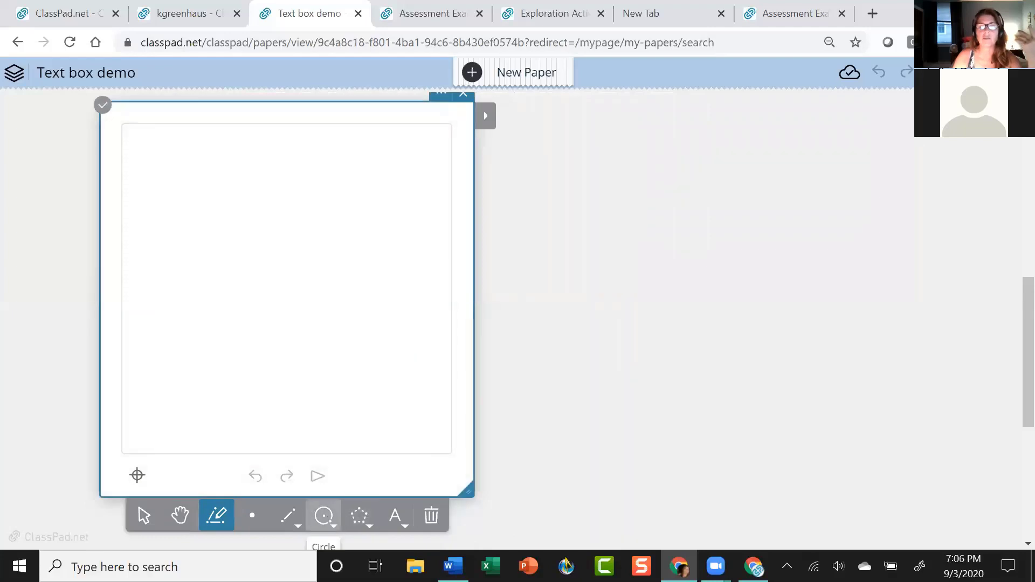
Draw a circle centred at point A passing through point B.
click(324, 516)
click(279, 271)
click(310, 349)
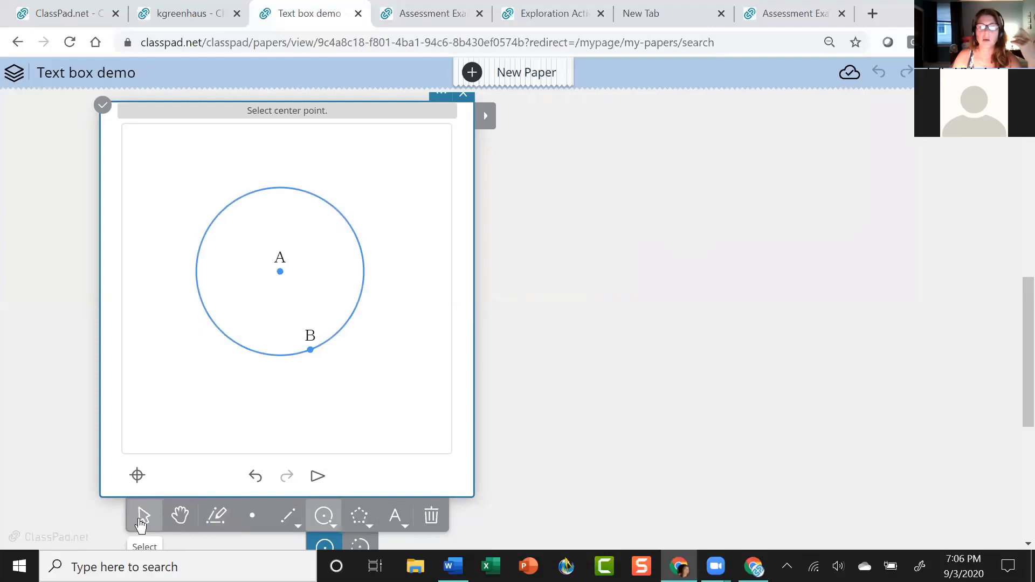
scroll(377, 388, up, 5)
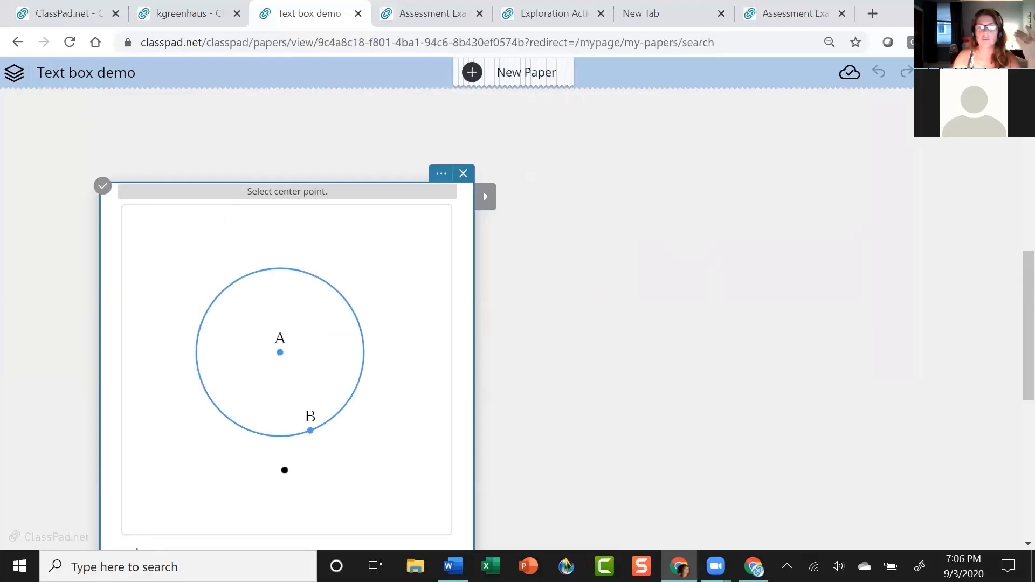
scroll(566, 388, down, 8)
scroll(569, 380, up, 5)
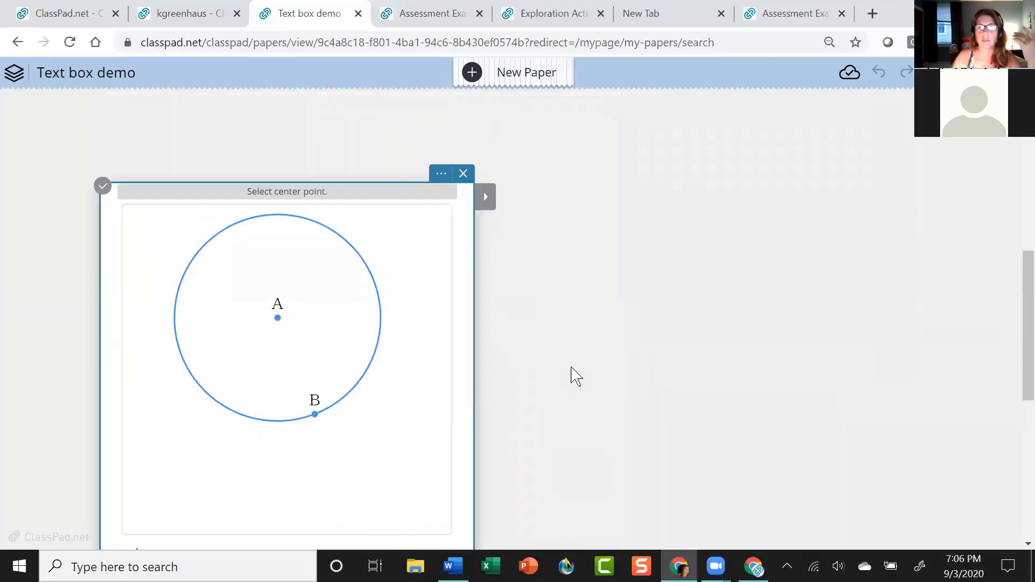
scroll(571, 378, down, 2)
scroll(291, 496, up, 2)
scroll(304, 453, down, 2)
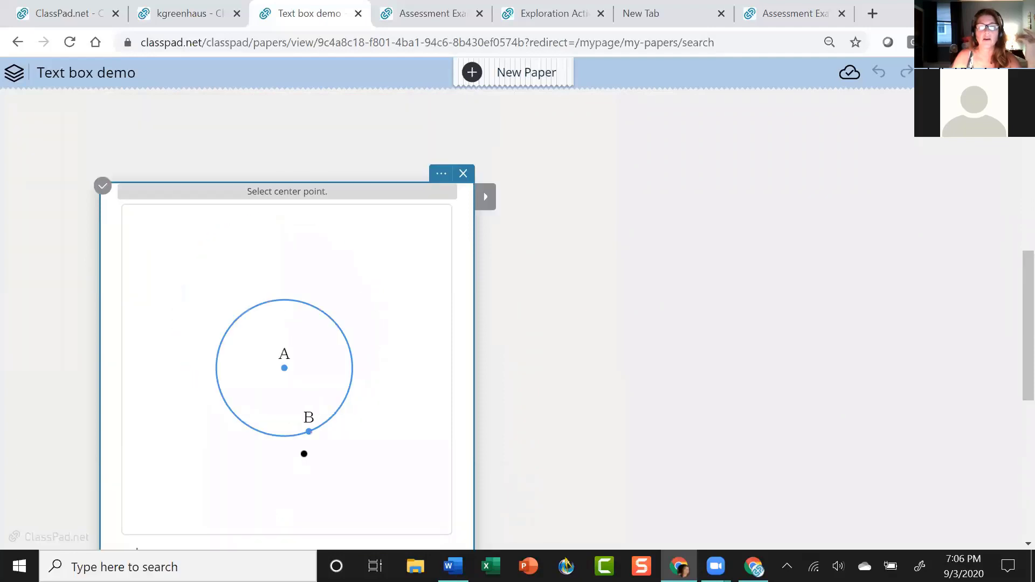
scroll(576, 484, down, 4)
click(288, 354)
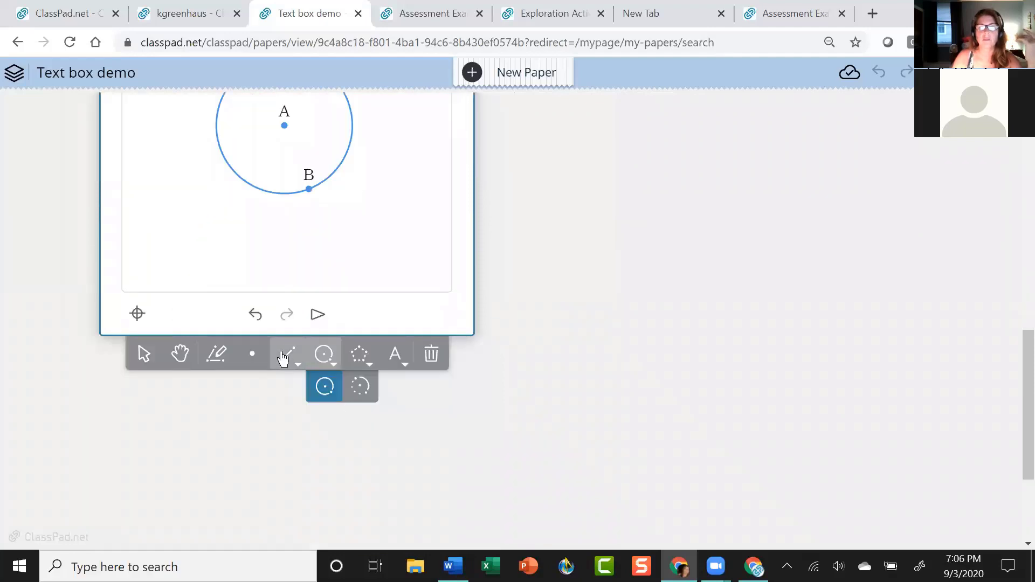
scroll(667, 298, up, 2)
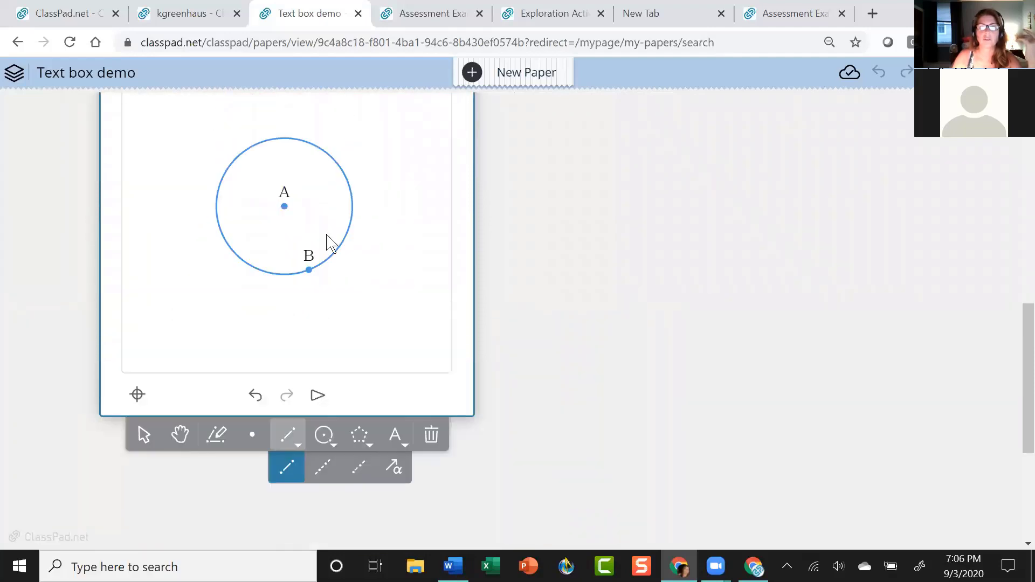
Draw chord CD between two points on the circle.
click(227, 242)
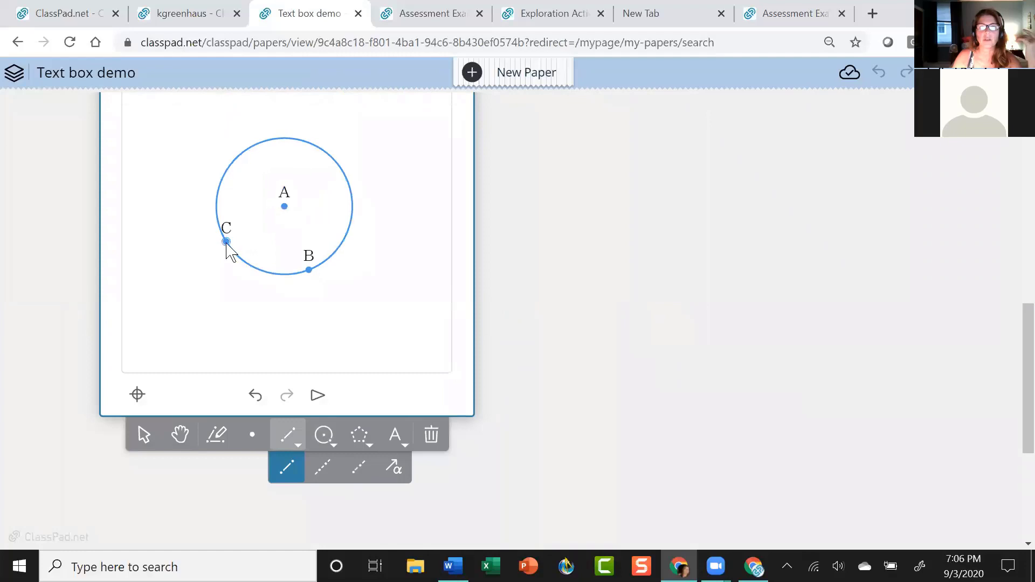
click(256, 145)
click(142, 438)
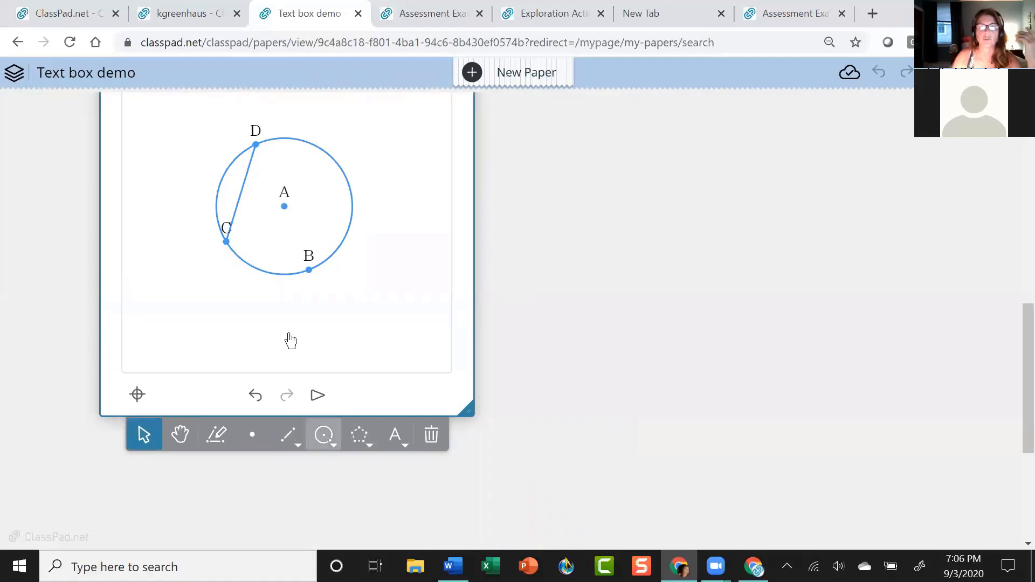
Set a red appearance and draw a ray through points E and F, then adjust both points.
click(289, 441)
scroll(617, 280, up, 3)
click(487, 203)
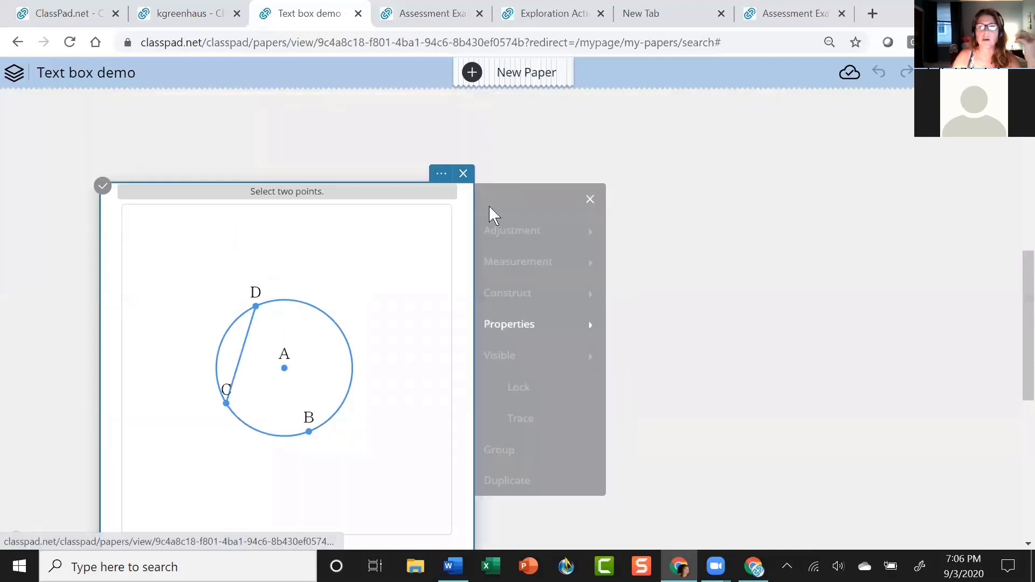
click(525, 326)
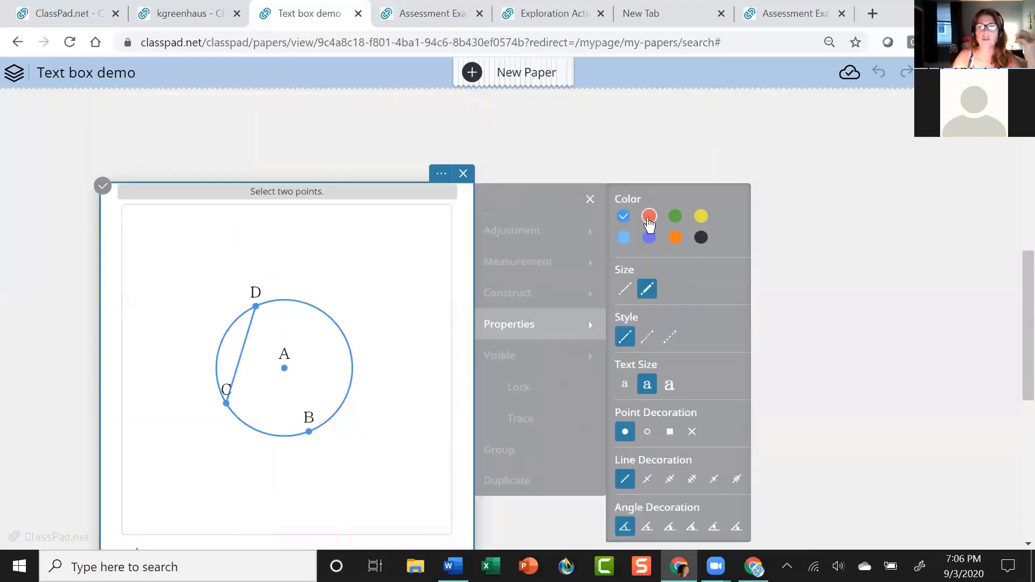
scroll(798, 302, down, 3)
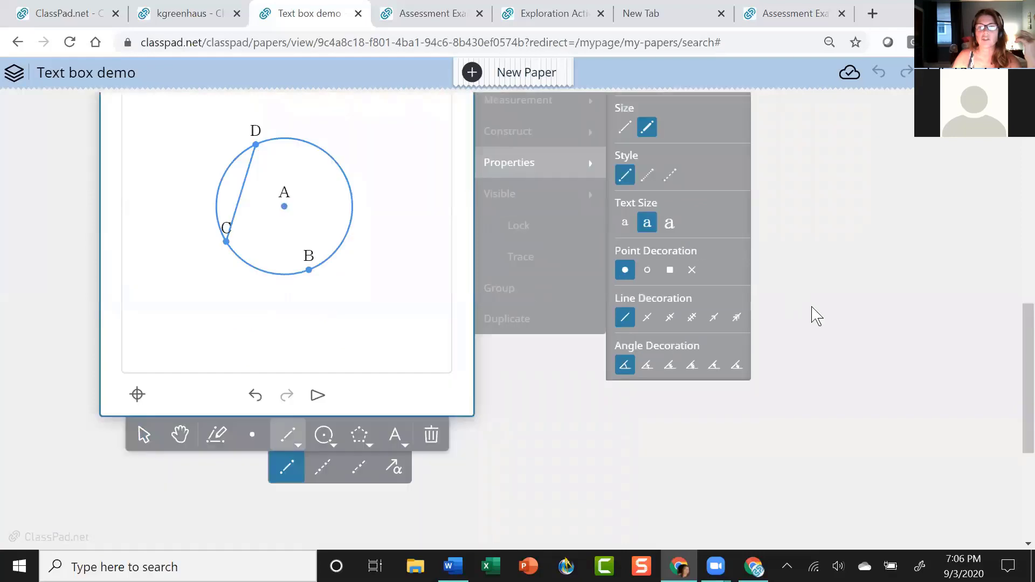
click(323, 464)
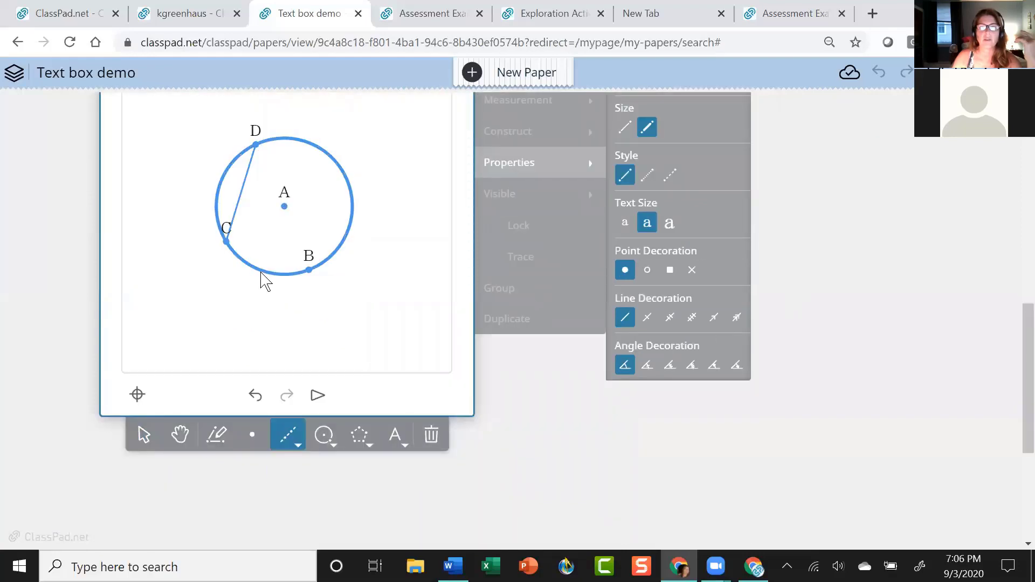
click(260, 270)
click(335, 160)
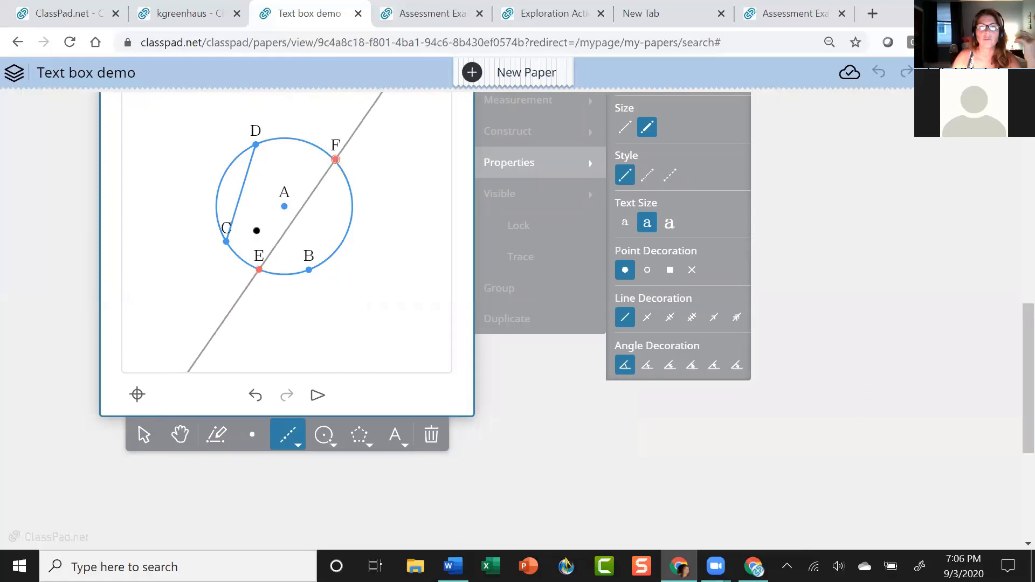
click(144, 435)
mouse_move(261, 271)
mouse_down()
mouse_move(274, 281)
mouse_move(270, 272)
mouse_up()
mouse_move(335, 161)
mouse_down()
mouse_move(342, 176)
mouse_move(323, 152)
mouse_up()
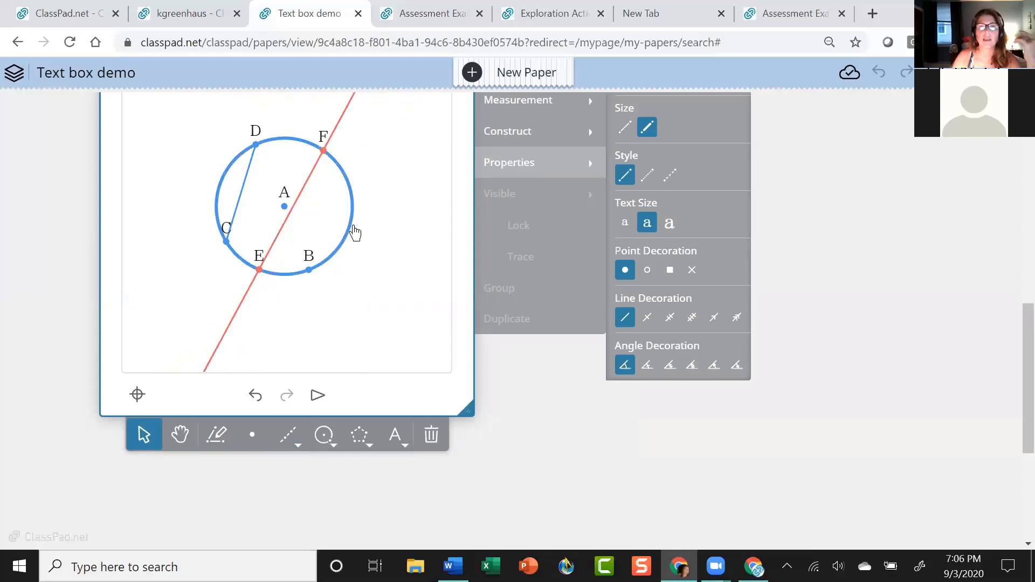
Construct a tangent line to the circle and slide its tangent point G upward.
scroll(587, 226, down, 1)
scroll(604, 243, up, 10)
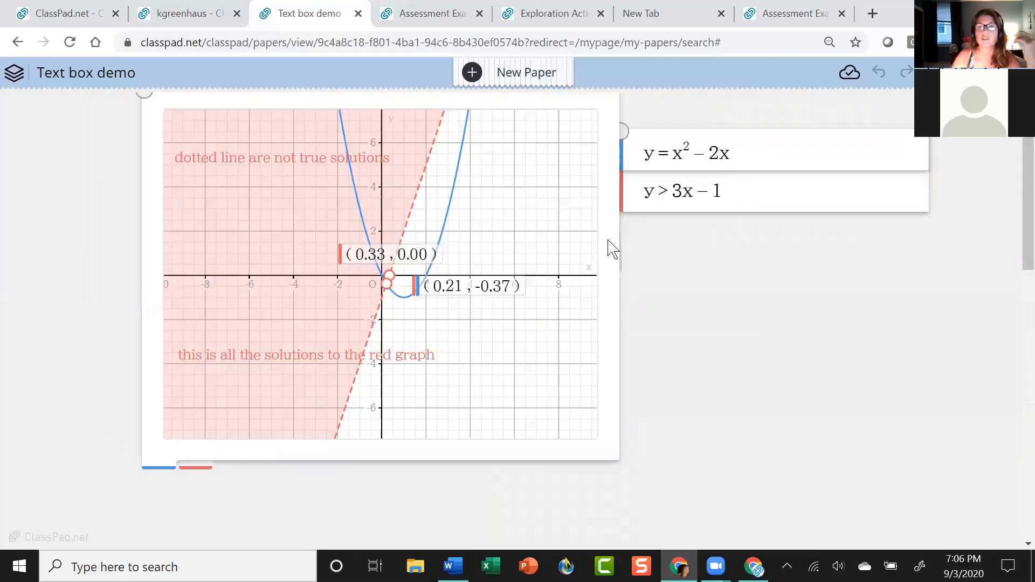
scroll(630, 261, down, 3)
scroll(665, 376, up, 1)
scroll(670, 365, down, 3)
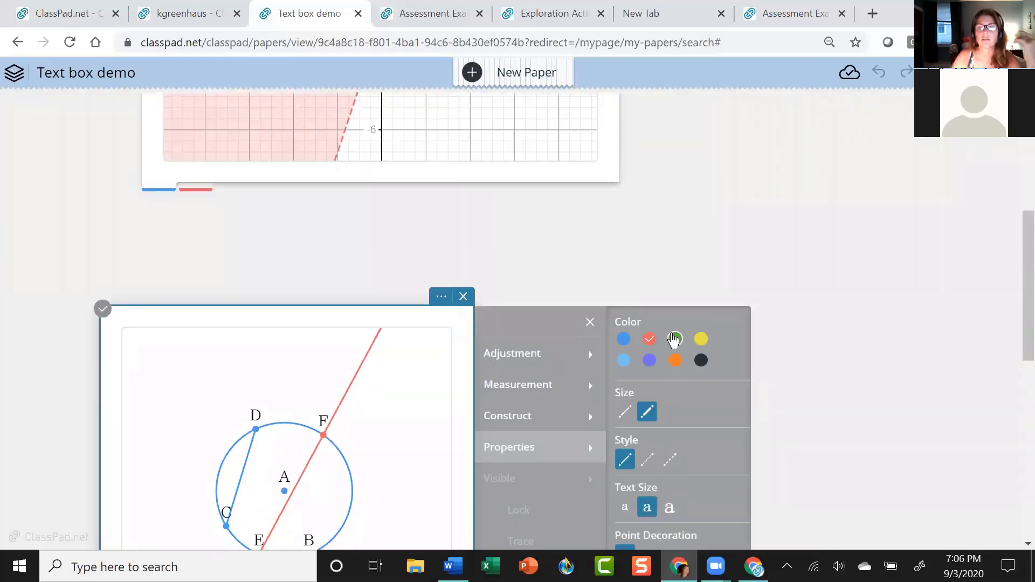
scroll(815, 388, down, 4)
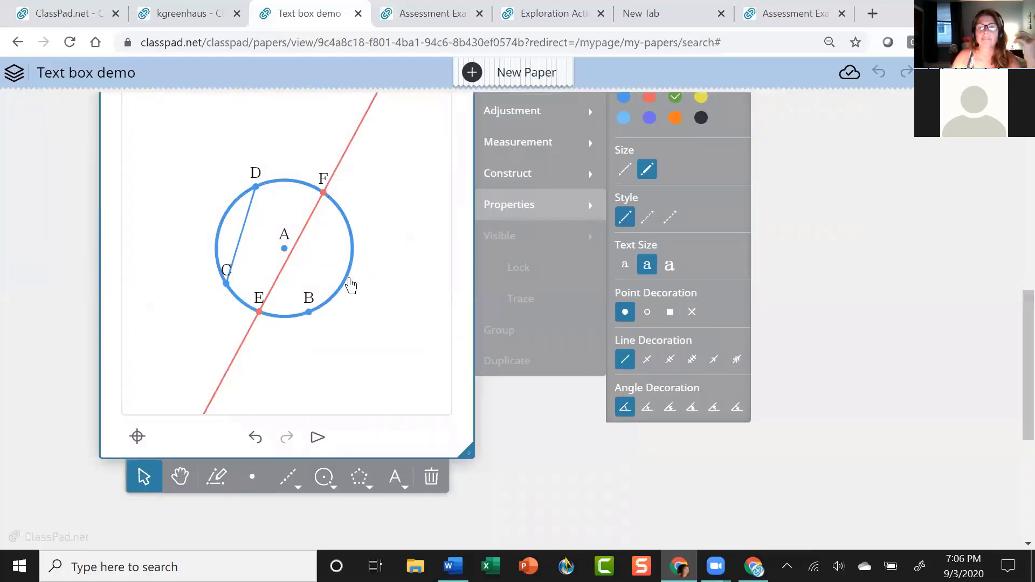
click(347, 284)
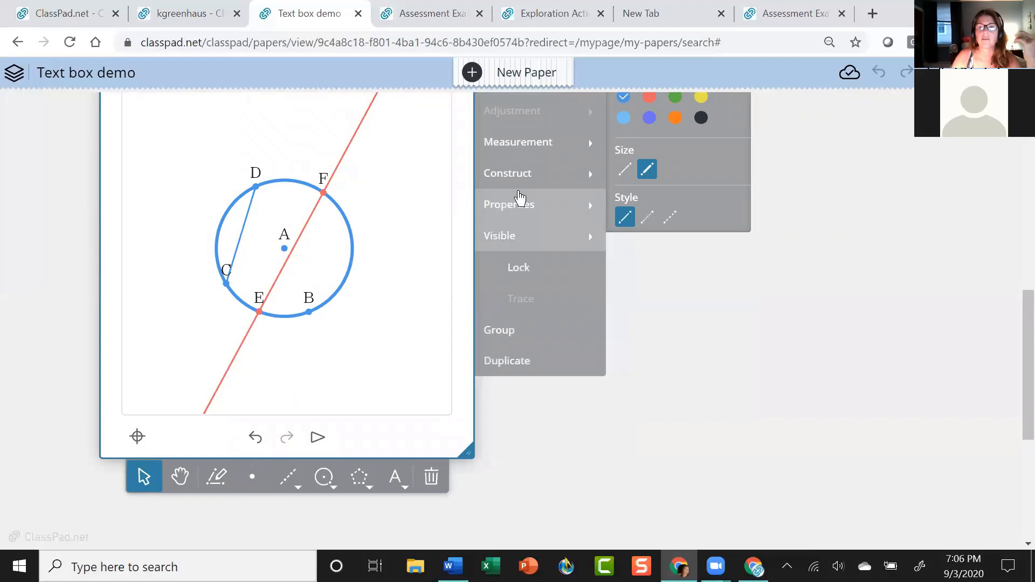
click(526, 183)
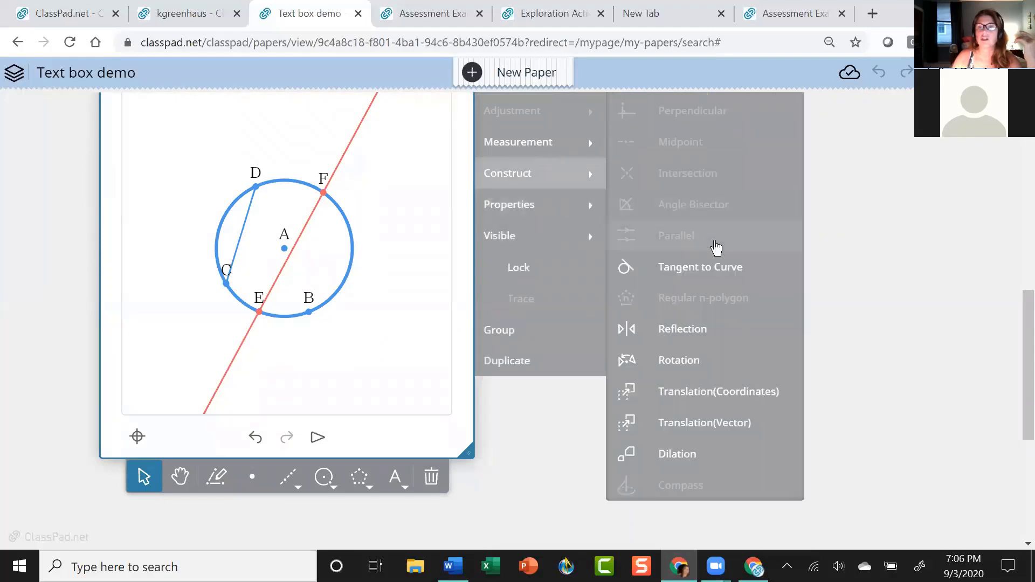
click(705, 273)
scroll(751, 249, up, 3)
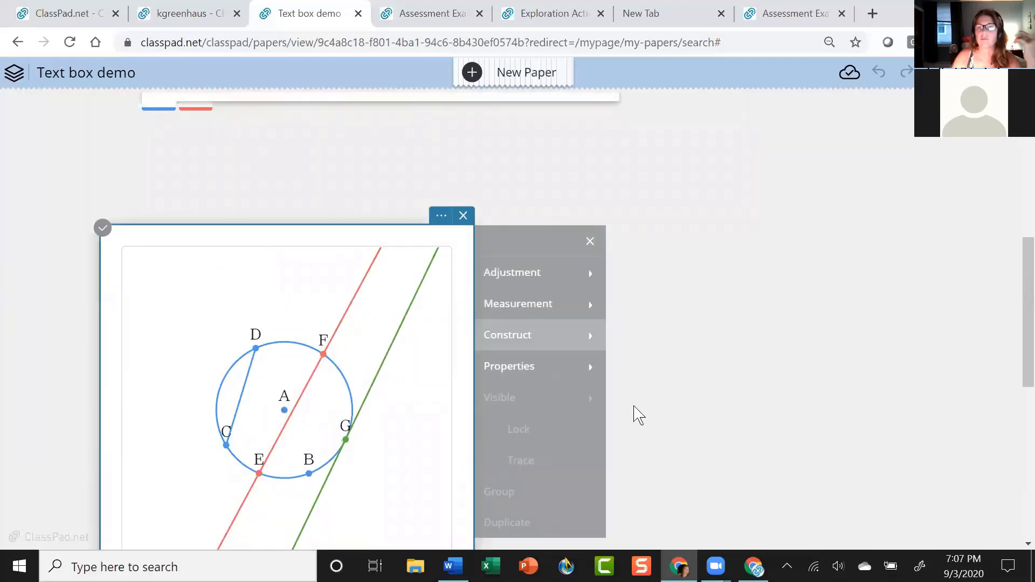
scroll(647, 408, down, 2)
drag(345, 360, 351, 315)
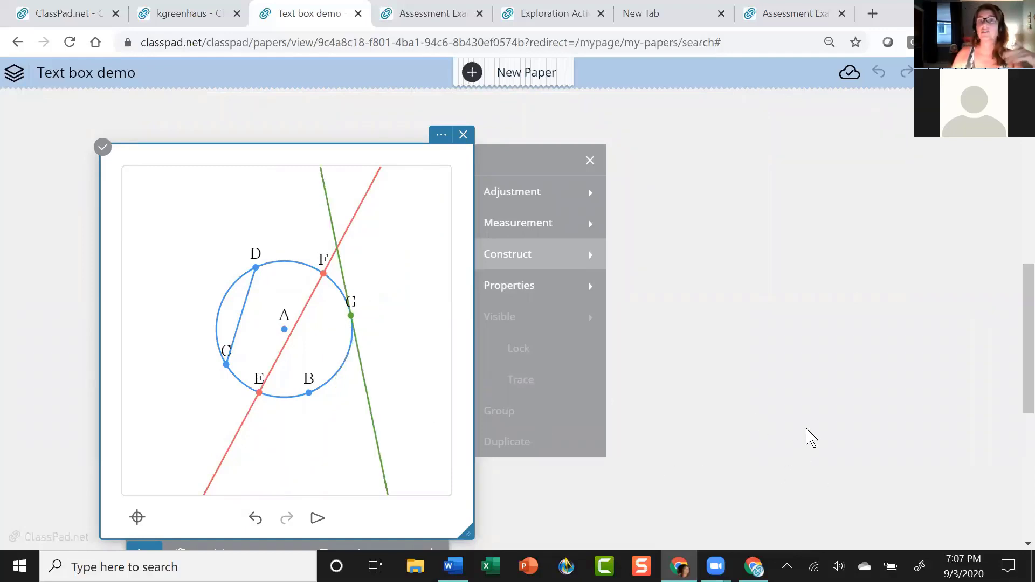
Drag the geometry box's right edge outward to make it wider.
scroll(804, 437, down, 2)
scroll(802, 435, up, 2)
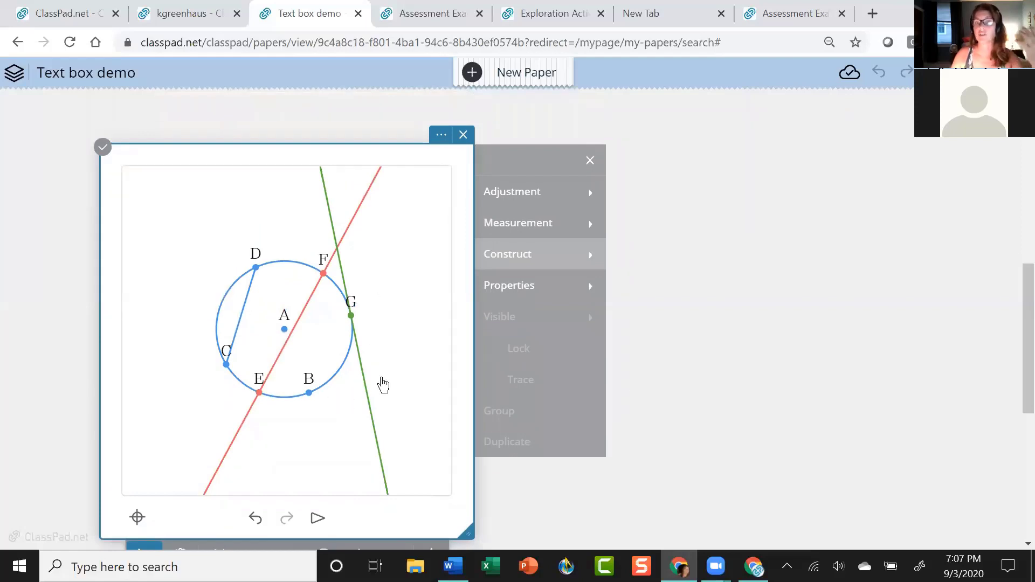
drag(475, 403, 661, 411)
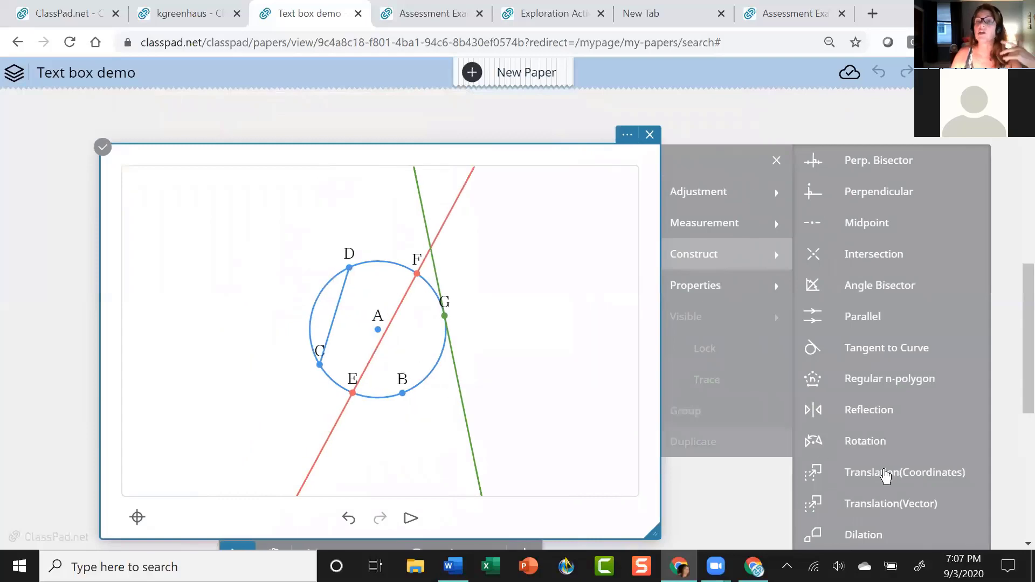
scroll(744, 485, down, 3)
Give the green line the visible label 'tangent'.
scroll(742, 478, up, 5)
scroll(743, 480, down, 1)
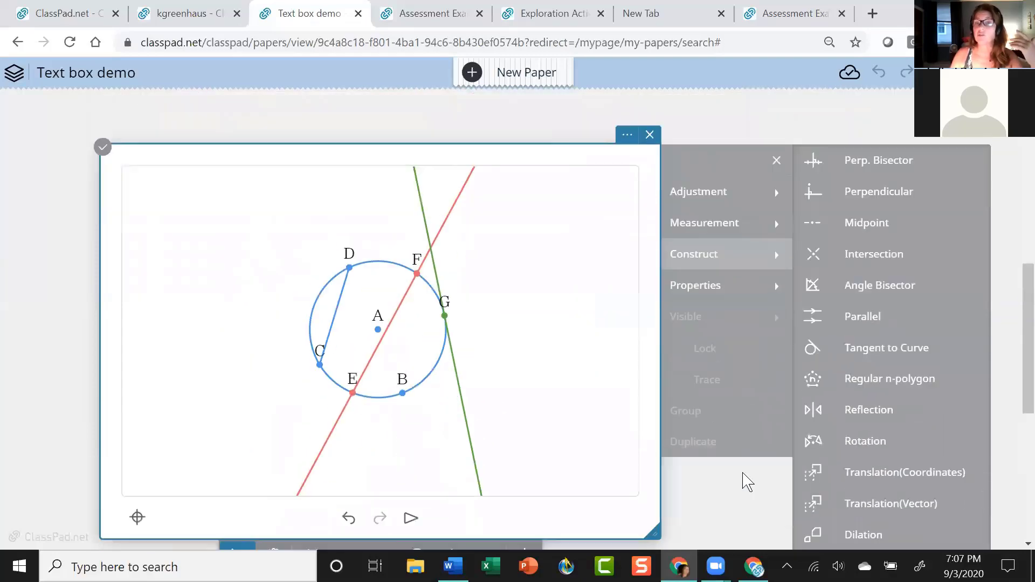
scroll(746, 475, down, 1)
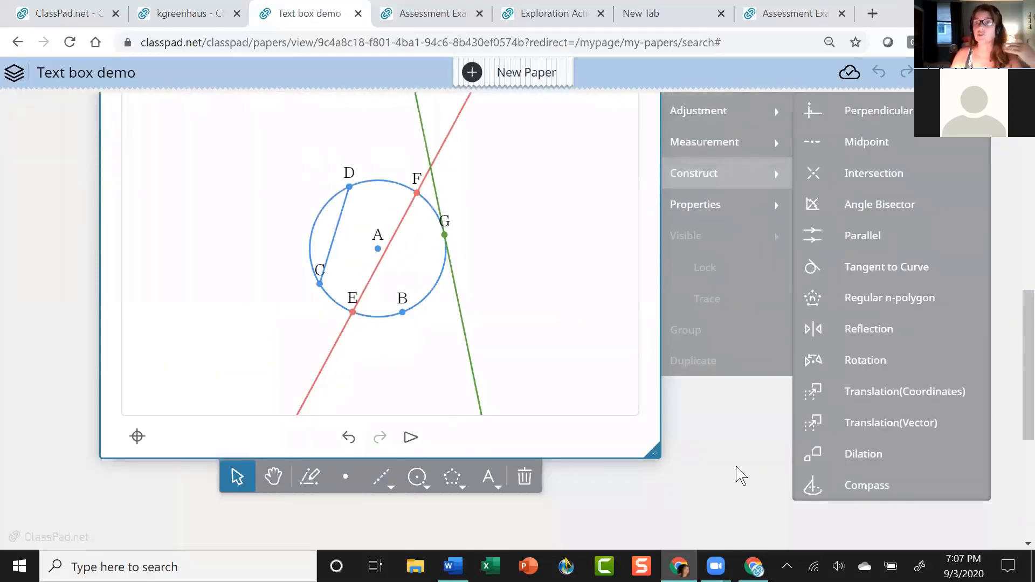
click(726, 465)
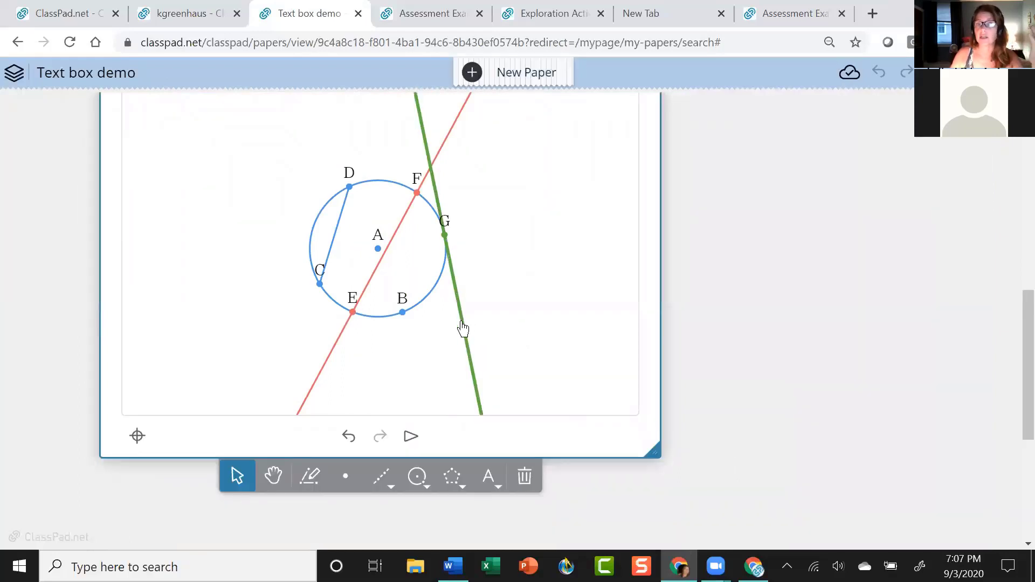
scroll(742, 346, up, 3)
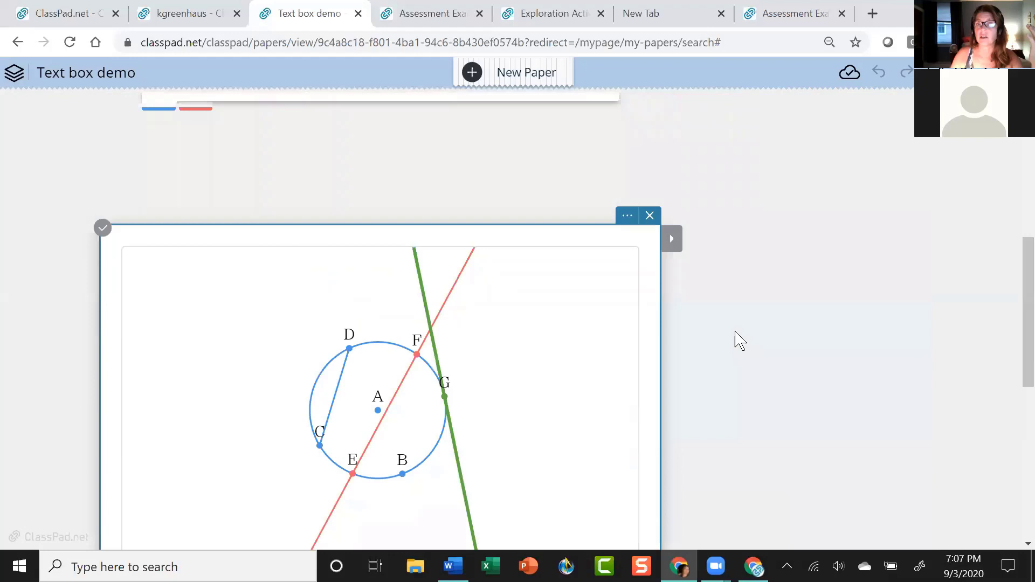
click(673, 247)
click(739, 409)
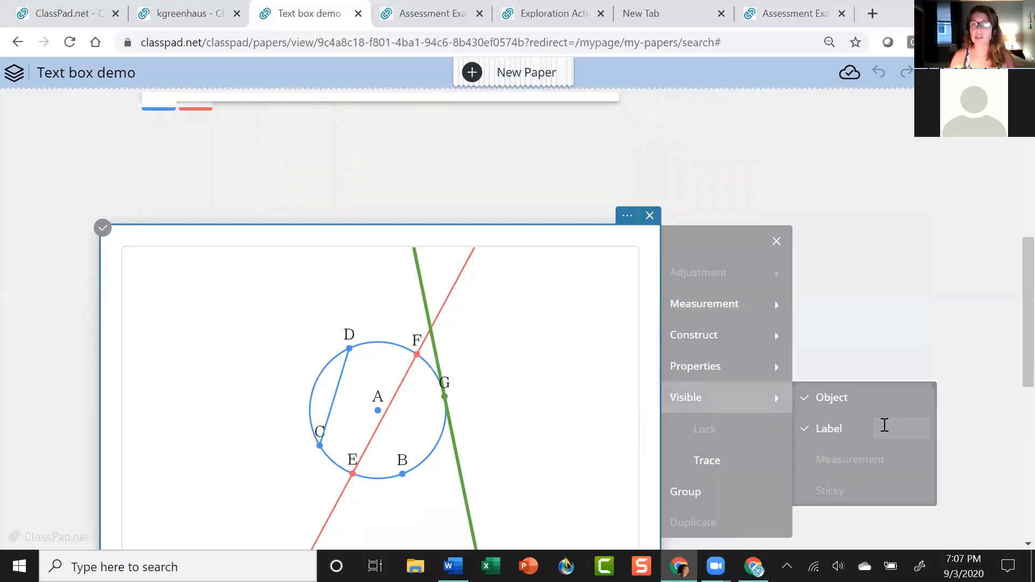
click(885, 427)
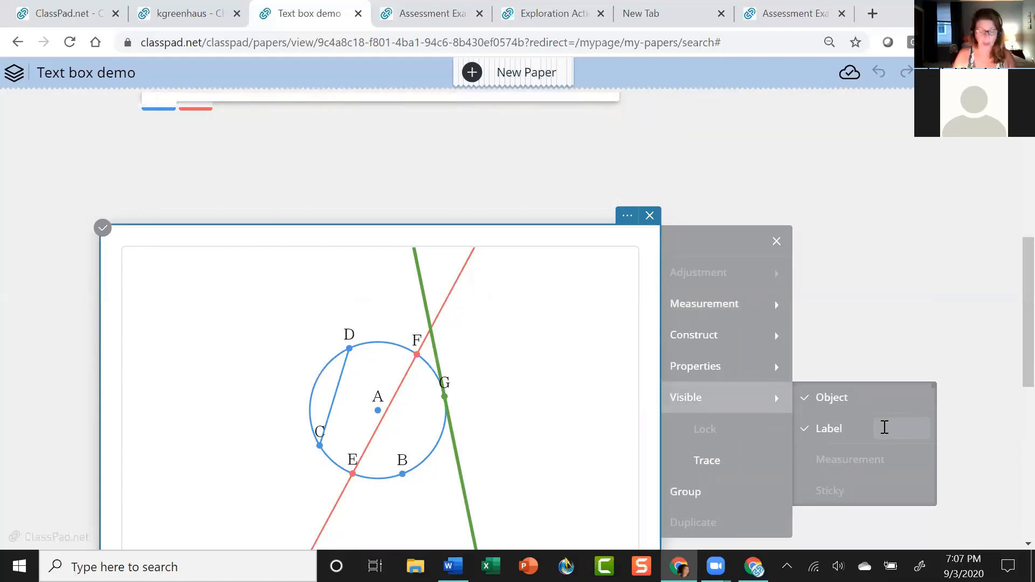
text(tangent)
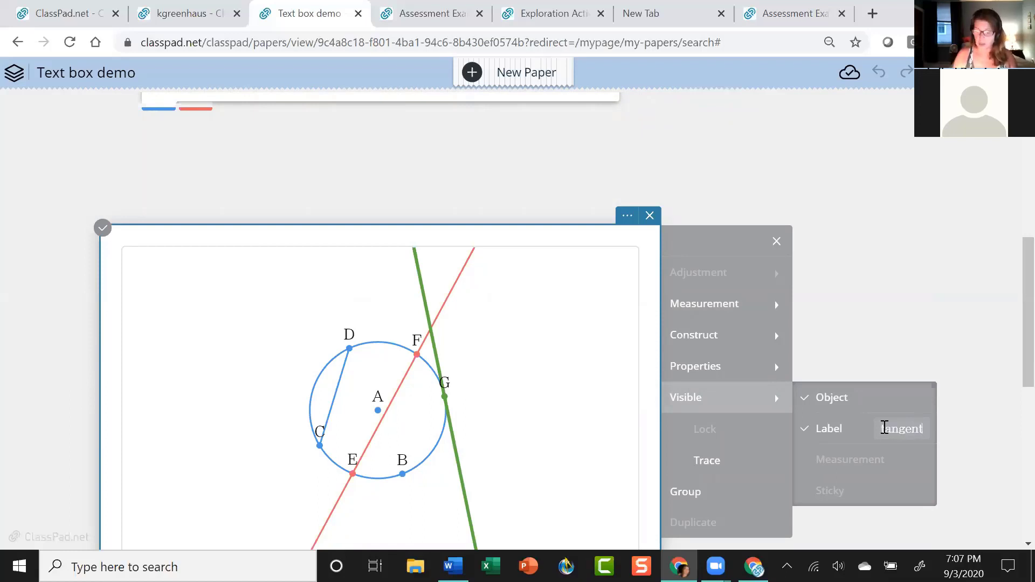
key(Return)
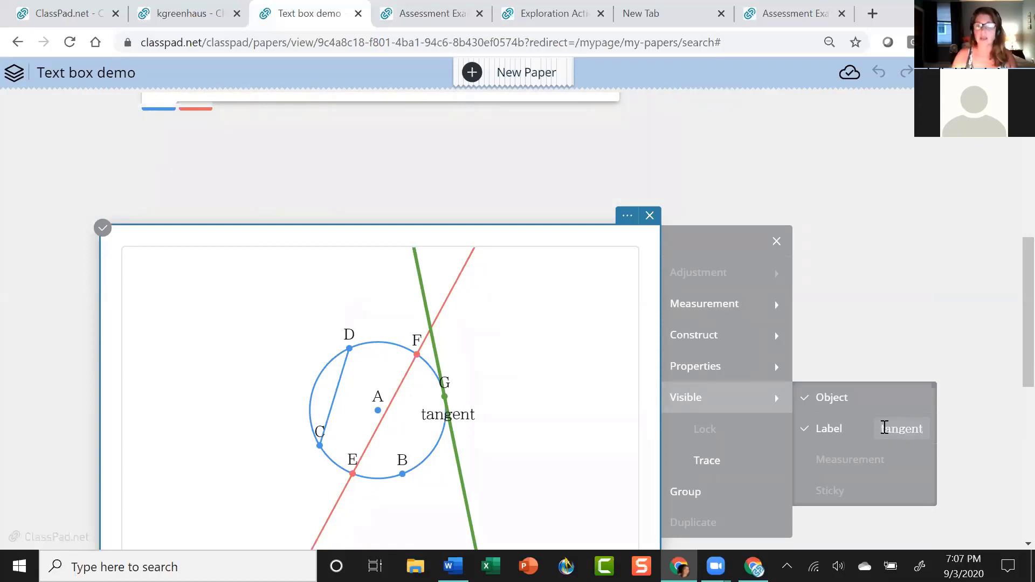
Move the tangent label aside and drag point G up to the circle's top.
scroll(856, 419, up, 3)
scroll(980, 380, down, 5)
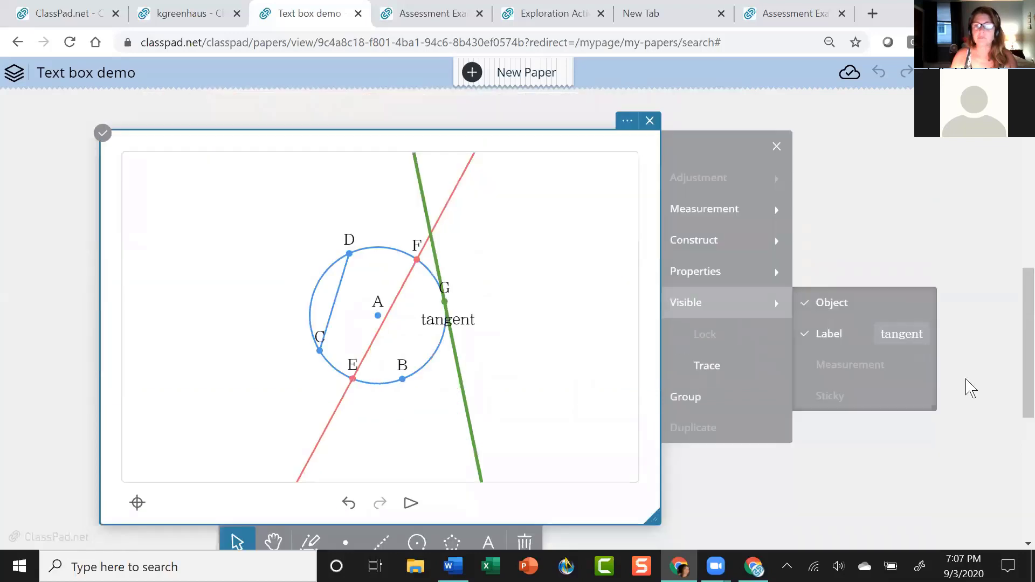
drag(467, 253, 532, 288)
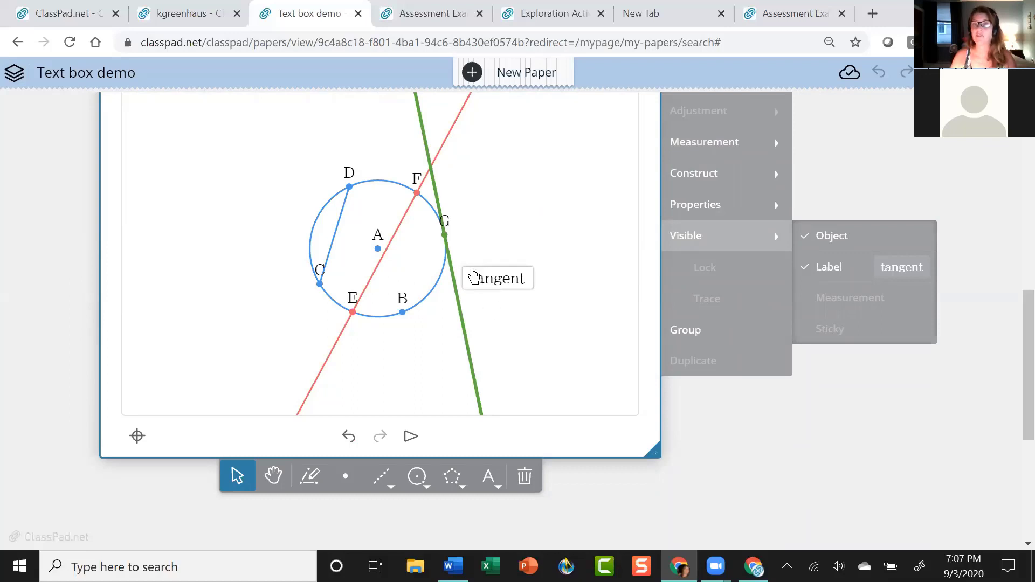
click(445, 241)
drag(445, 241, 378, 183)
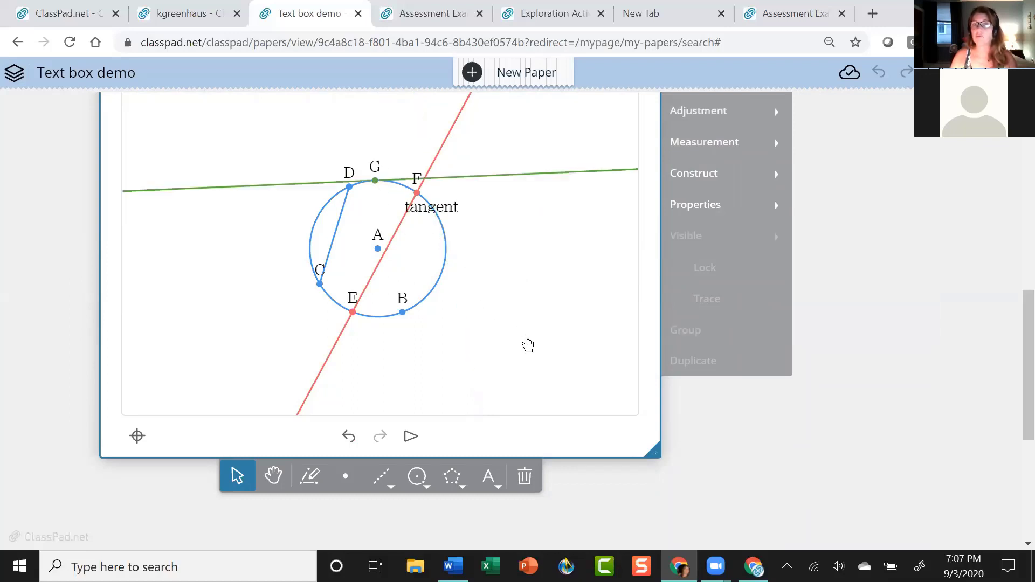
click(450, 213)
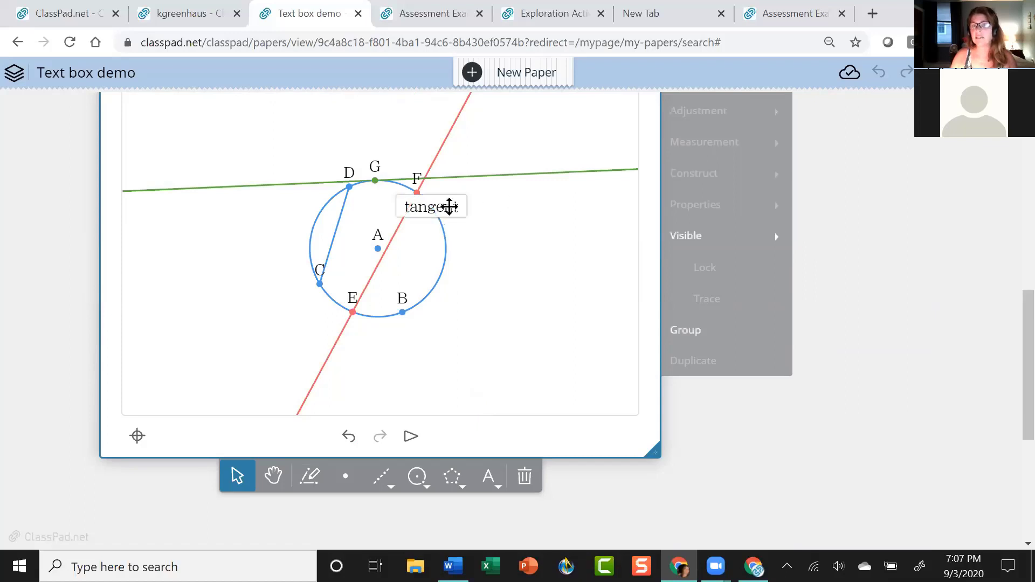
click(547, 264)
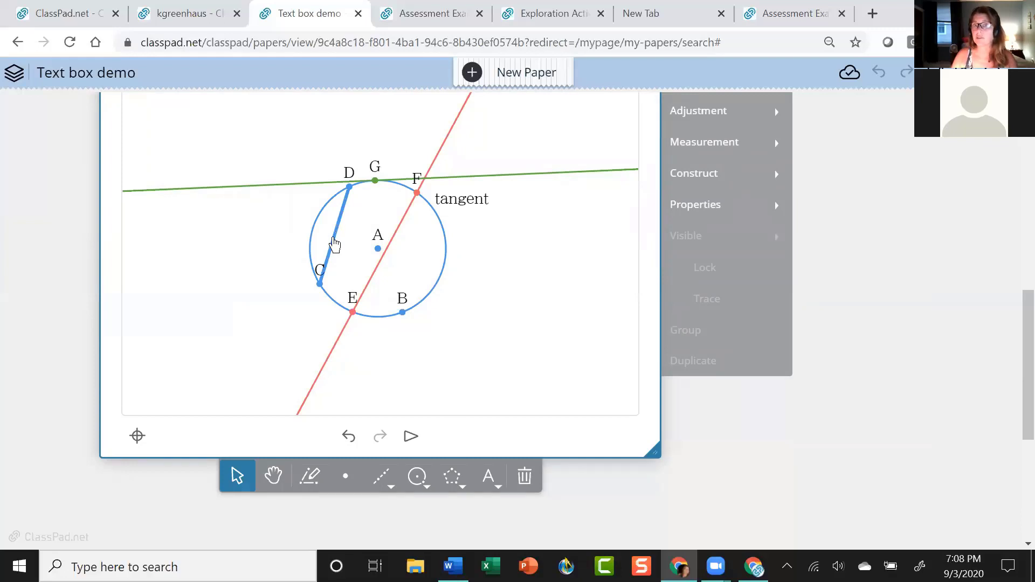
Turn on segment CD's label and name it 'chord'.
click(343, 234)
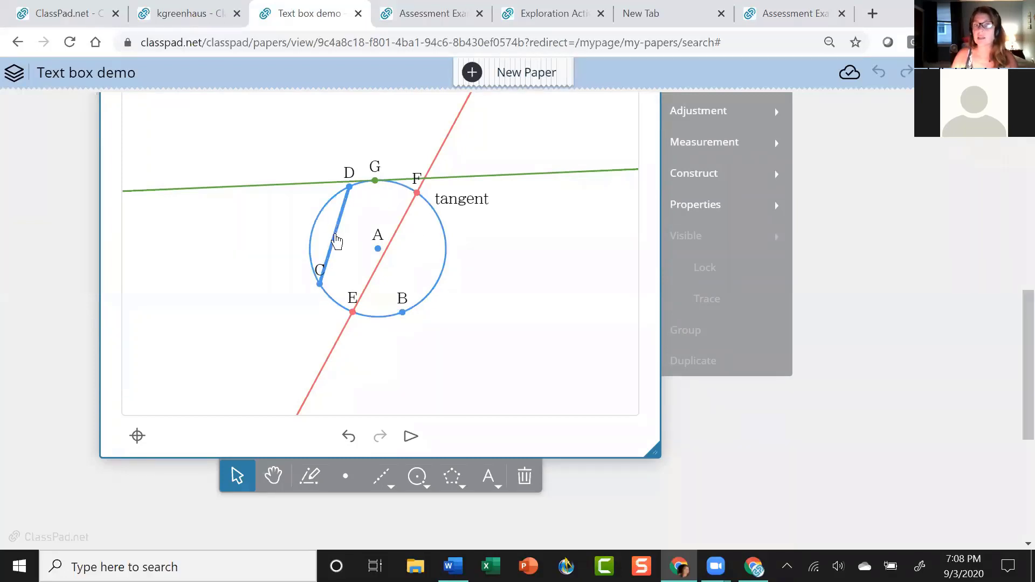
click(749, 251)
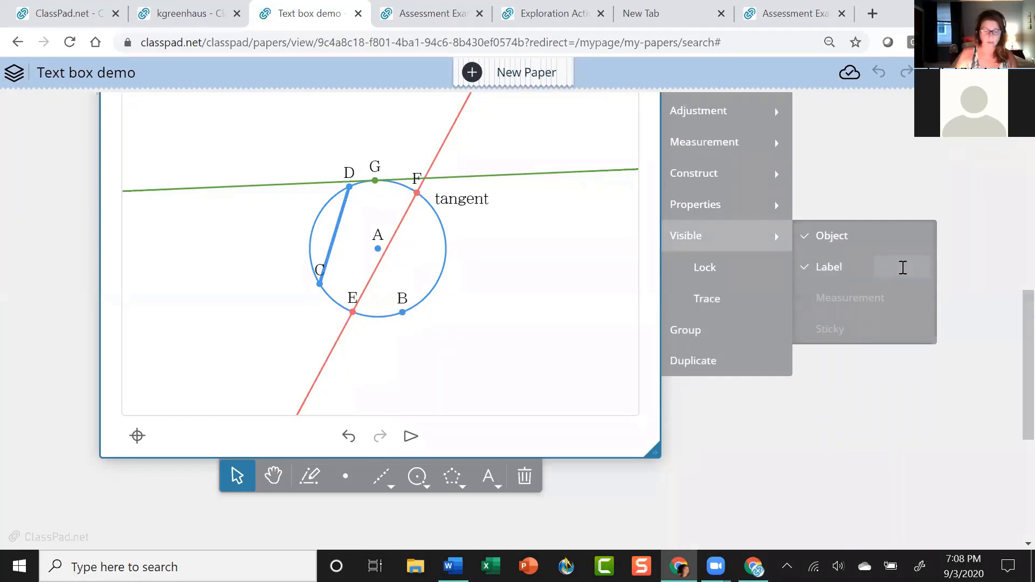
click(903, 268)
text(chords)
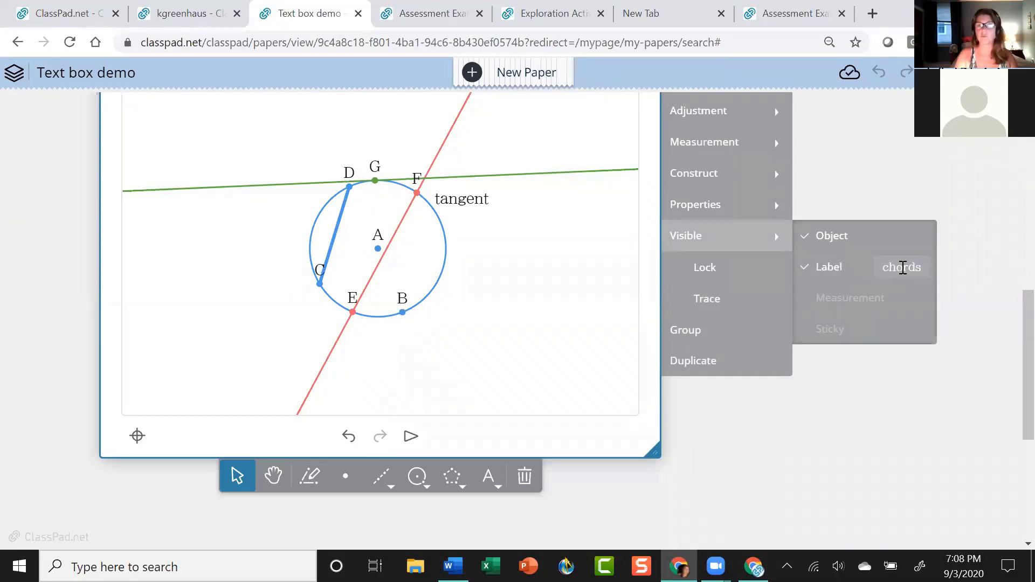
key(Return)
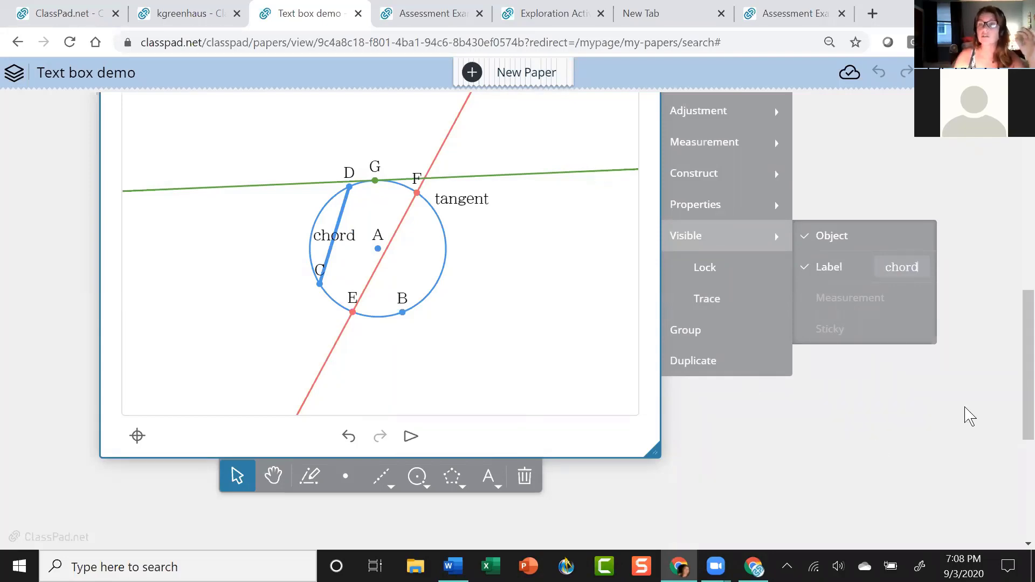
scroll(968, 407, up, 6)
scroll(970, 399, down, 5)
scroll(971, 399, down, 1)
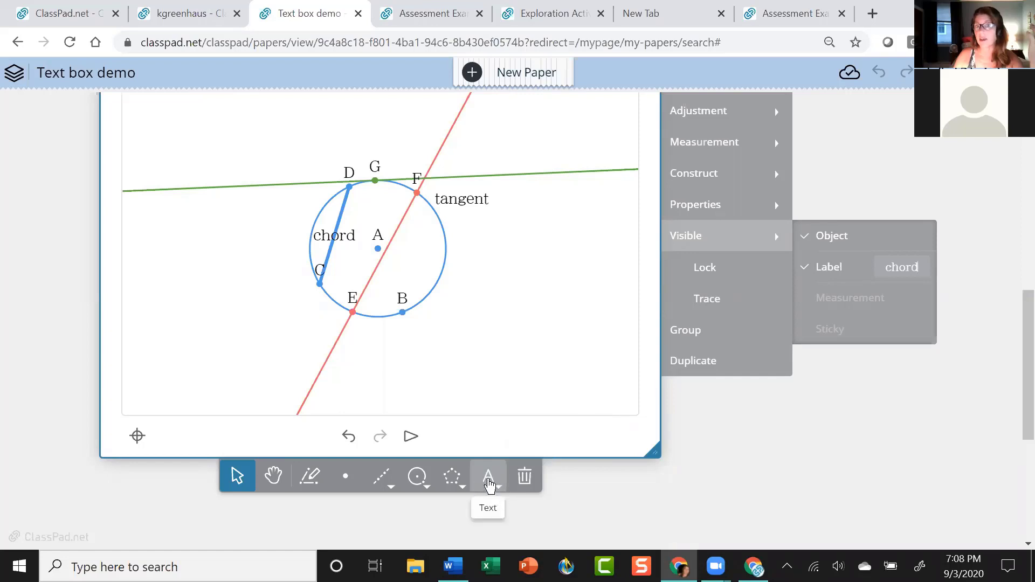
Add the text 'Lines that intersect circles' and drag it to the canvas's lower left.
click(490, 485)
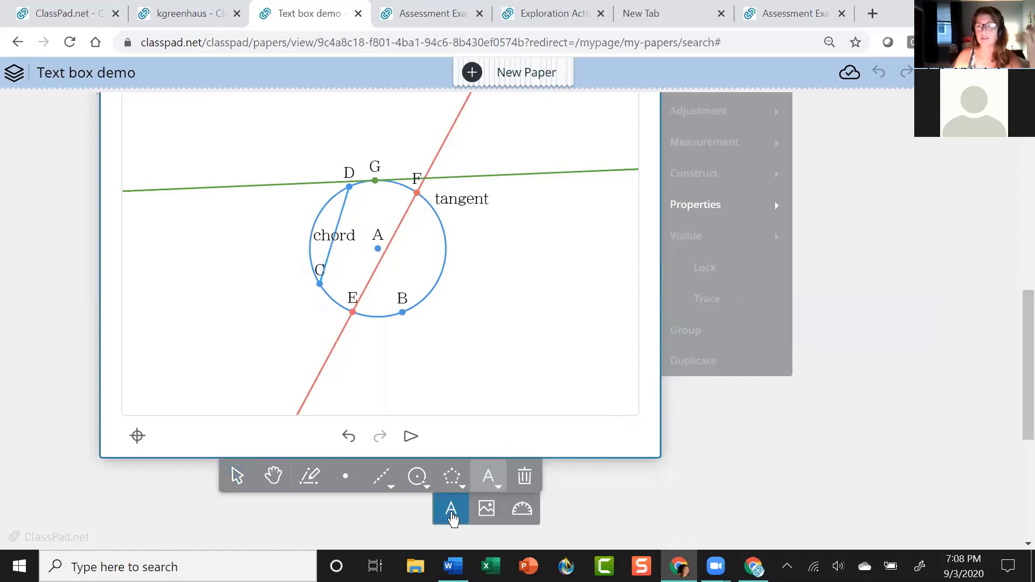
click(451, 511)
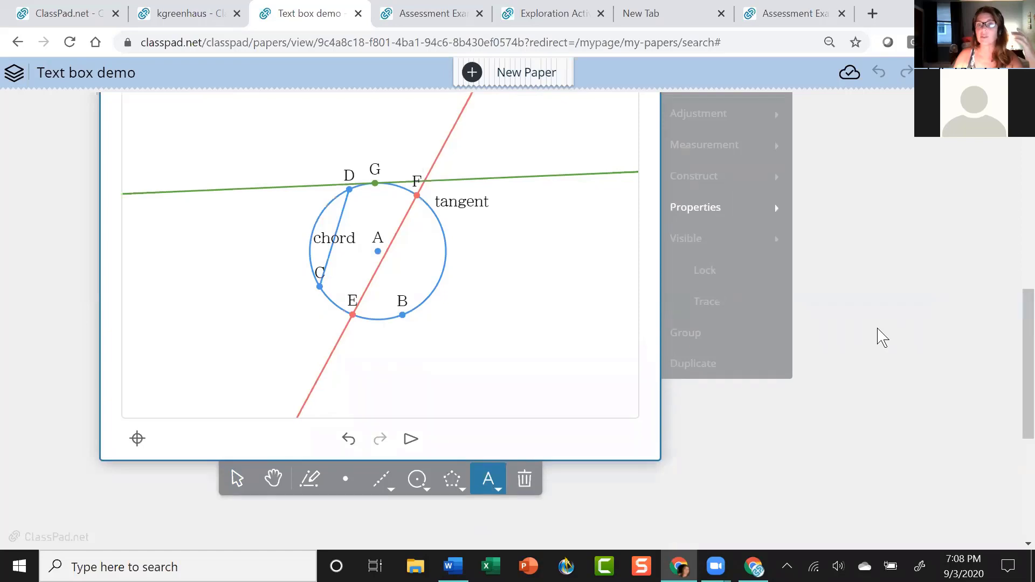
scroll(880, 337, up, 1)
scroll(881, 338, down, 3)
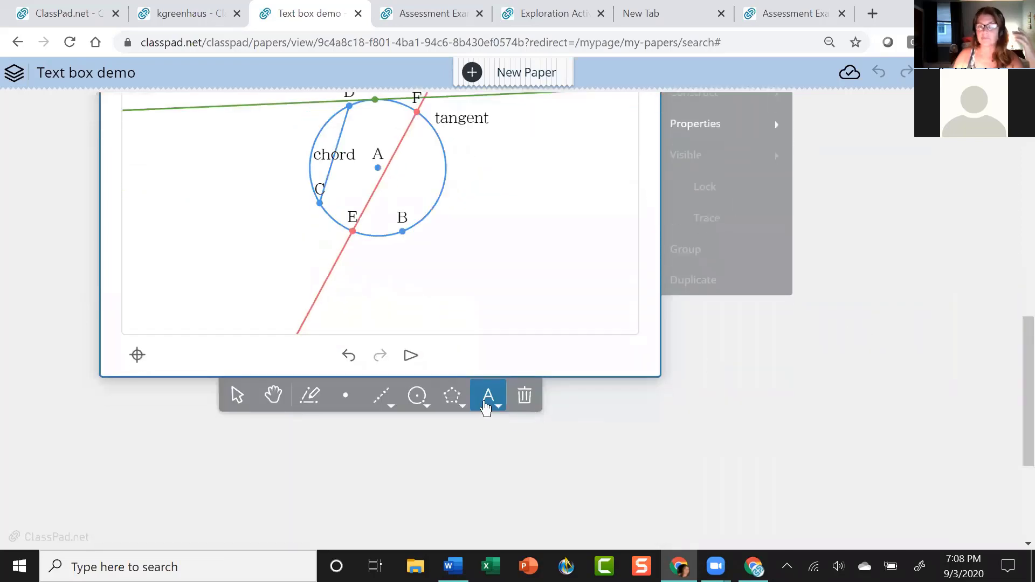
click(492, 403)
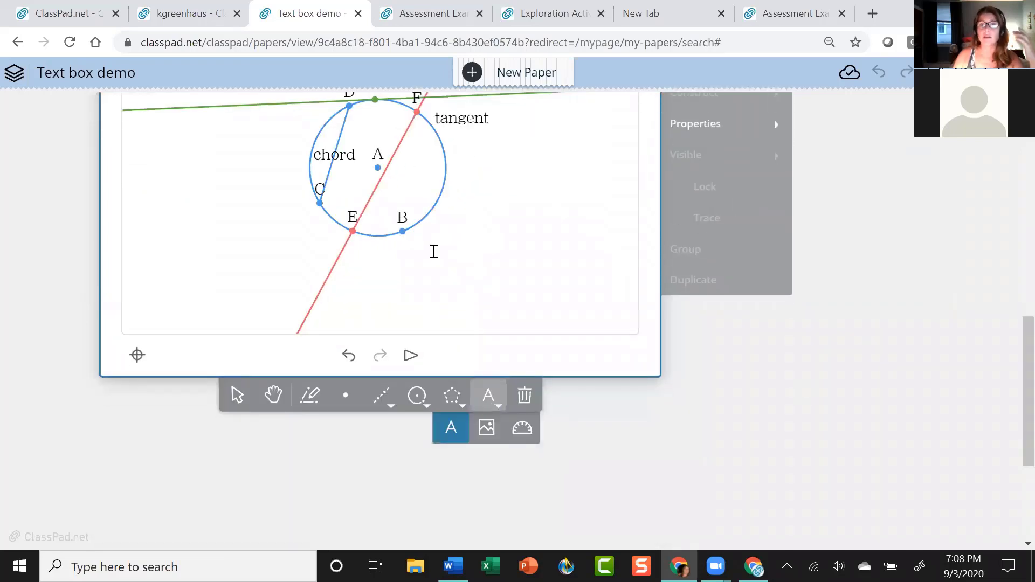
click(394, 279)
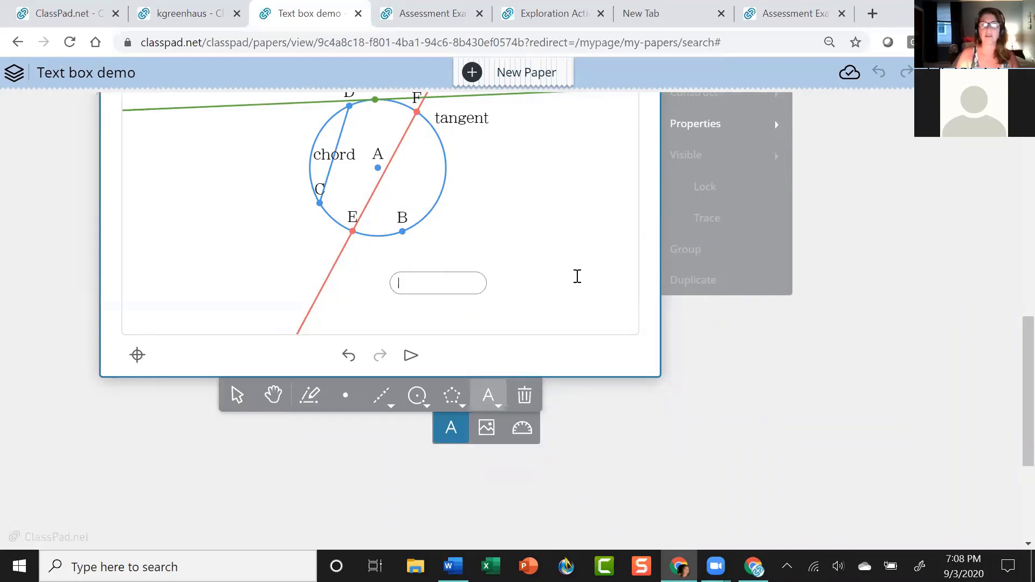
text(Lines t)
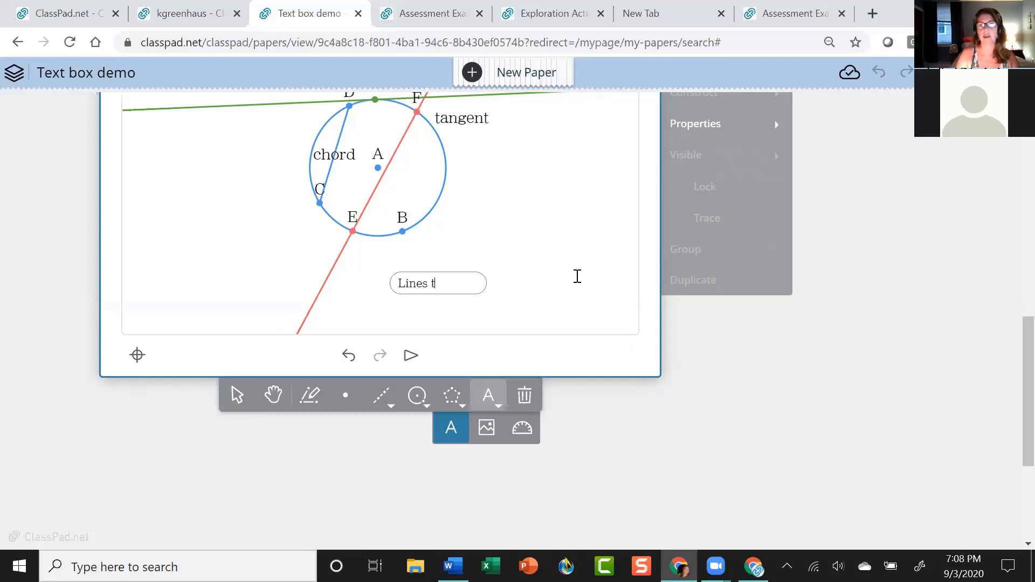
text(hat intersect )
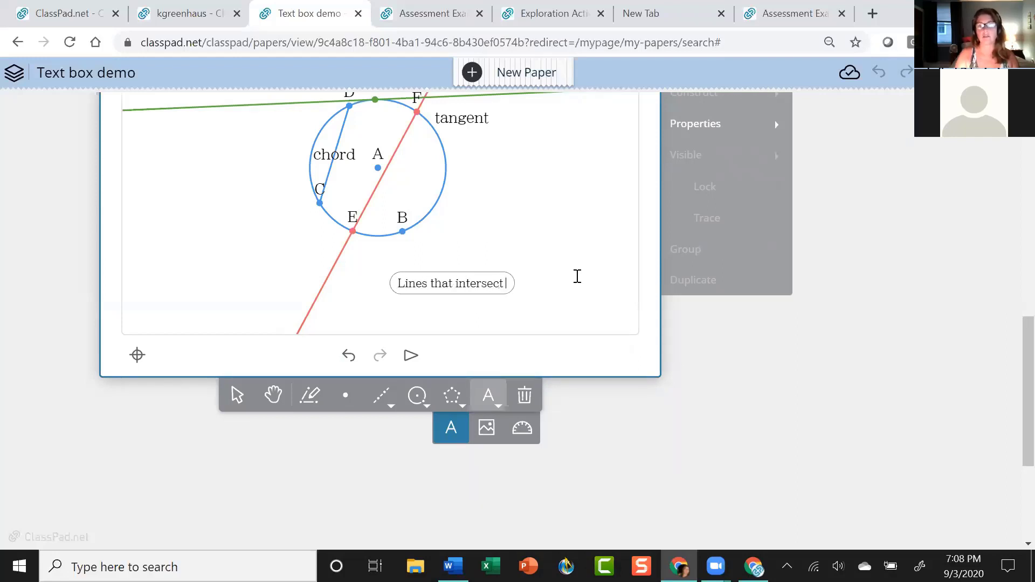
text(circles)
click(577, 277)
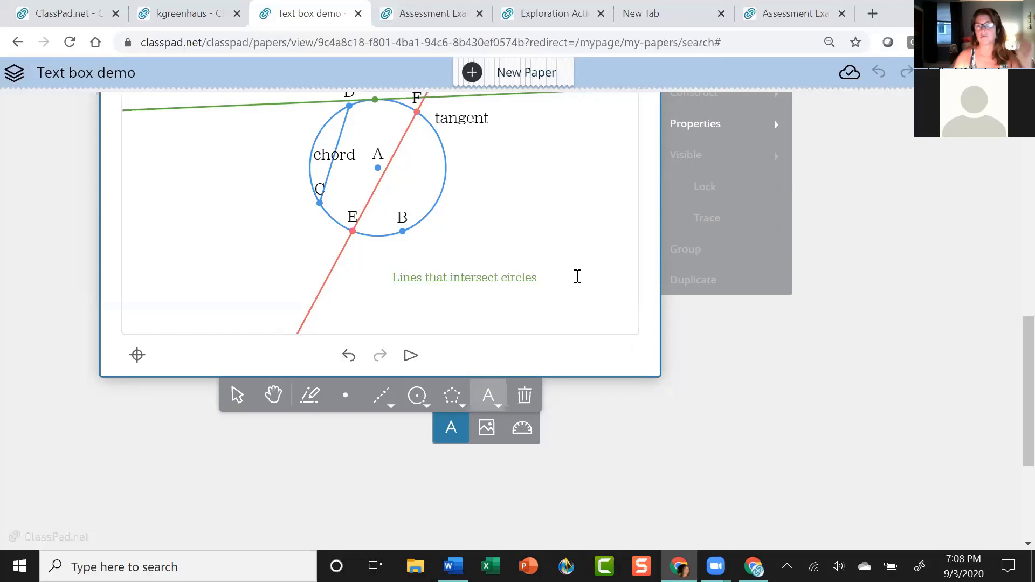
click(236, 394)
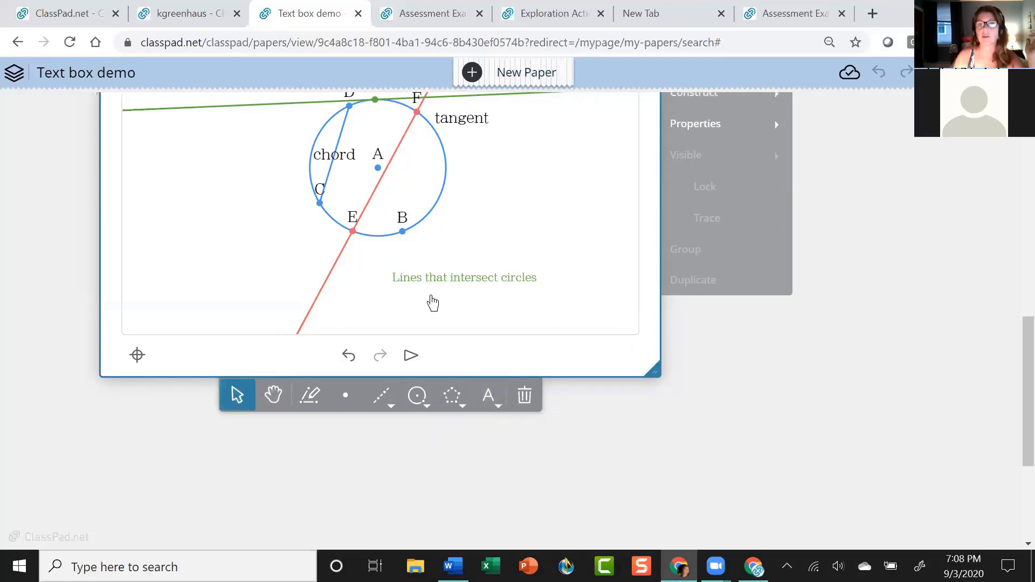
drag(453, 282, 177, 259)
scroll(862, 366, up, 3)
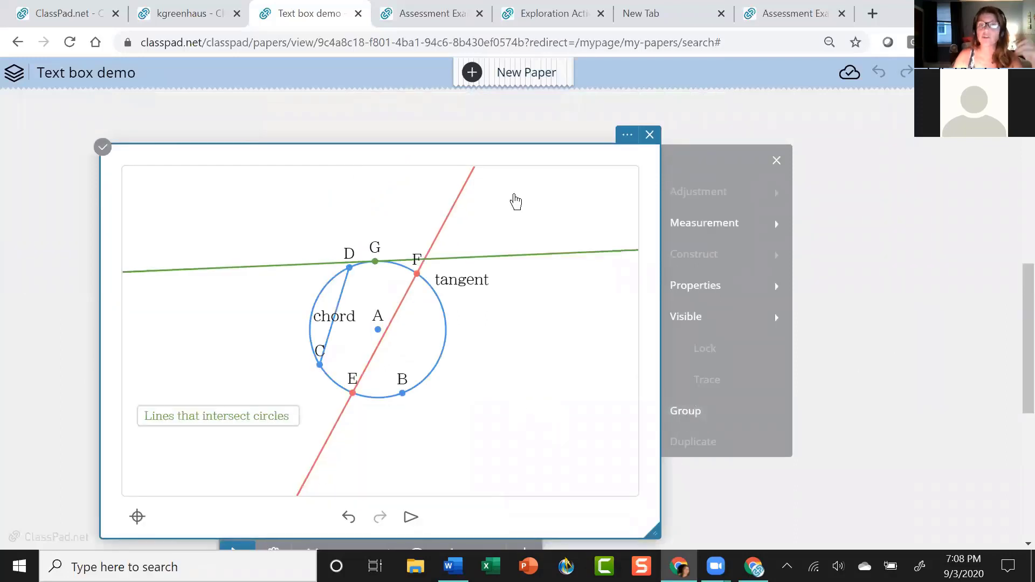
click(519, 255)
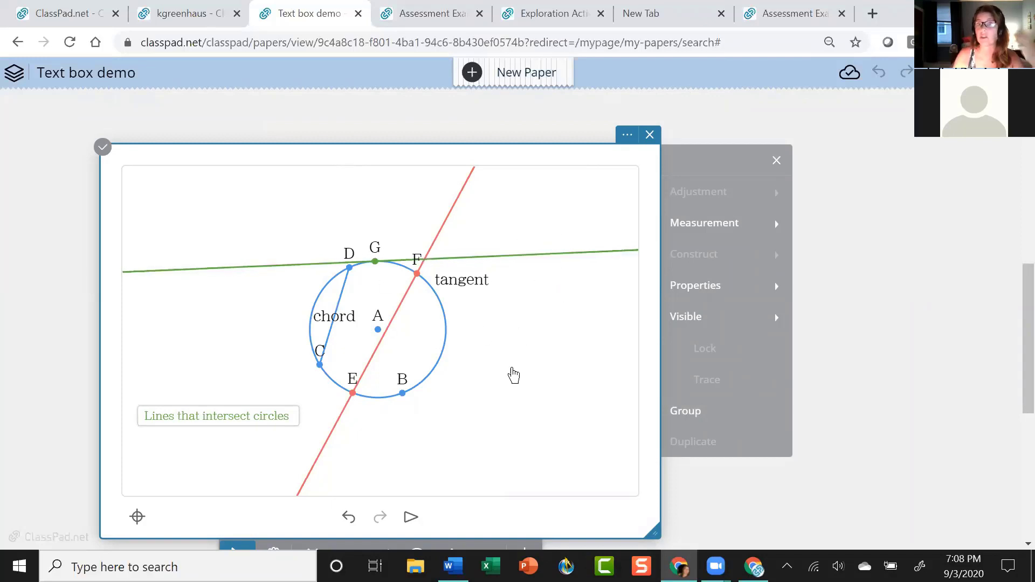
Scroll through the Text box demo paper, then switch to the Exploration Activity tab.
scroll(911, 313, up, 6)
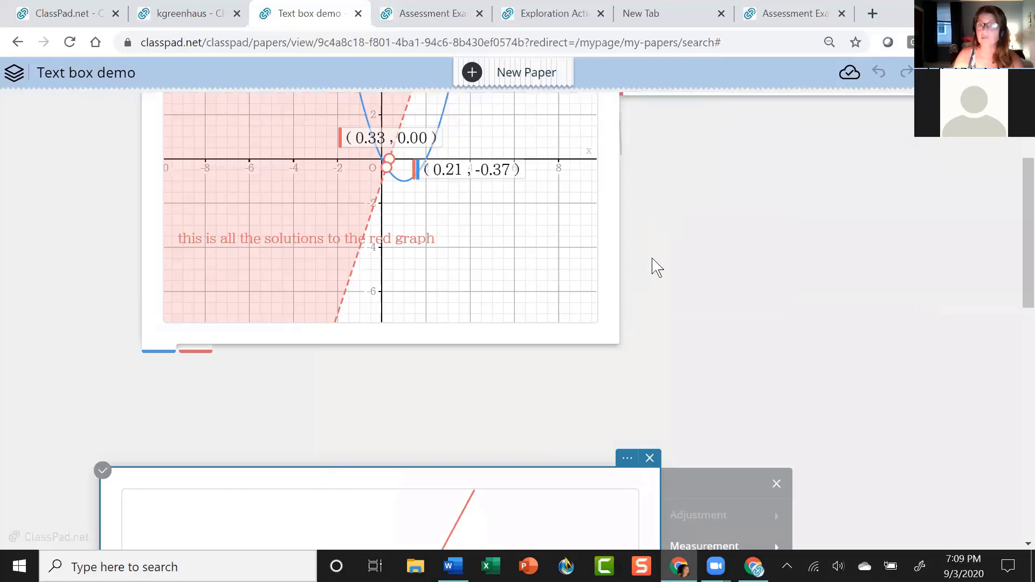
scroll(852, 310, down, 4)
scroll(884, 367, down, 4)
scroll(884, 367, up, 8)
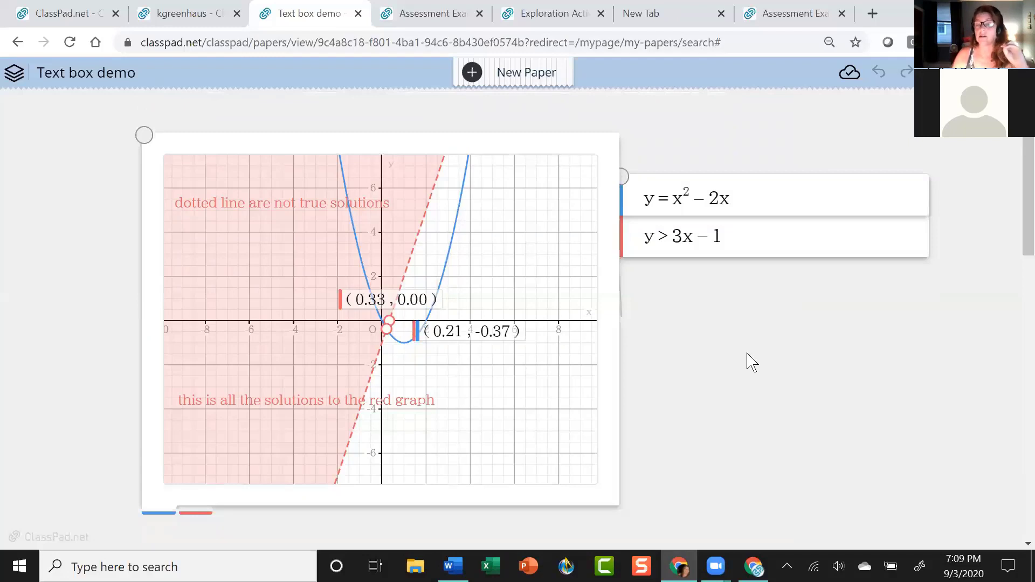
scroll(726, 364, down, 5)
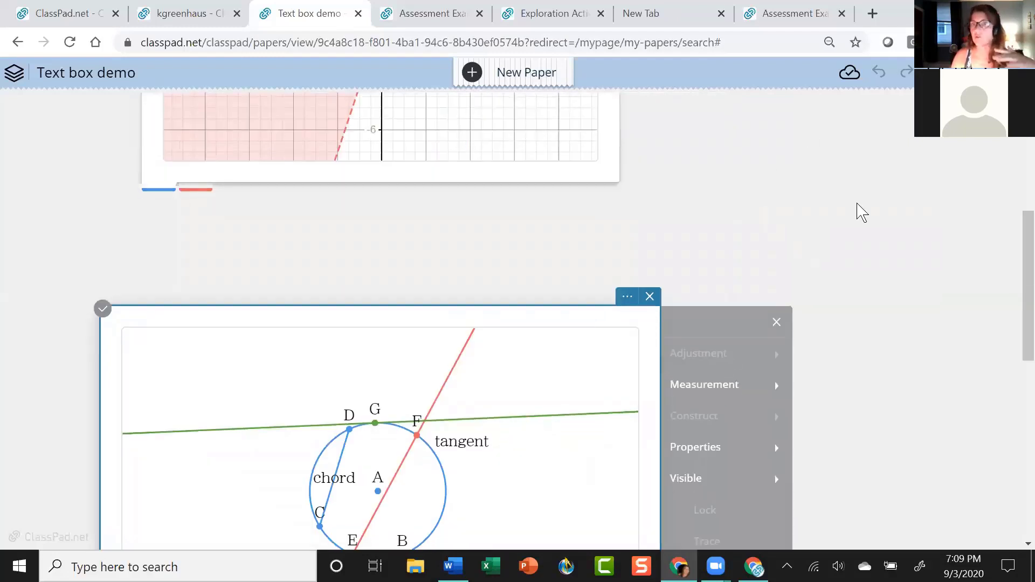
scroll(860, 212, up, 5)
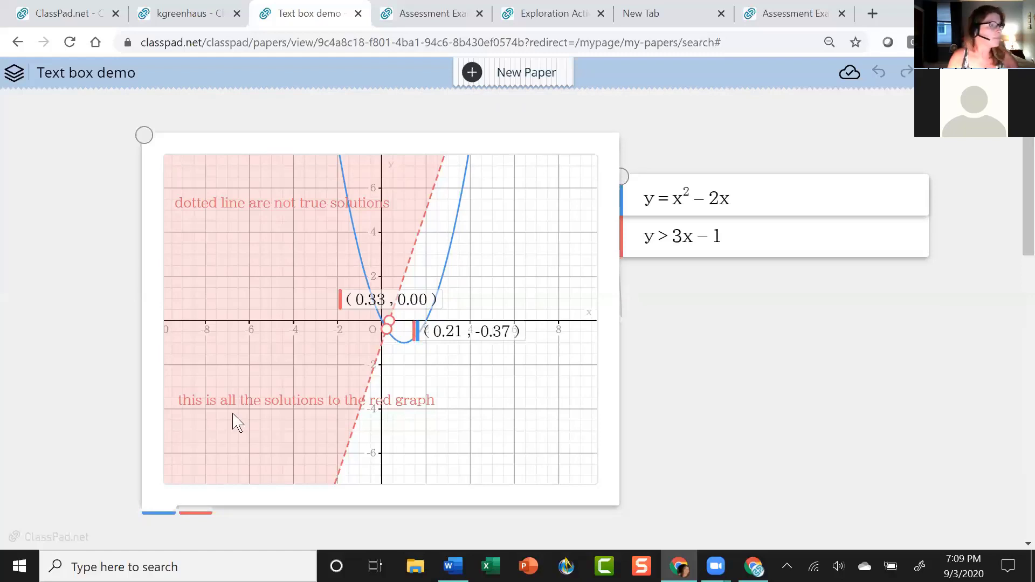
scroll(237, 423, down, 2)
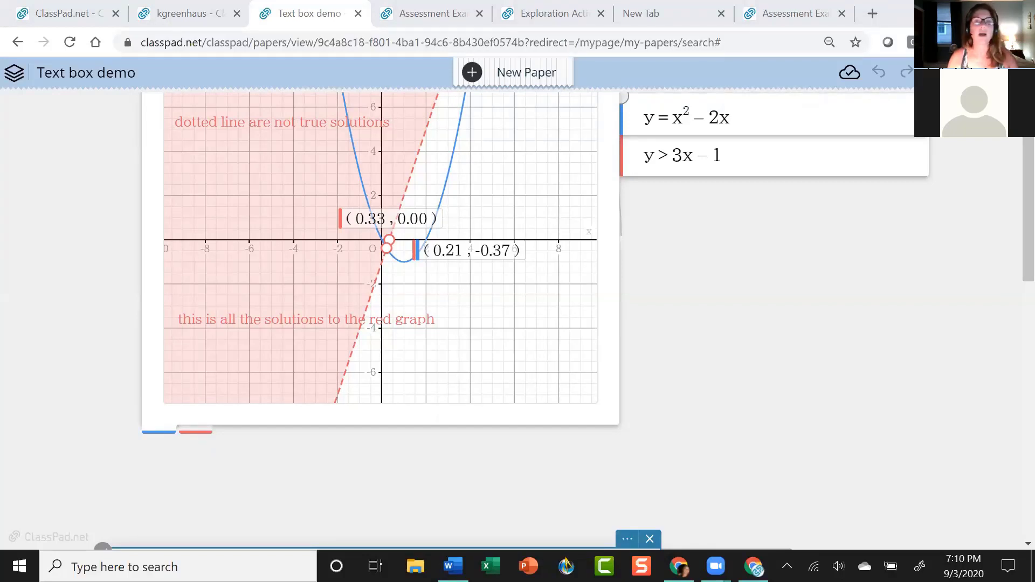
click(555, 19)
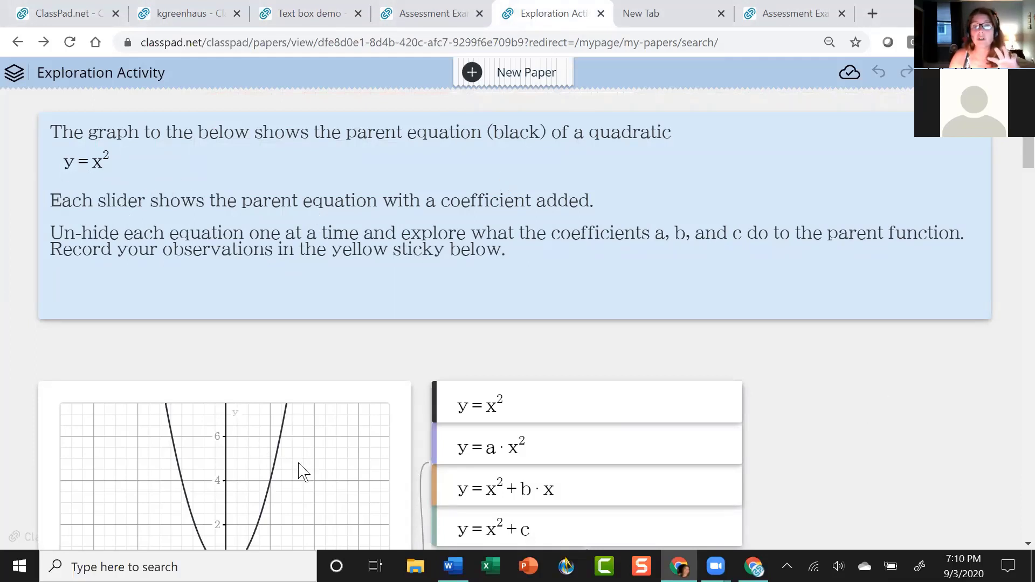
scroll(844, 477, down, 2)
scroll(844, 477, down, 3)
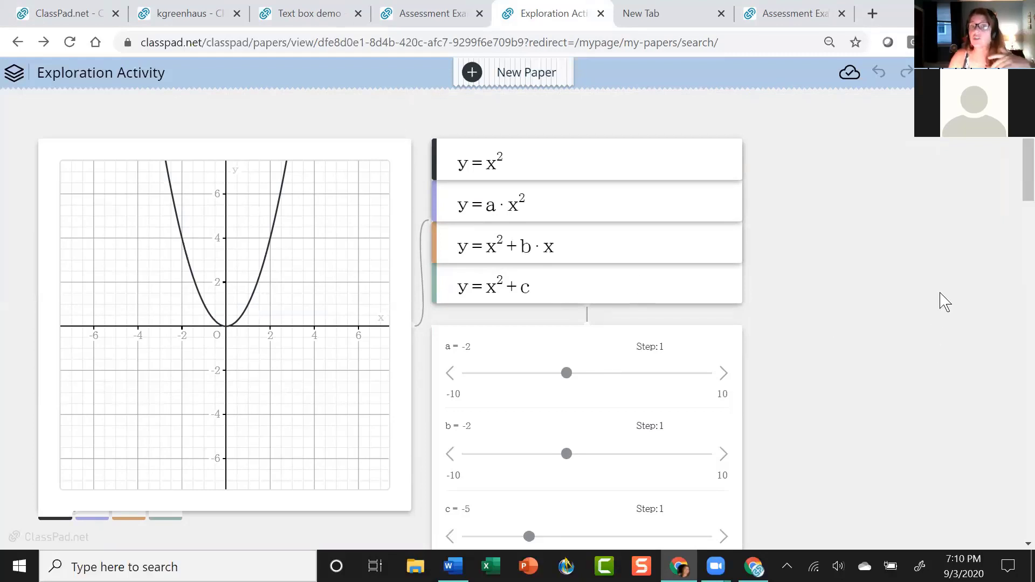
scroll(940, 304, down, 7)
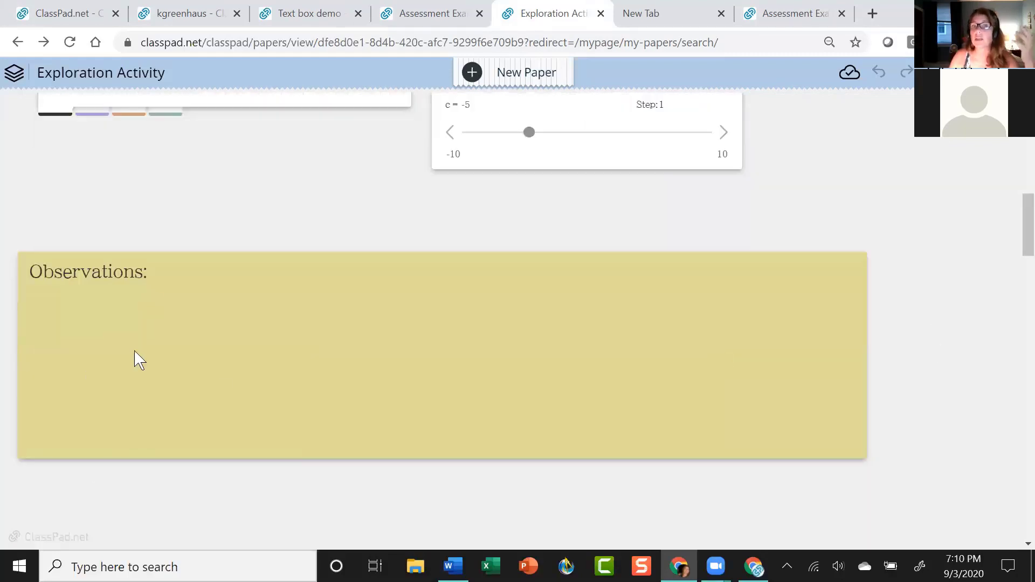
scroll(209, 462, up, 3)
scroll(213, 455, down, 3)
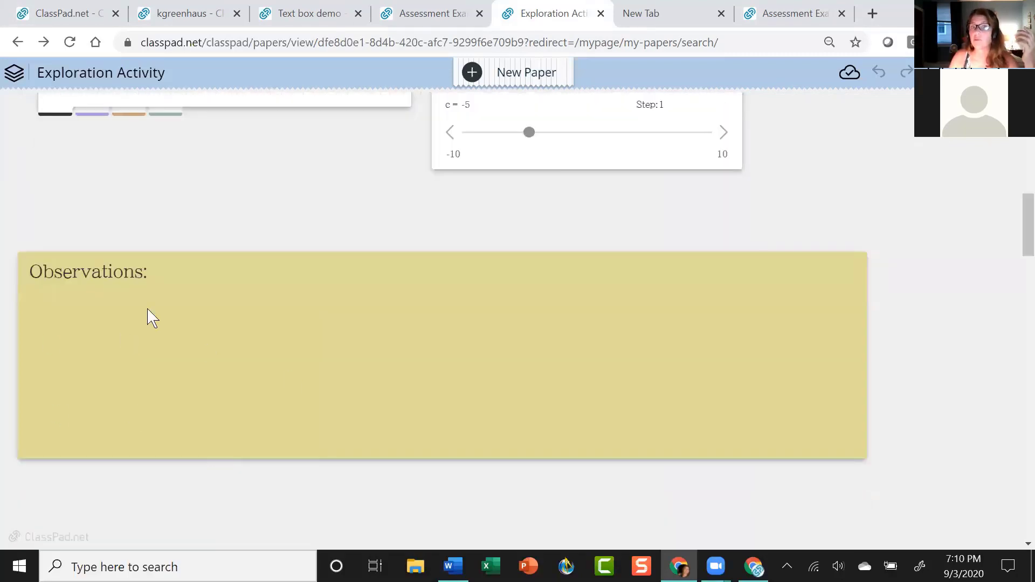
scroll(275, 428, up, 3)
scroll(302, 453, down, 3)
scroll(280, 439, up, 7)
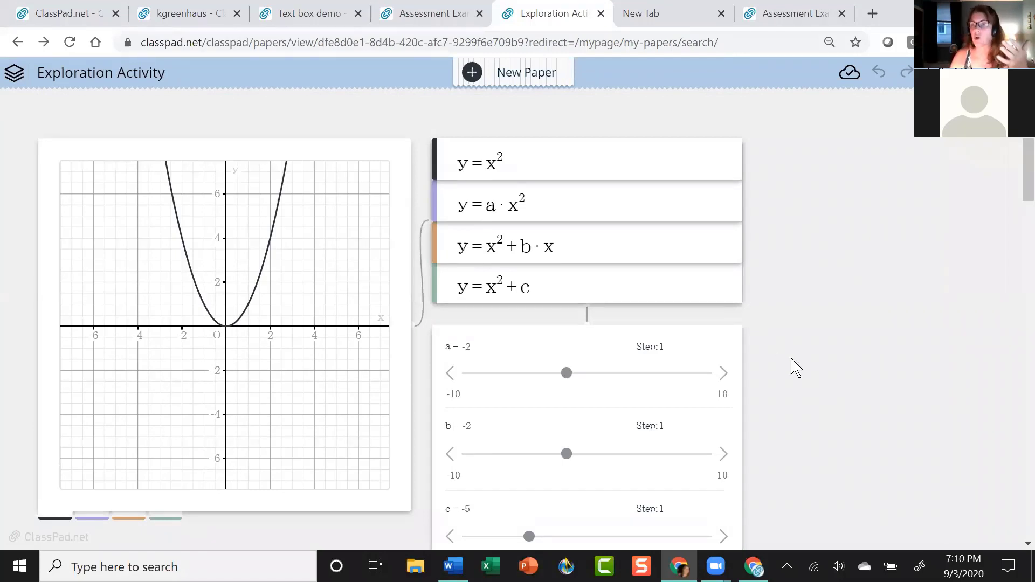
scroll(793, 367, up, 2)
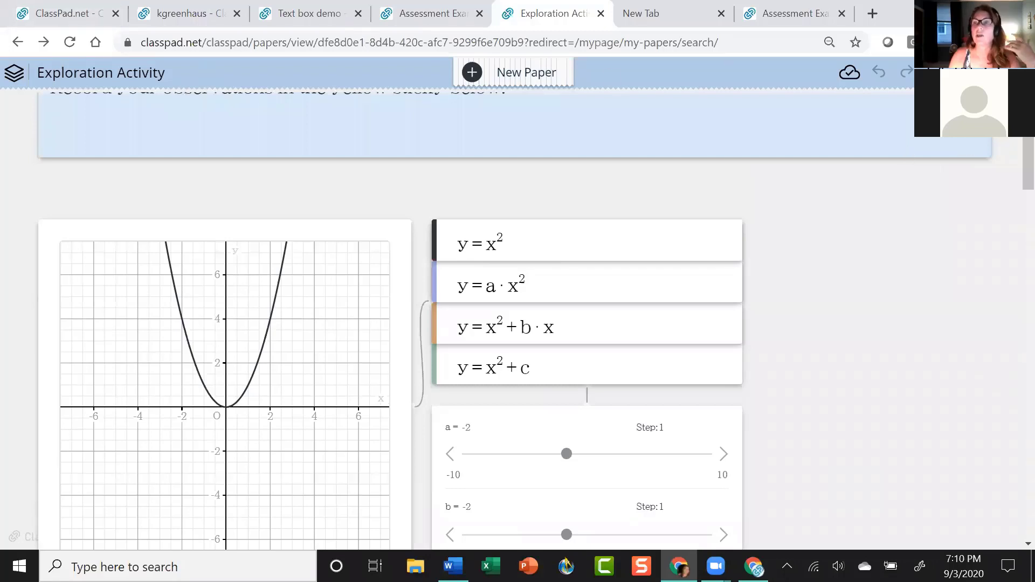
Share the Exploration Activity via URL Share as homework due 2020/09/04.
click(1017, 72)
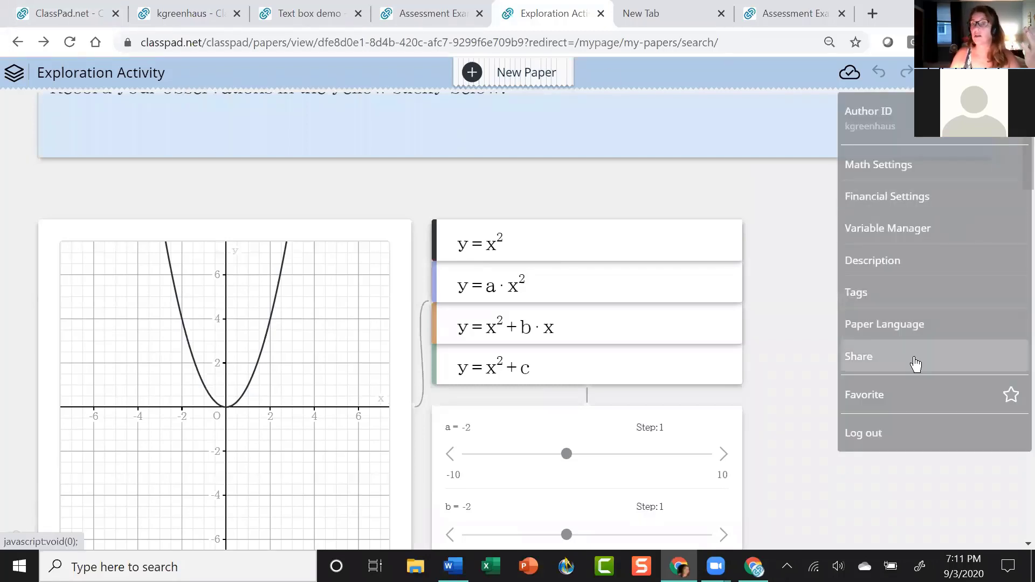
click(914, 357)
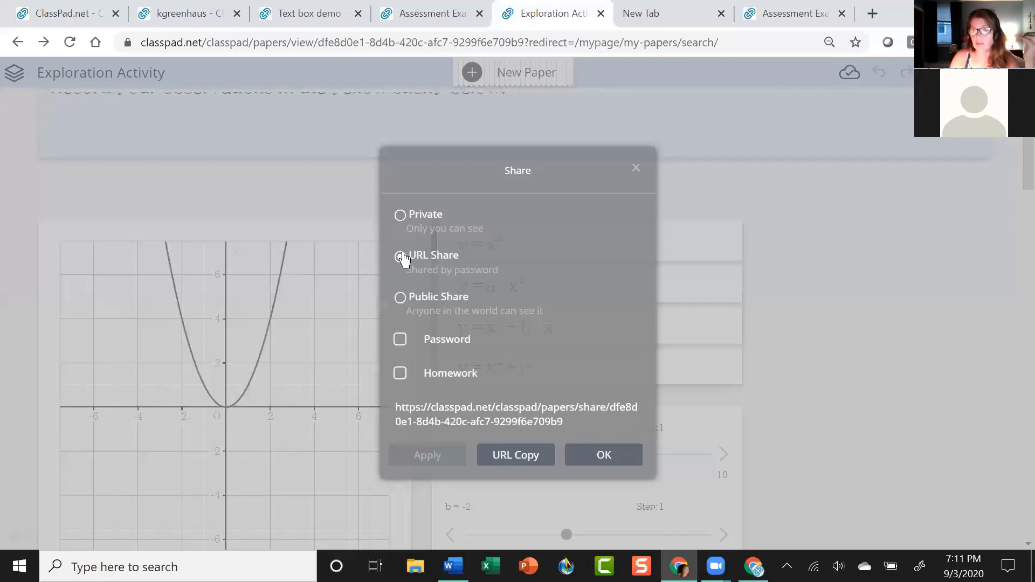
click(400, 373)
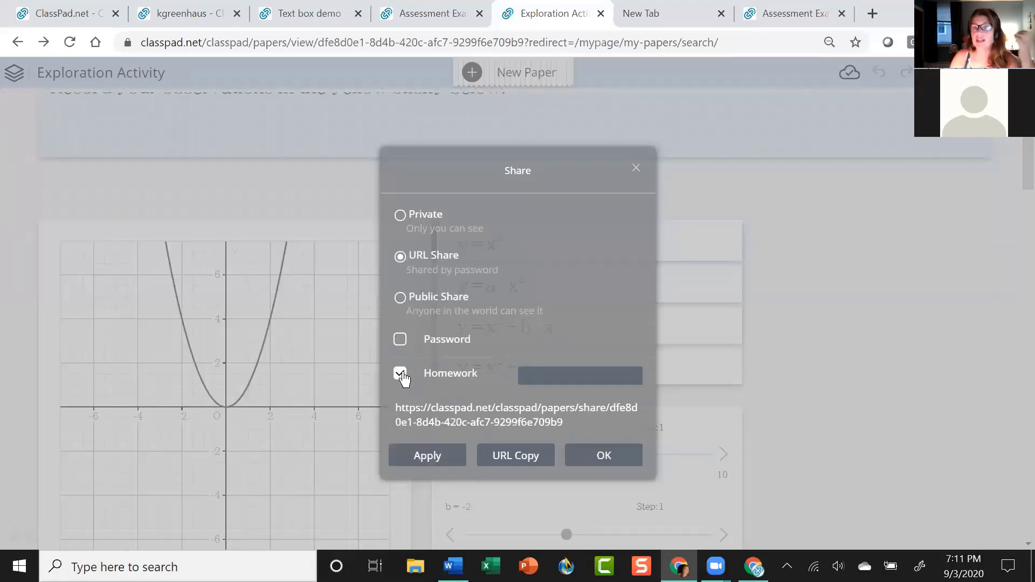
click(545, 376)
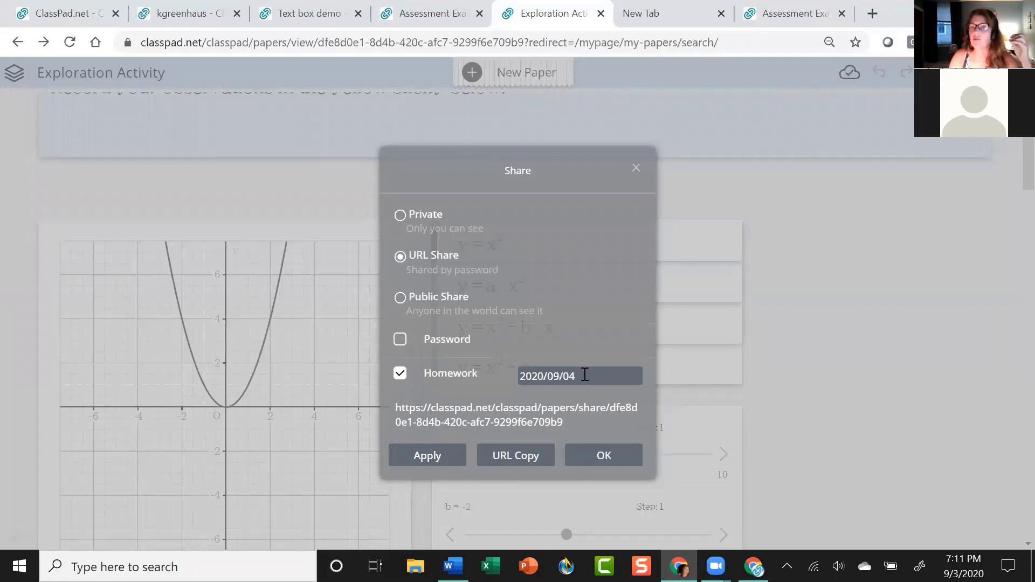
Require a password for the shared paper, filling in the saved password.
click(400, 339)
click(575, 339)
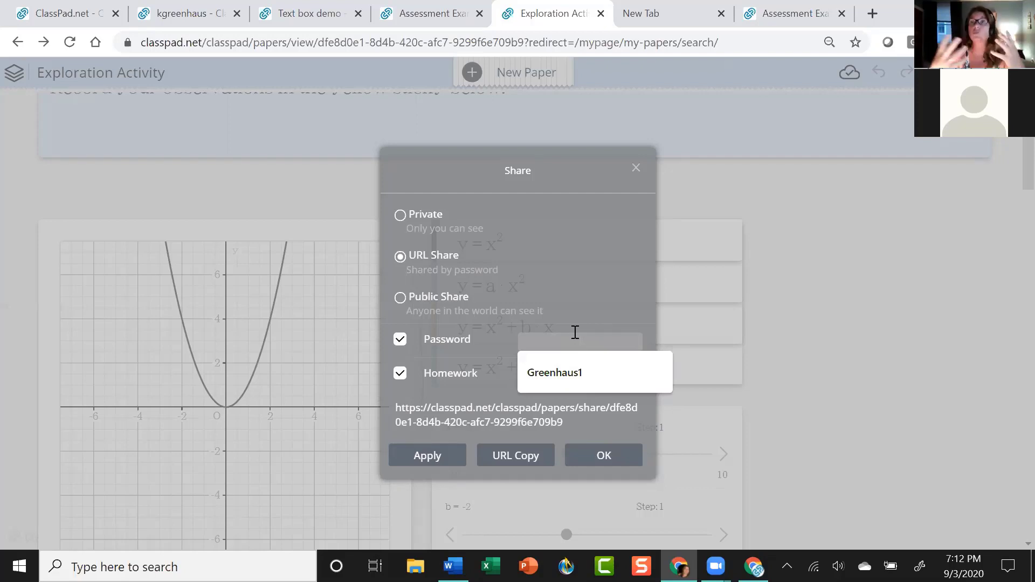
click(577, 375)
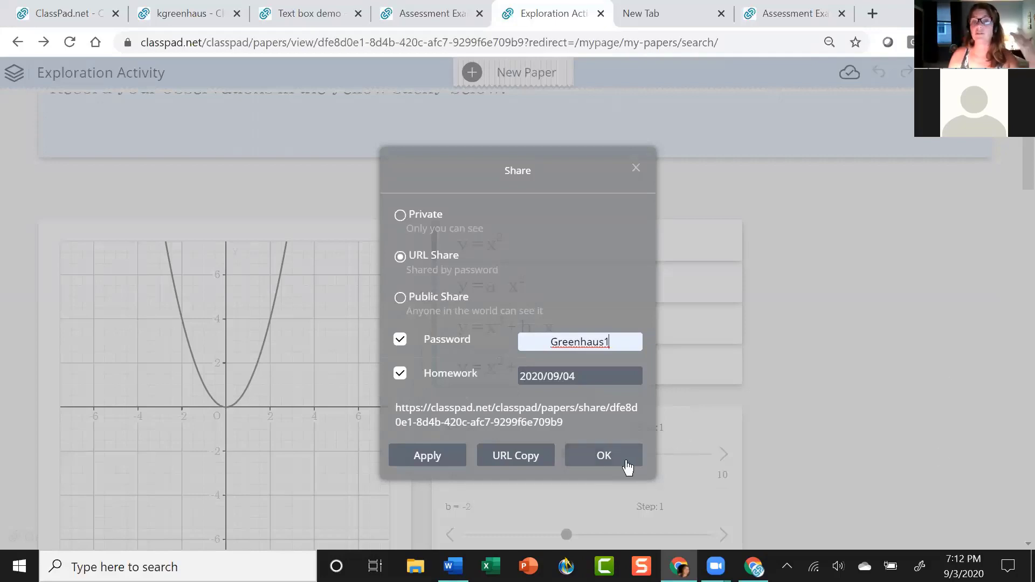
Apply the sharing settings, copy the share URL and close the dialog.
click(430, 457)
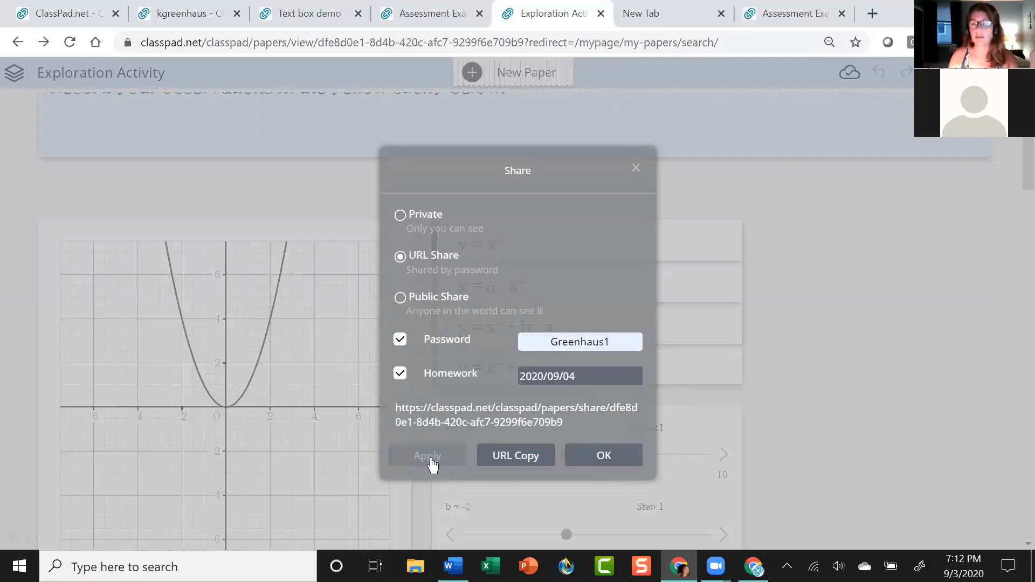
click(522, 462)
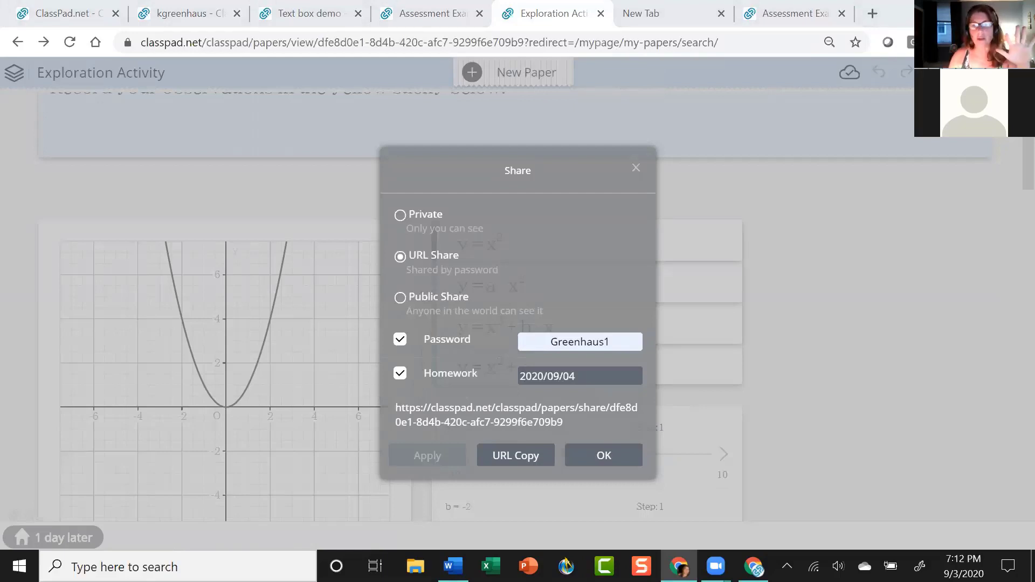
click(607, 459)
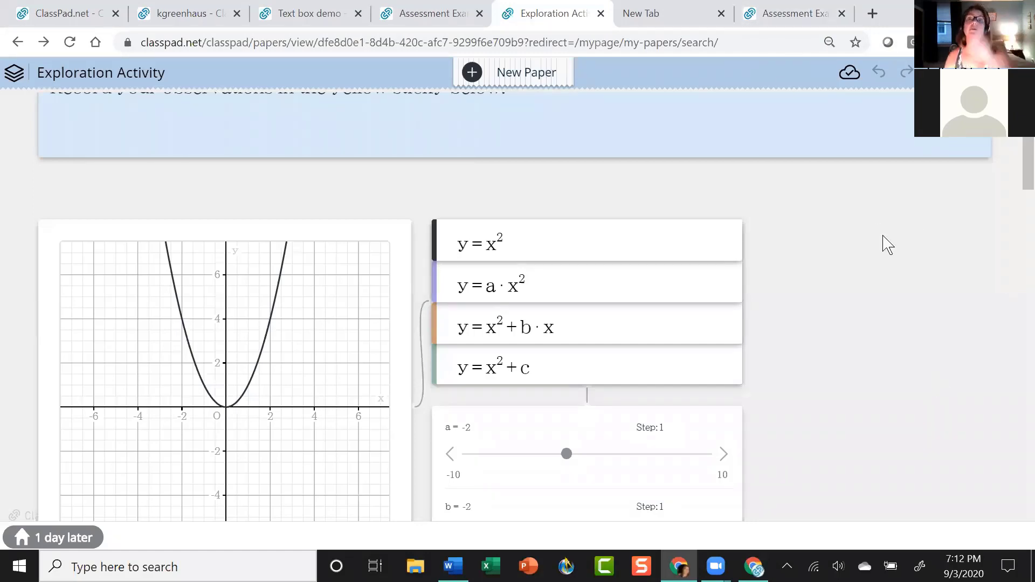
Paste the copied share link into a new Chrome tab and load it.
click(873, 14)
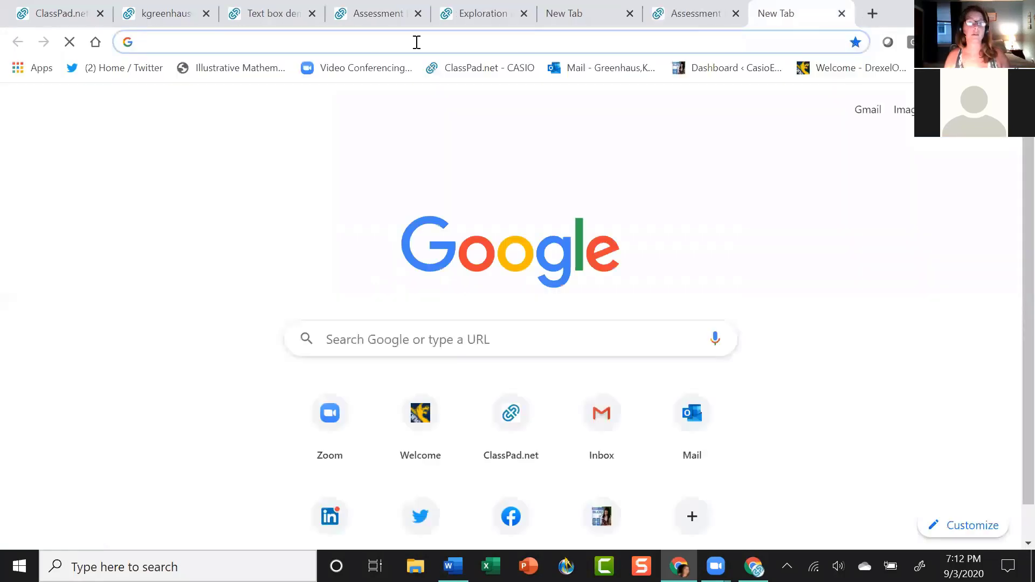
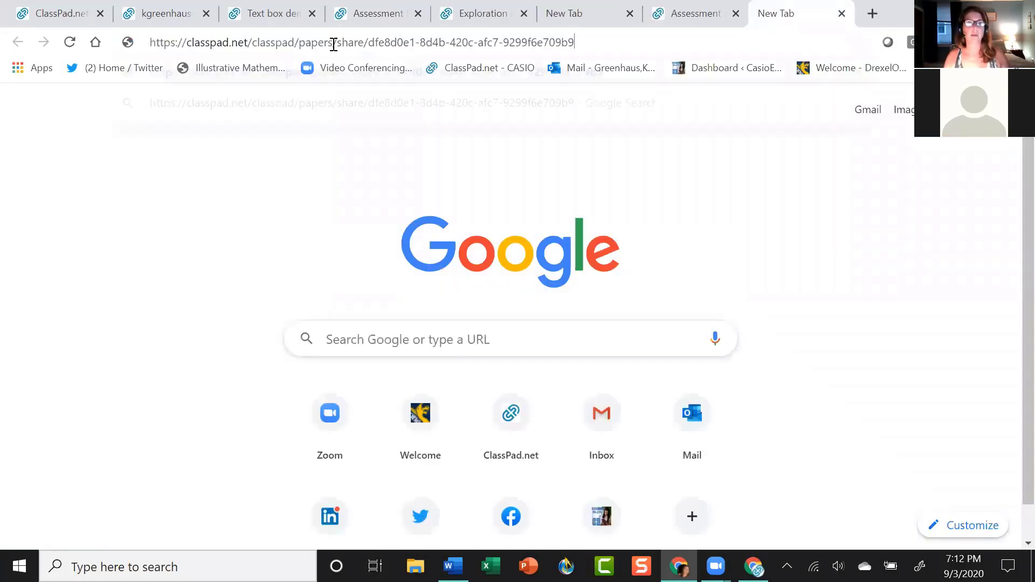
key(Return)
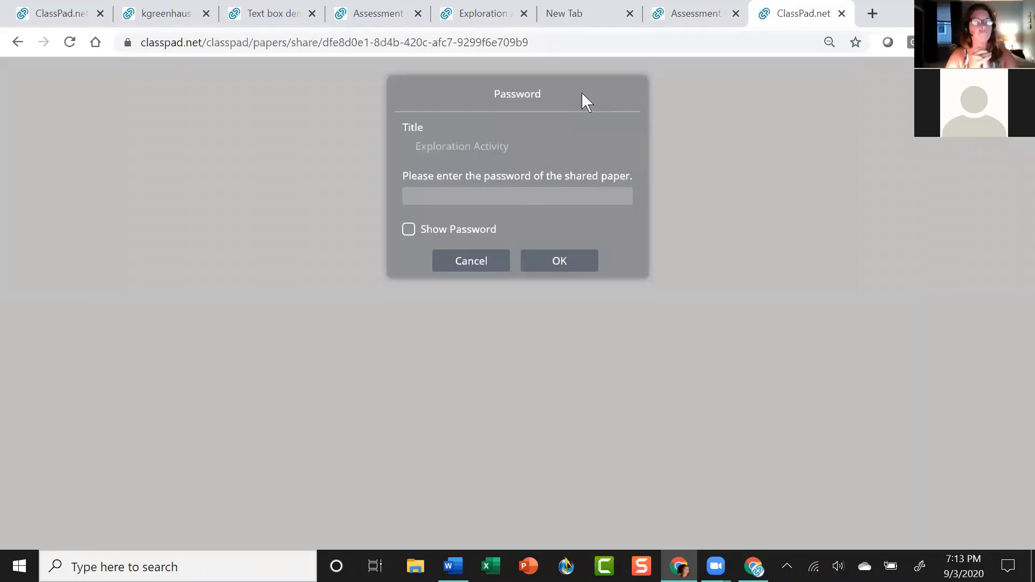
Enter the sharing password, verify it with Show Password, and open the paper.
text(****)
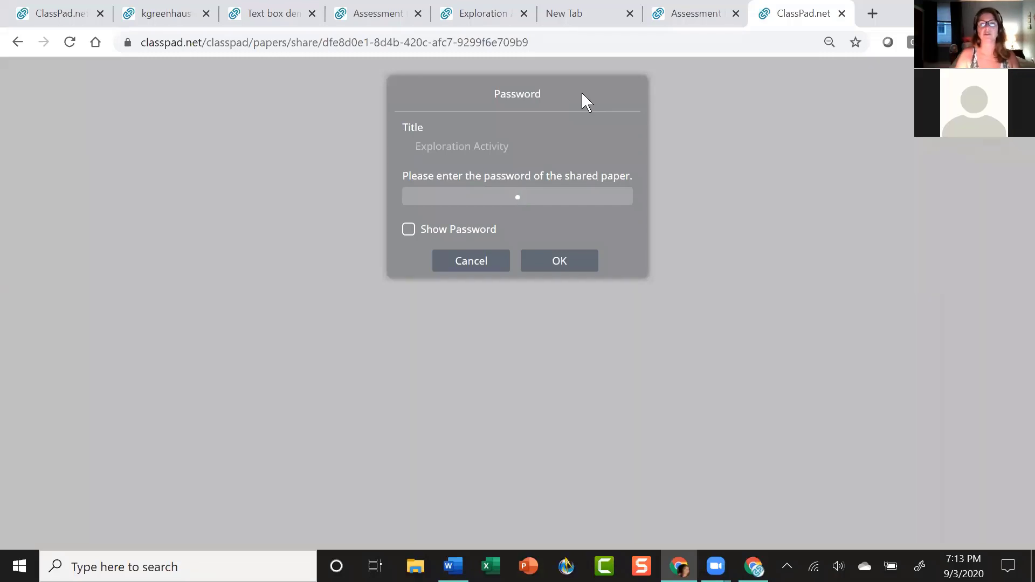
text(******)
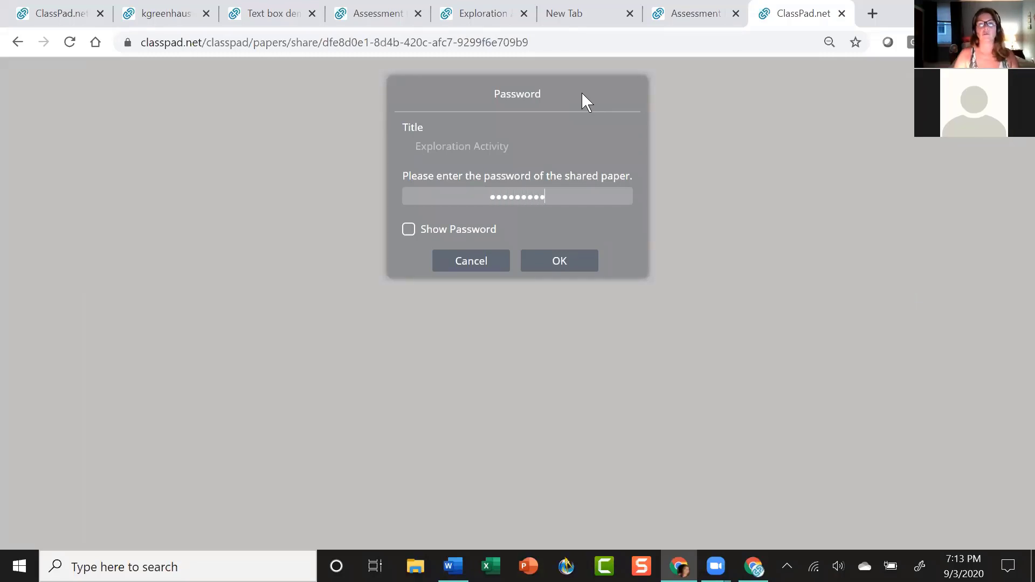
click(410, 229)
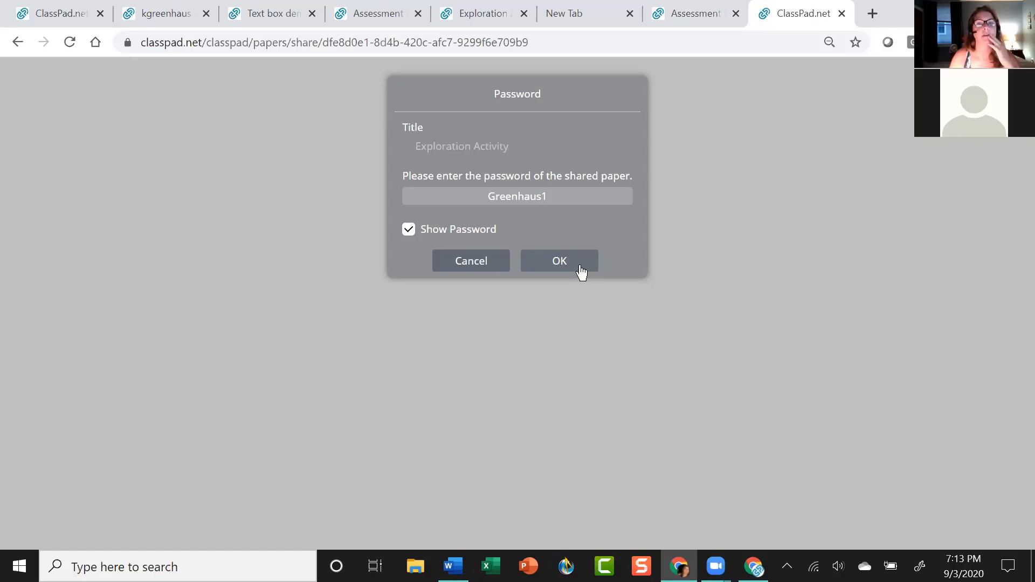
click(579, 263)
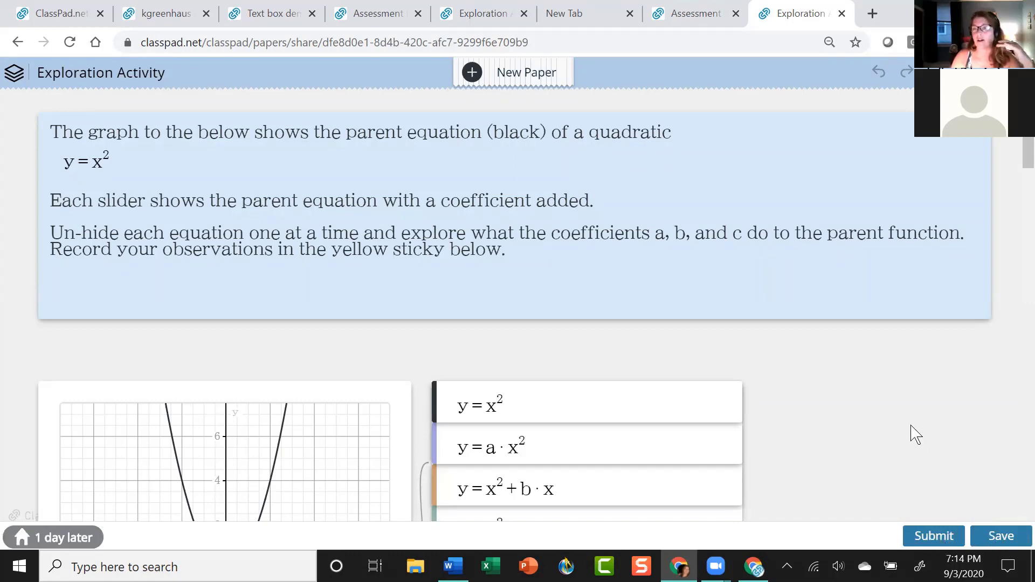
Move slider a to -5 and set the y = a·x² graph to Show.
scroll(917, 433, down, 2)
scroll(917, 433, up, 2)
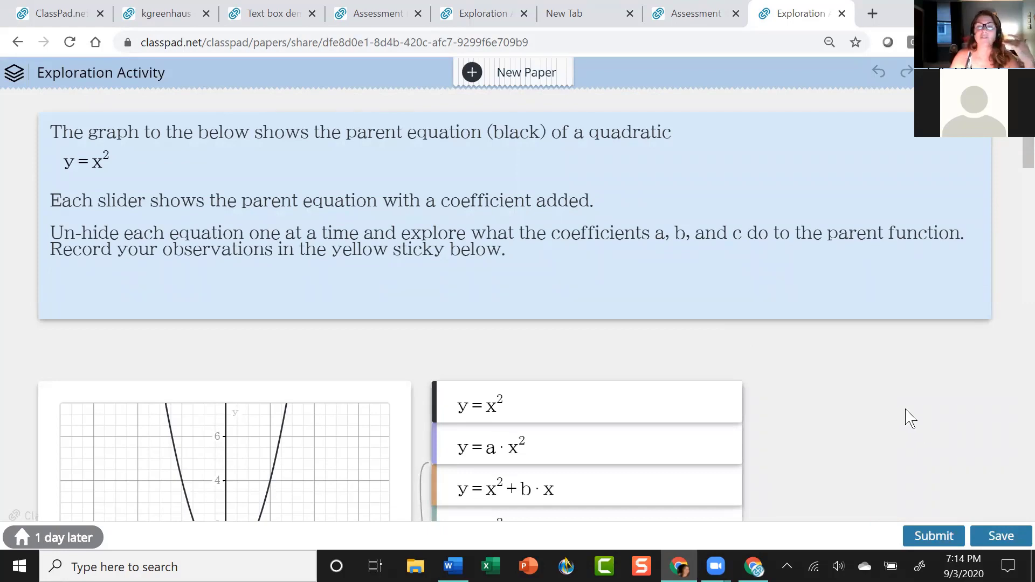
scroll(911, 418, down, 2)
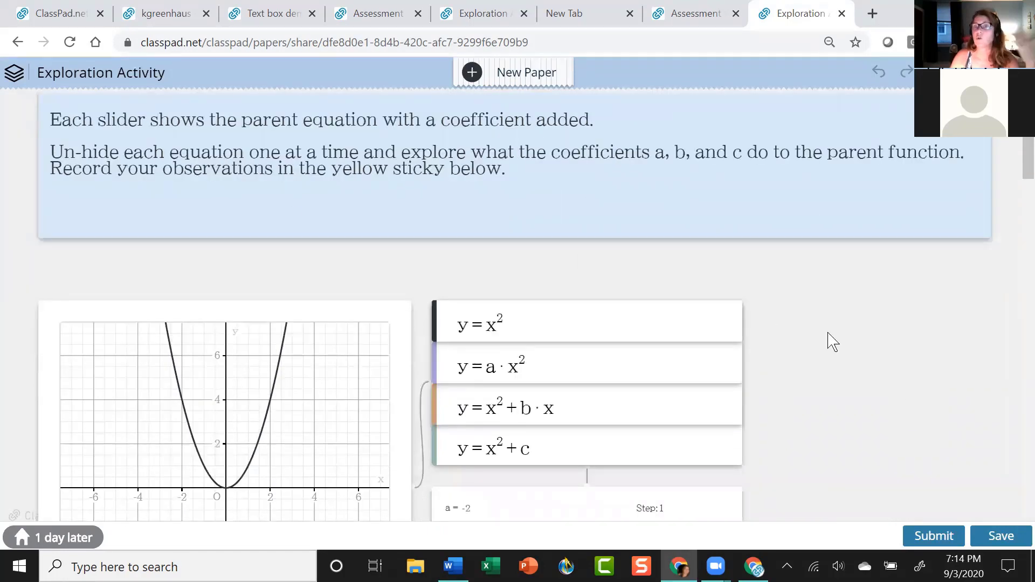
scroll(833, 342, down, 3)
click(566, 373)
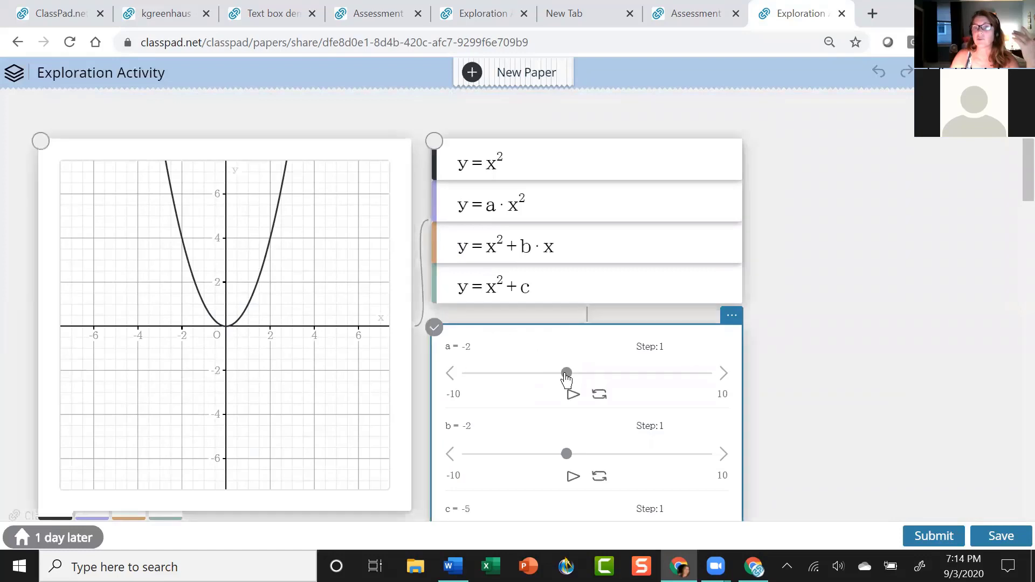
drag(566, 373, 529, 377)
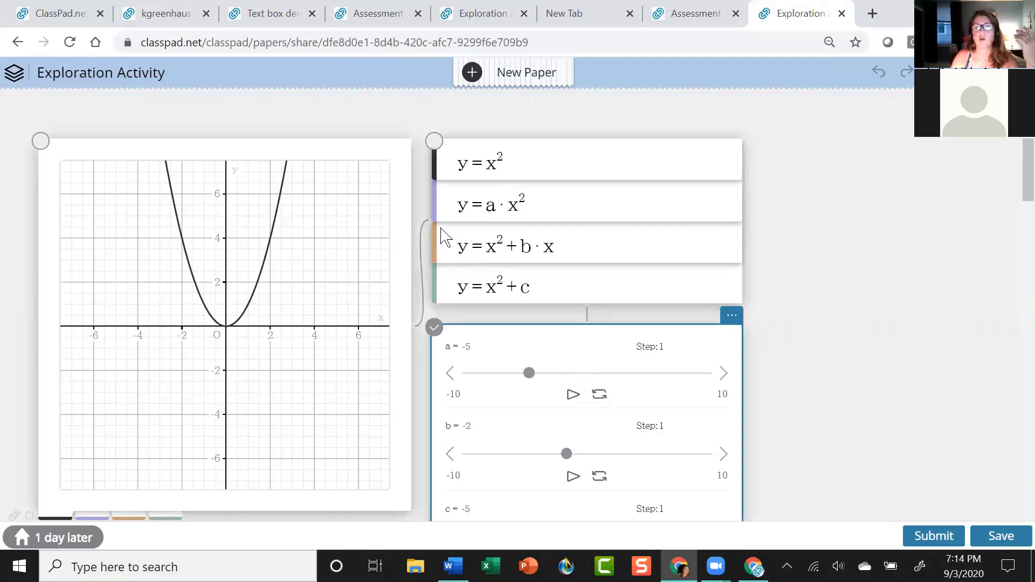
click(440, 202)
click(440, 202)
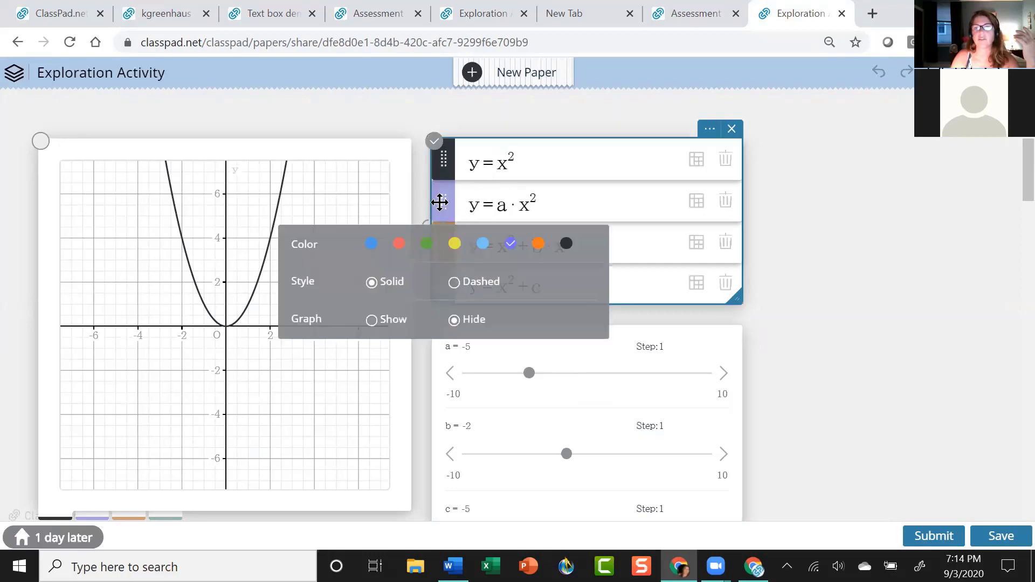
click(375, 322)
click(574, 356)
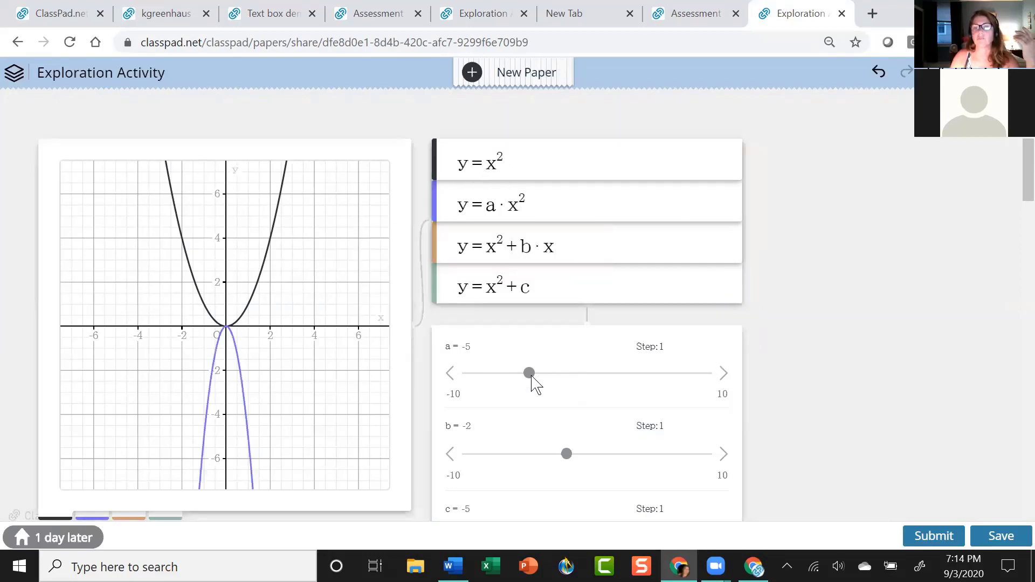
Drag slider a to -4, giving a narrow downward purple parabola.
scroll(536, 246, up, 5)
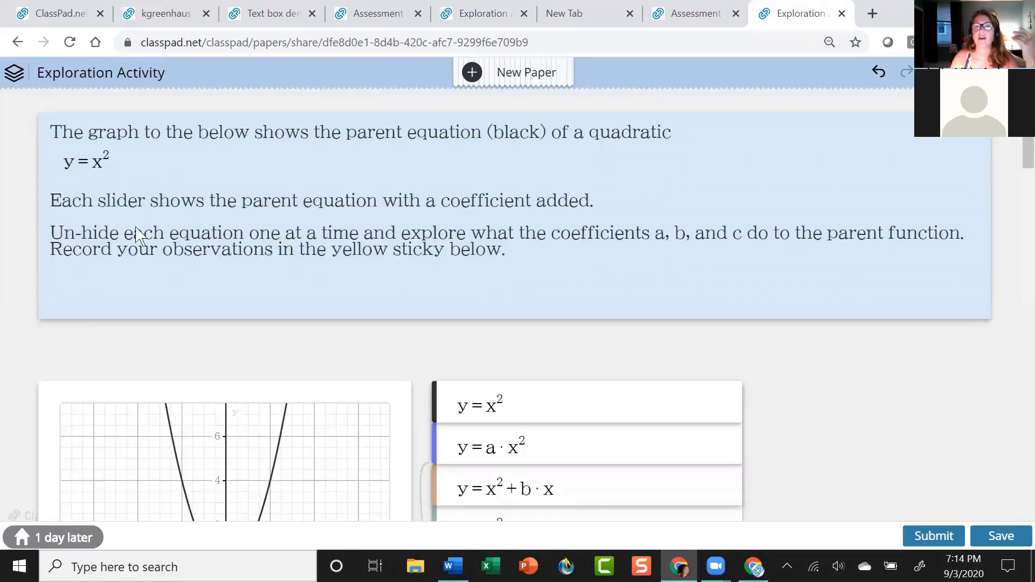
scroll(889, 355, down, 2)
scroll(895, 364, down, 3)
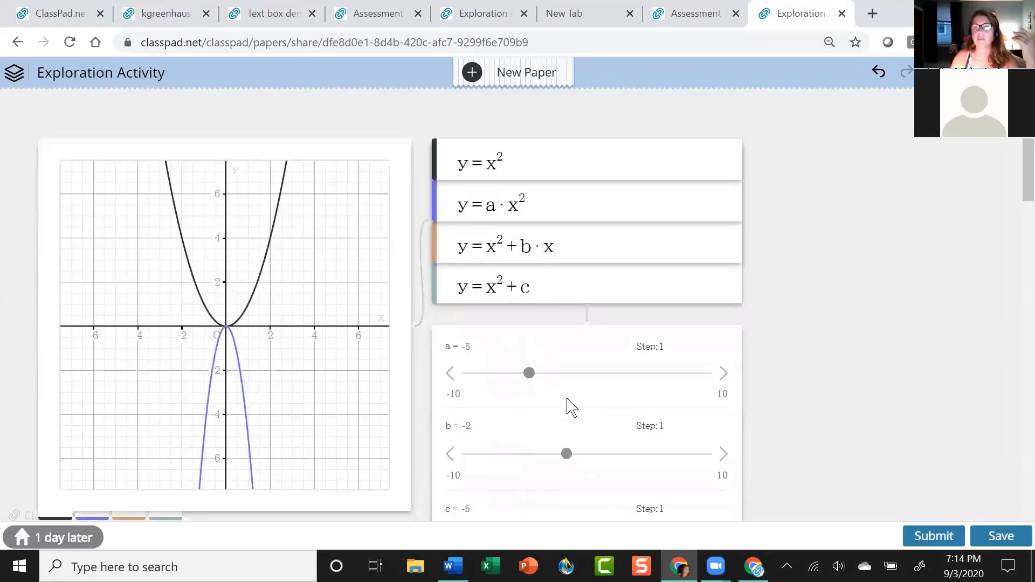
scroll(539, 350, down, 2)
drag(529, 293, 548, 305)
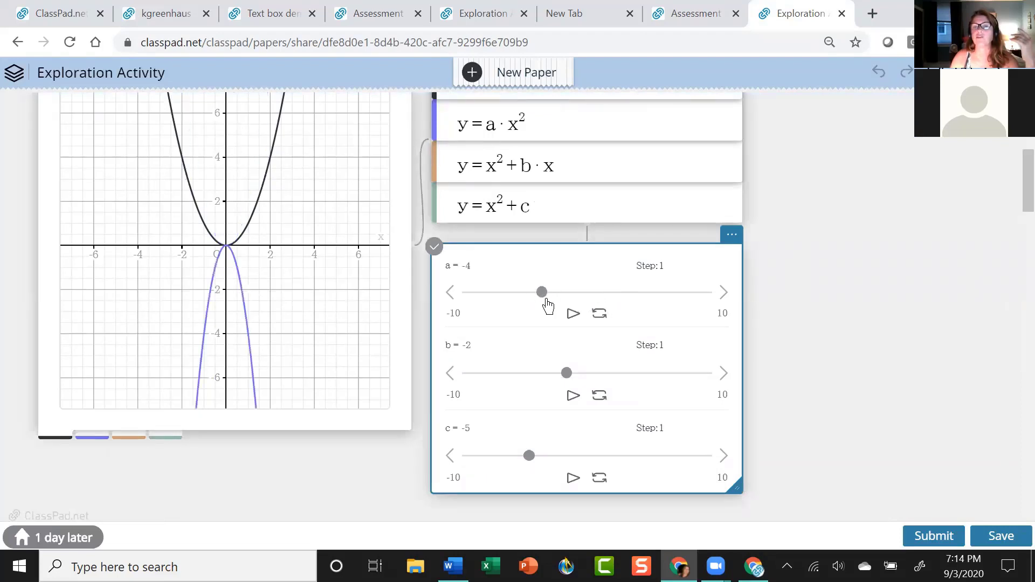
scroll(175, 339, down, 7)
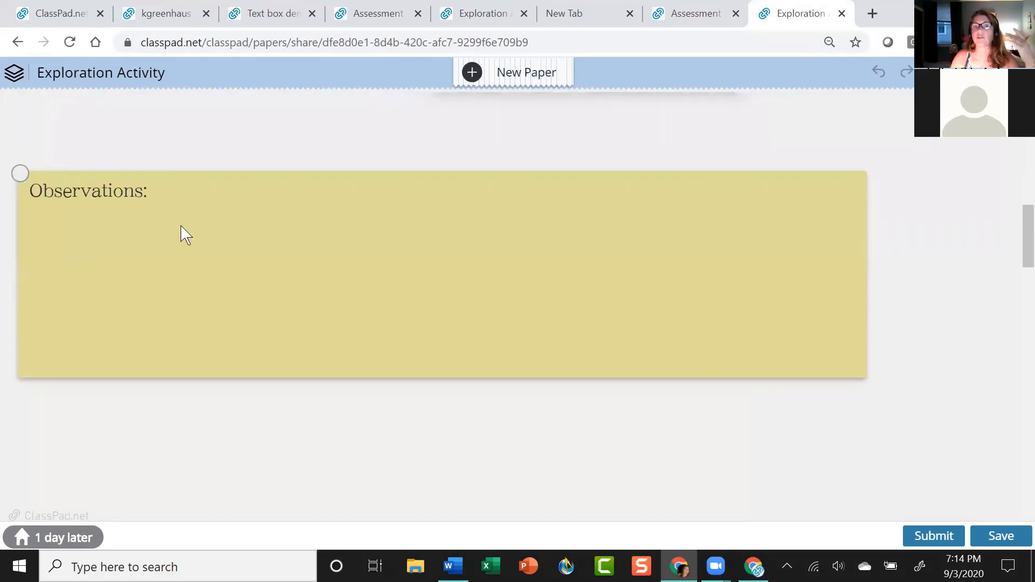
scroll(310, 308, up, 6)
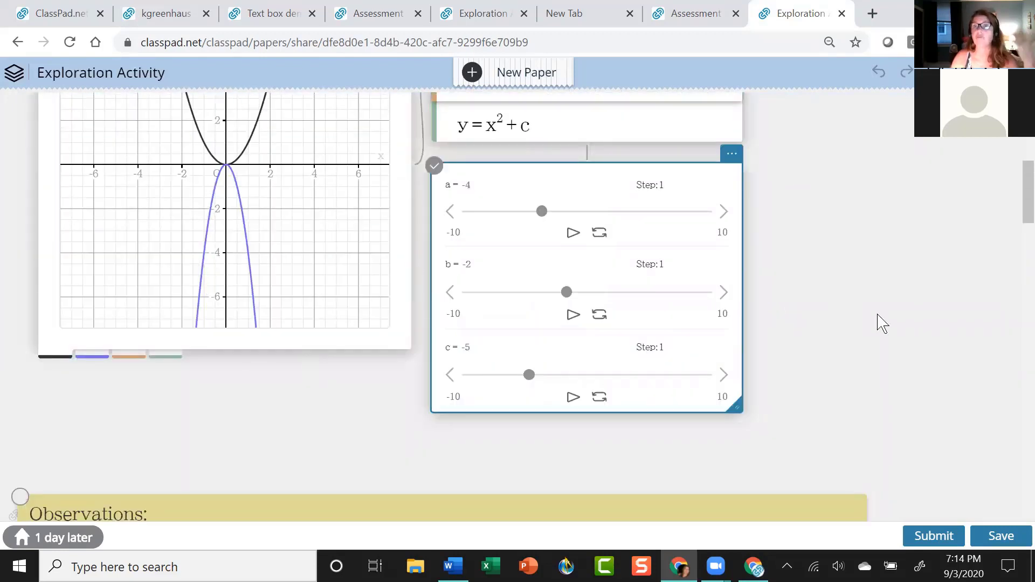
scroll(882, 321, up, 5)
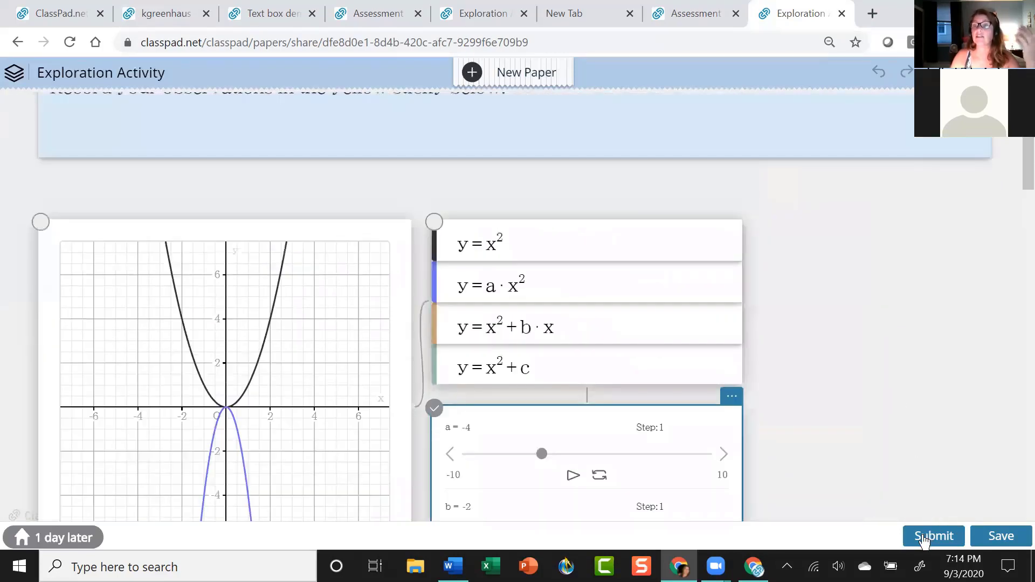
Submit and confirm the homework, then go to the My Papers tab.
click(924, 538)
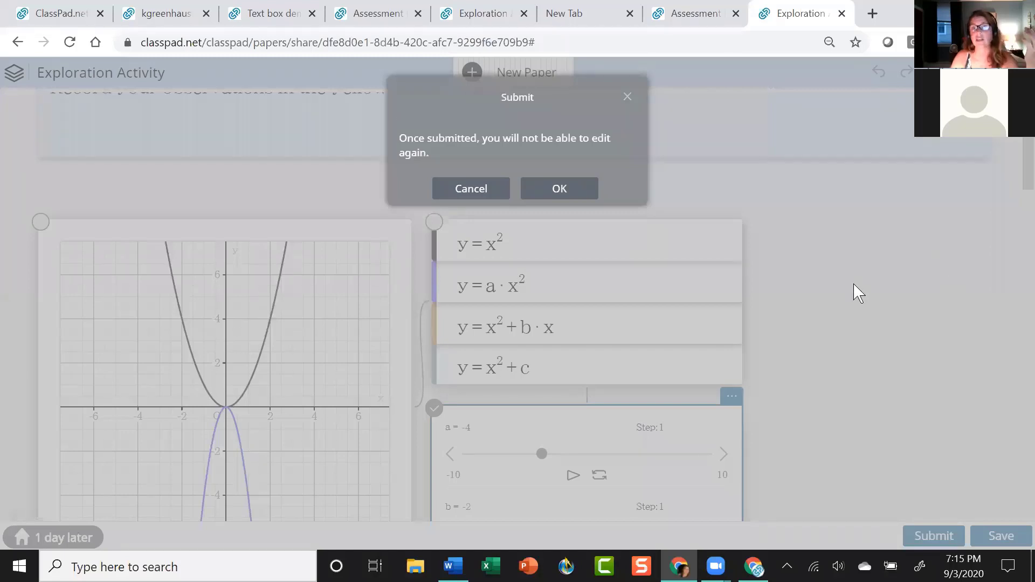
click(582, 194)
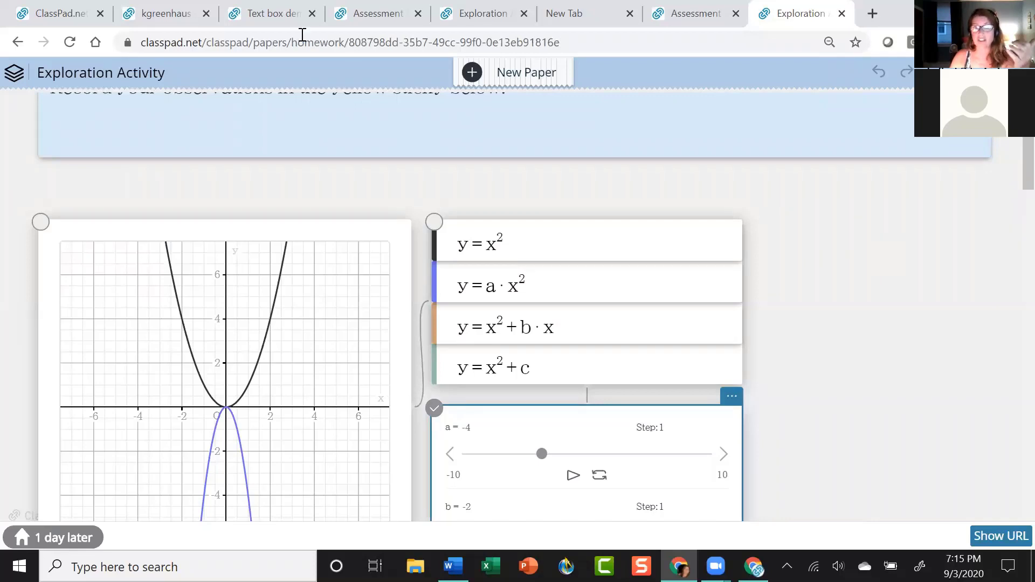
click(187, 14)
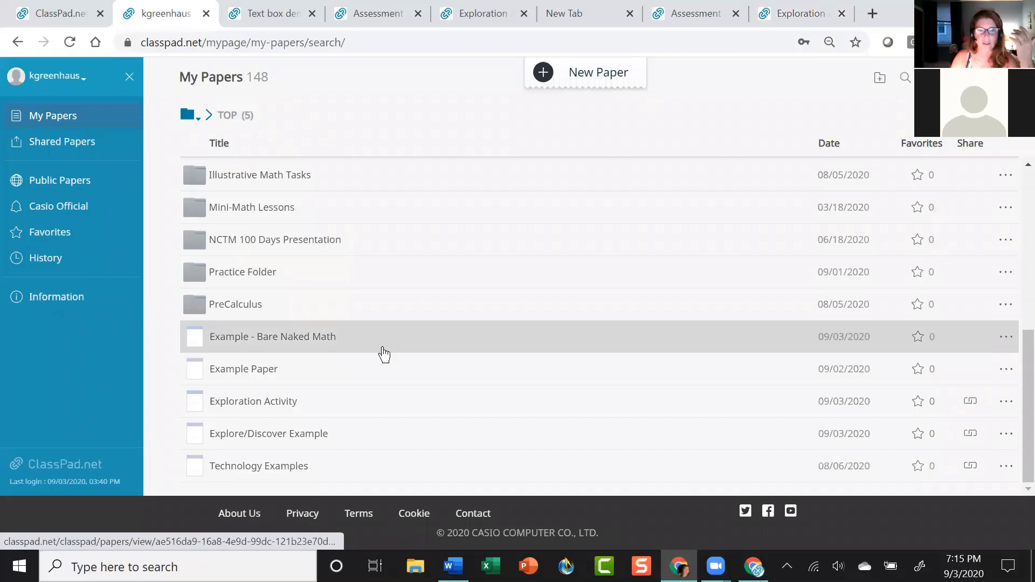
Reload My Papers repeatedly until Exploration Activity shows the '1 day later (3)' homework badge.
scroll(386, 350, up, 4)
scroll(394, 348, down, 4)
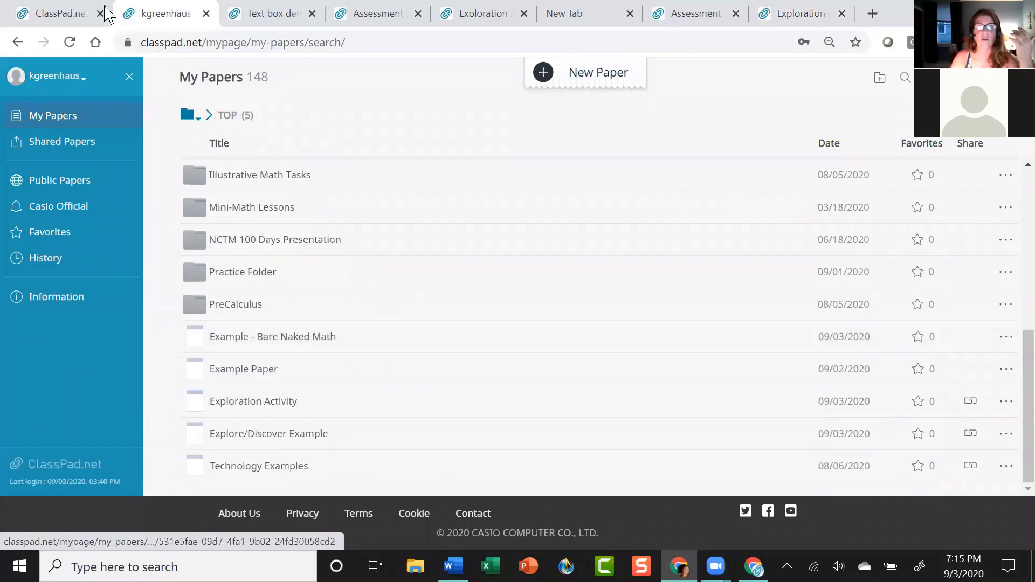
click(69, 42)
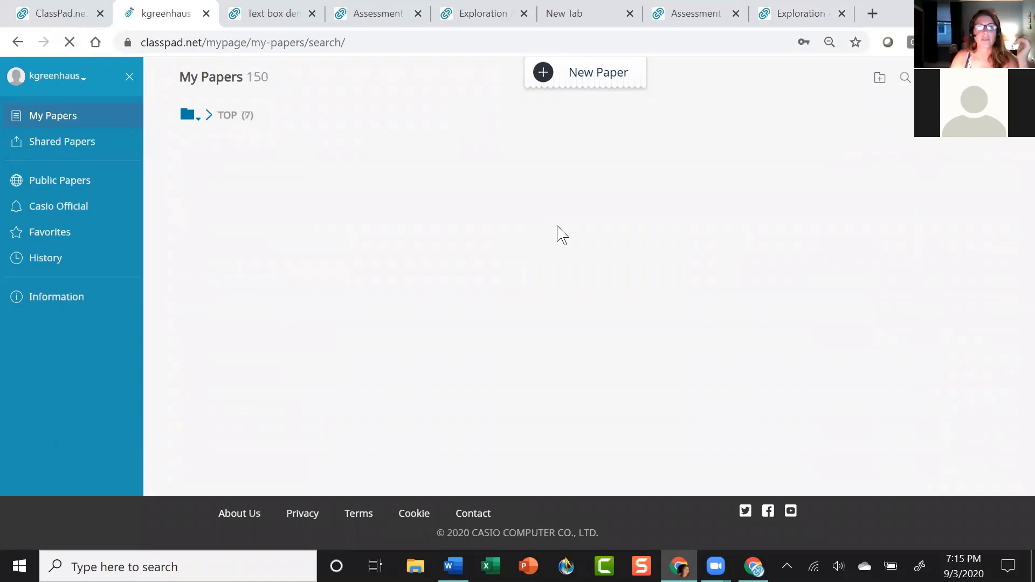
scroll(419, 259, down, 10)
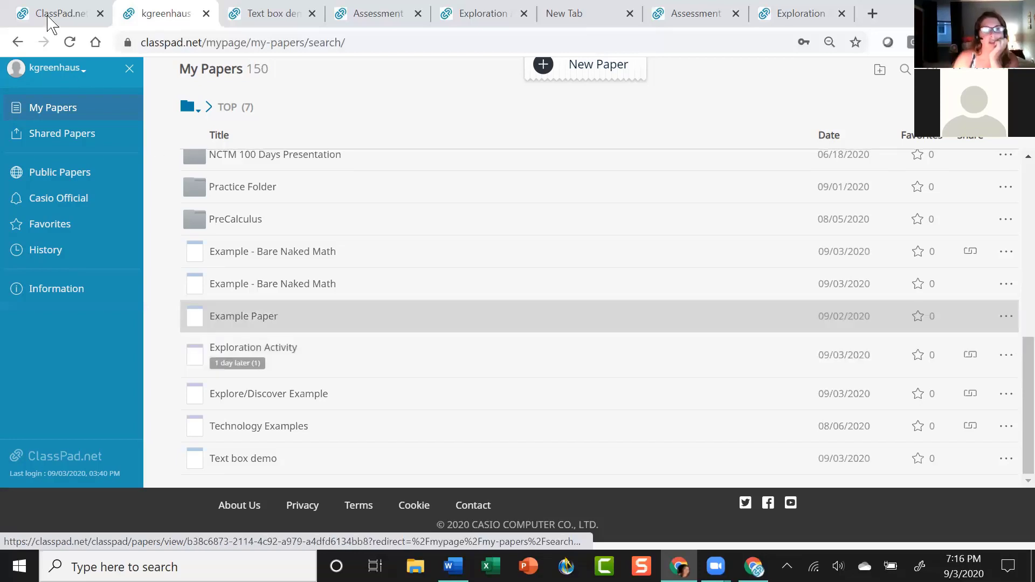
click(69, 43)
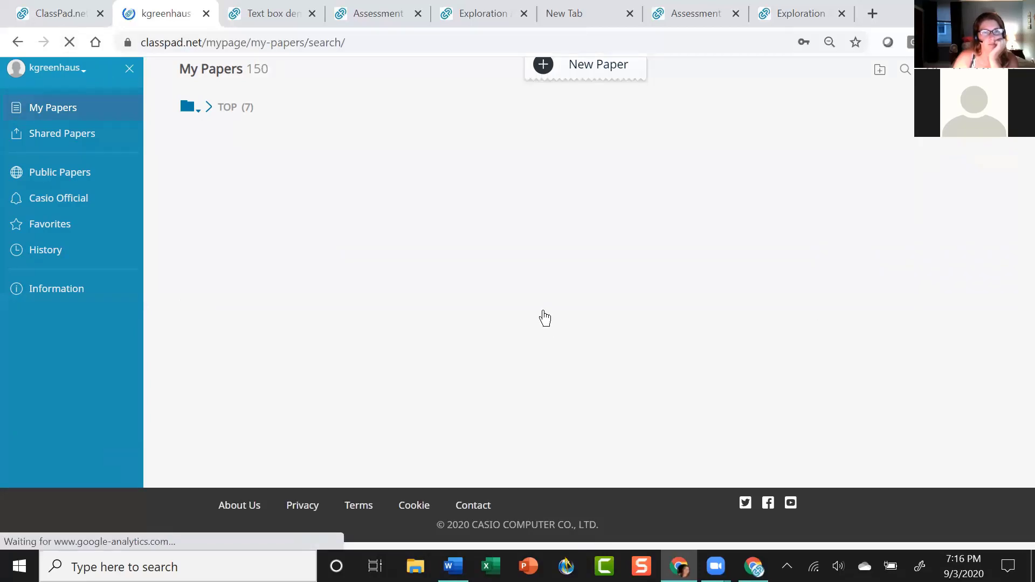
scroll(545, 318, down, 3)
scroll(542, 317, down, 7)
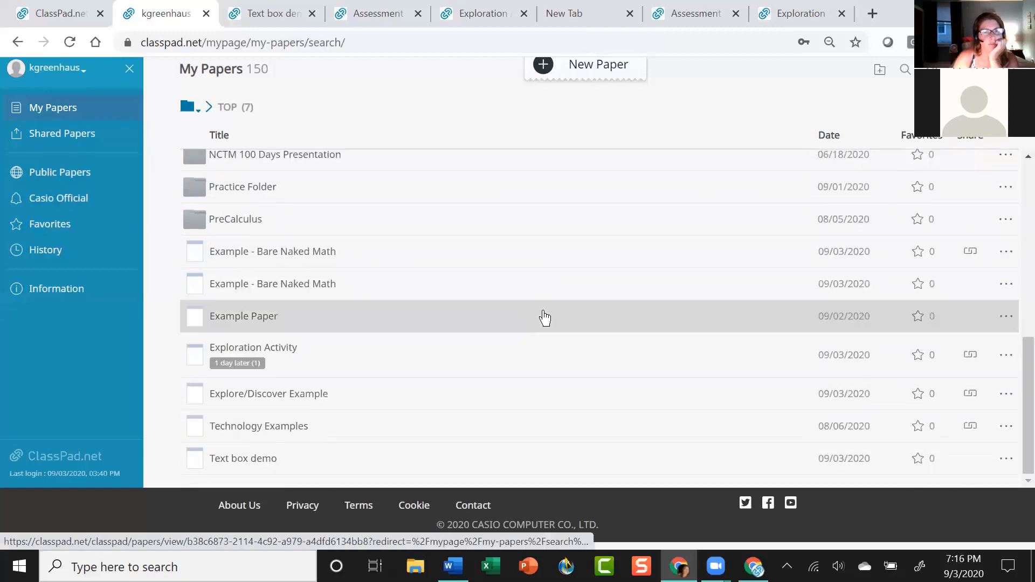
scroll(487, 323, up, 2)
scroll(488, 322, down, 3)
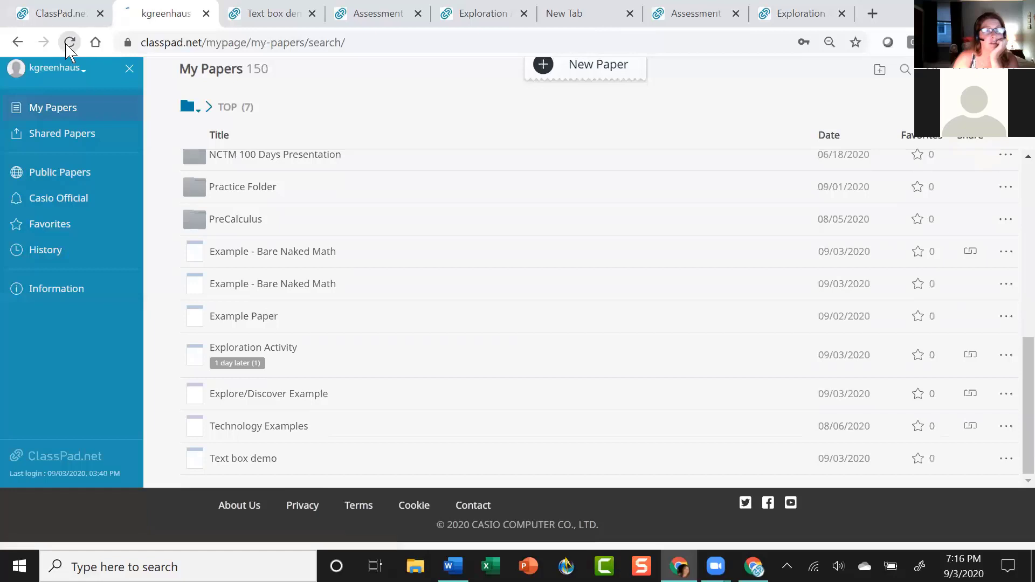
click(70, 42)
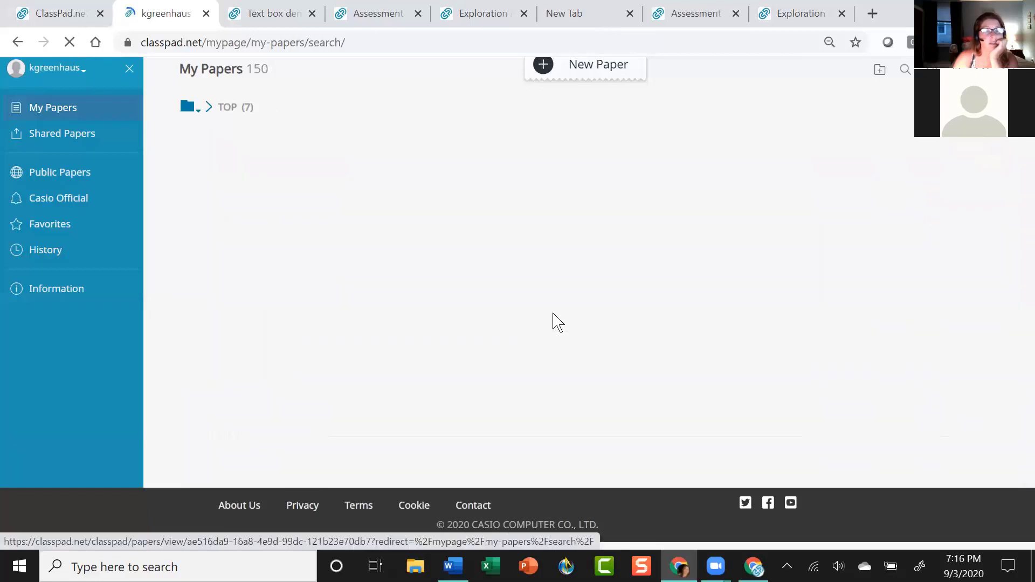
scroll(539, 309, down, 7)
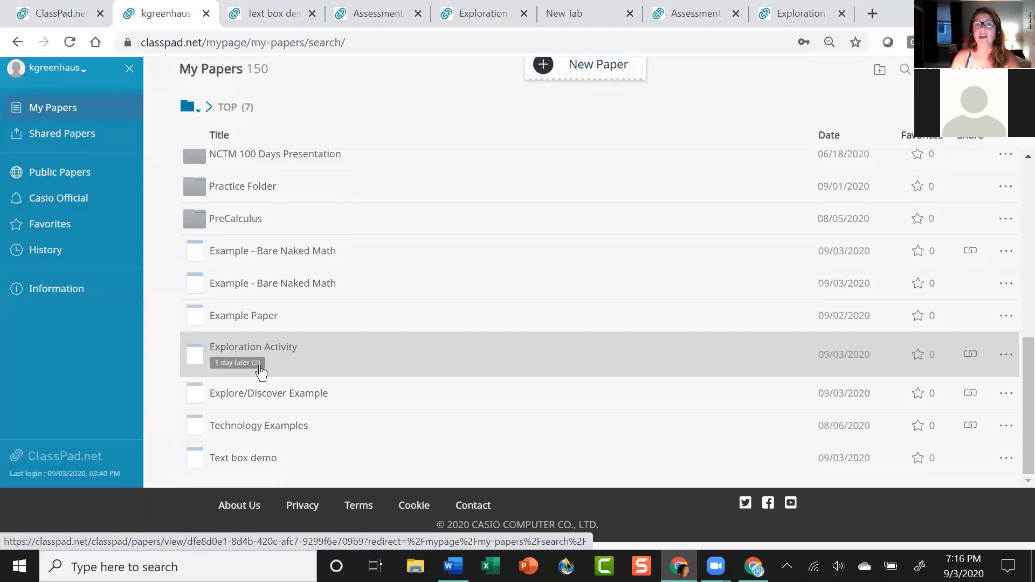
Return to the Exploration Activity paper tab, view its share URL, then close the Share URL box.
click(797, 19)
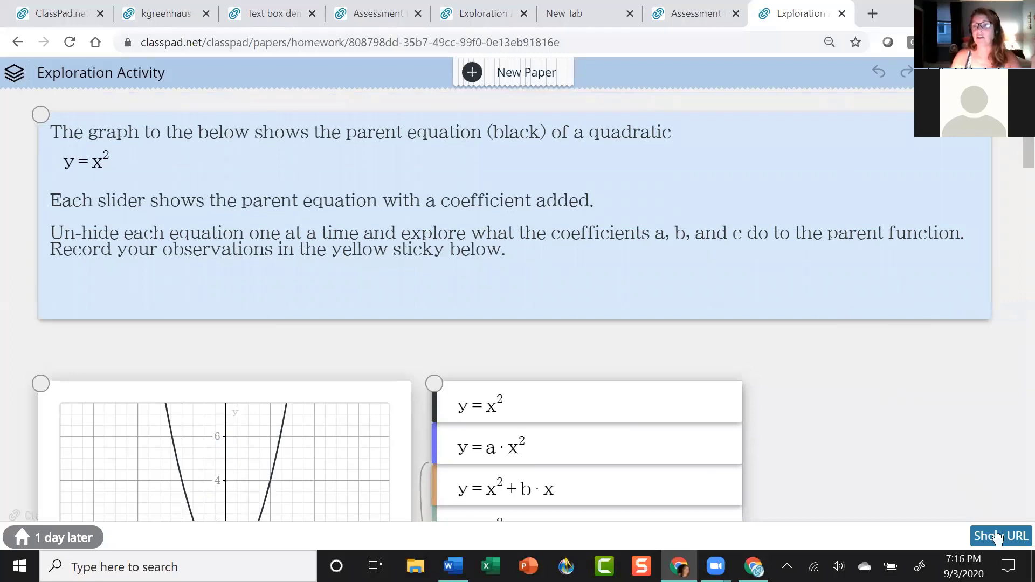
click(1010, 545)
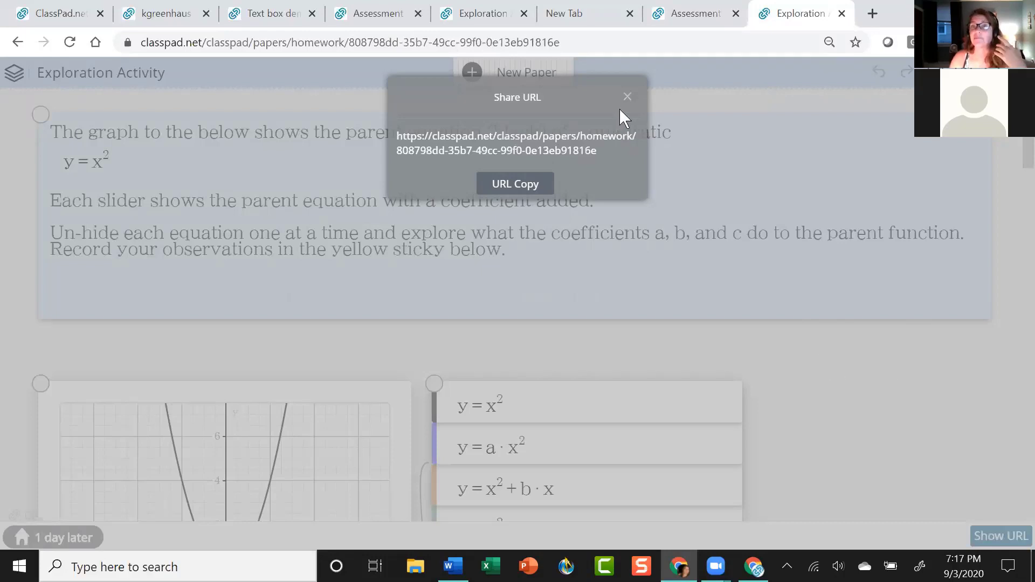
click(627, 97)
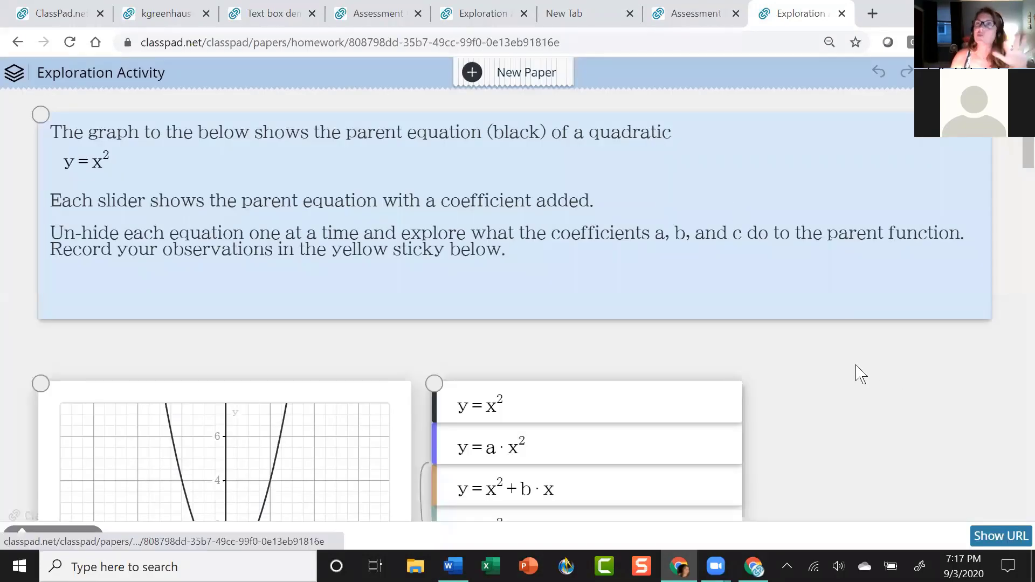